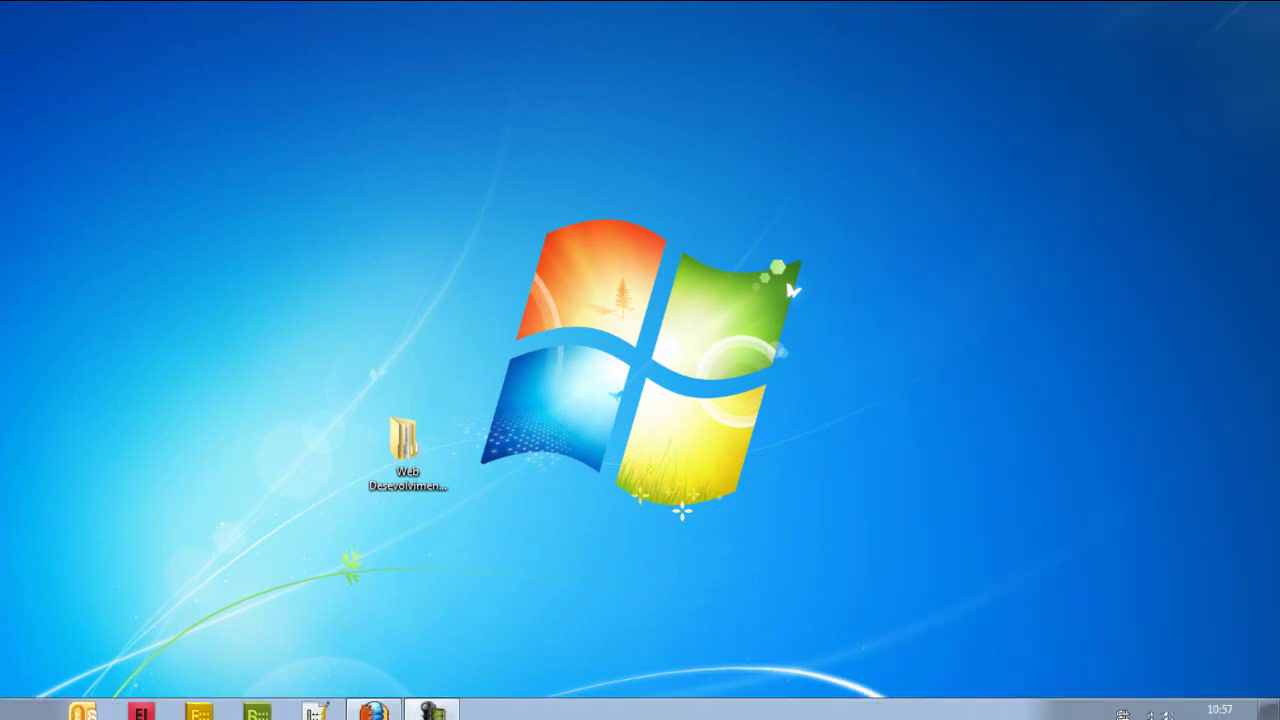
- Switch to Firefox, open the Downloads page of the Adobe Brasil site and look through the featured product downloads
{"action": "left_click", "coordinate": [376, 704]}
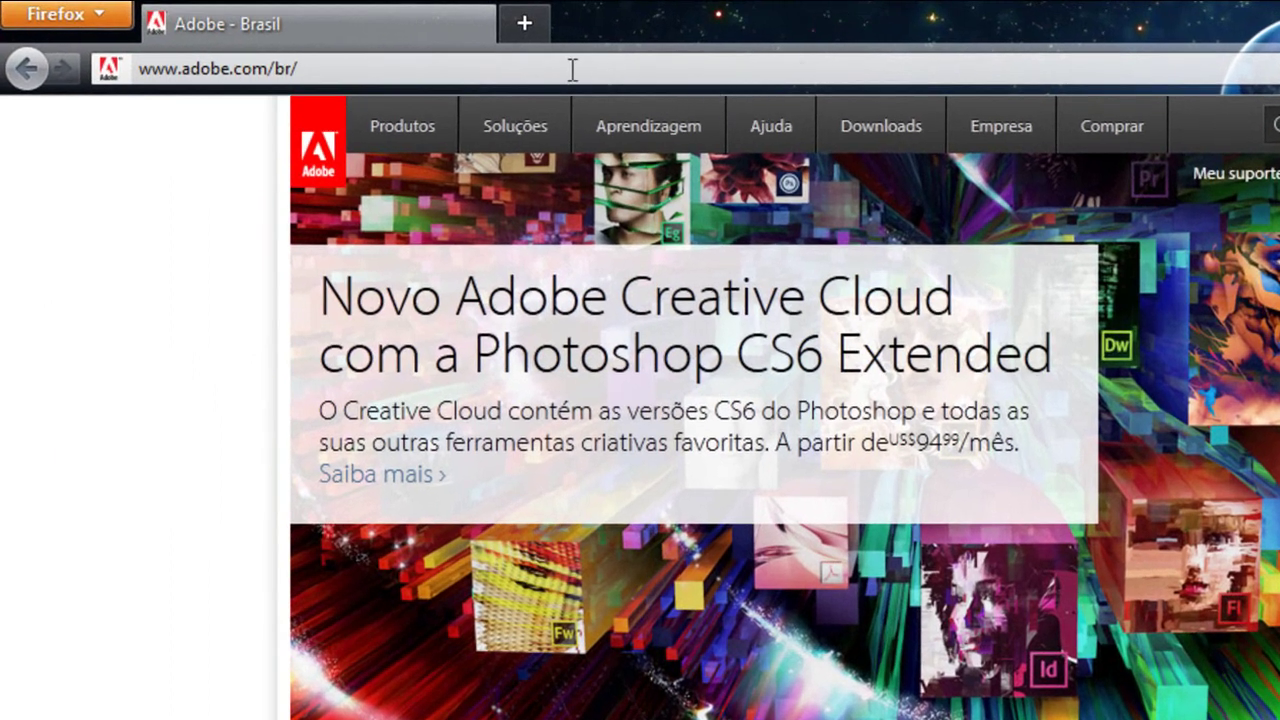
{"action": "left_click", "coordinate": [885, 133]}
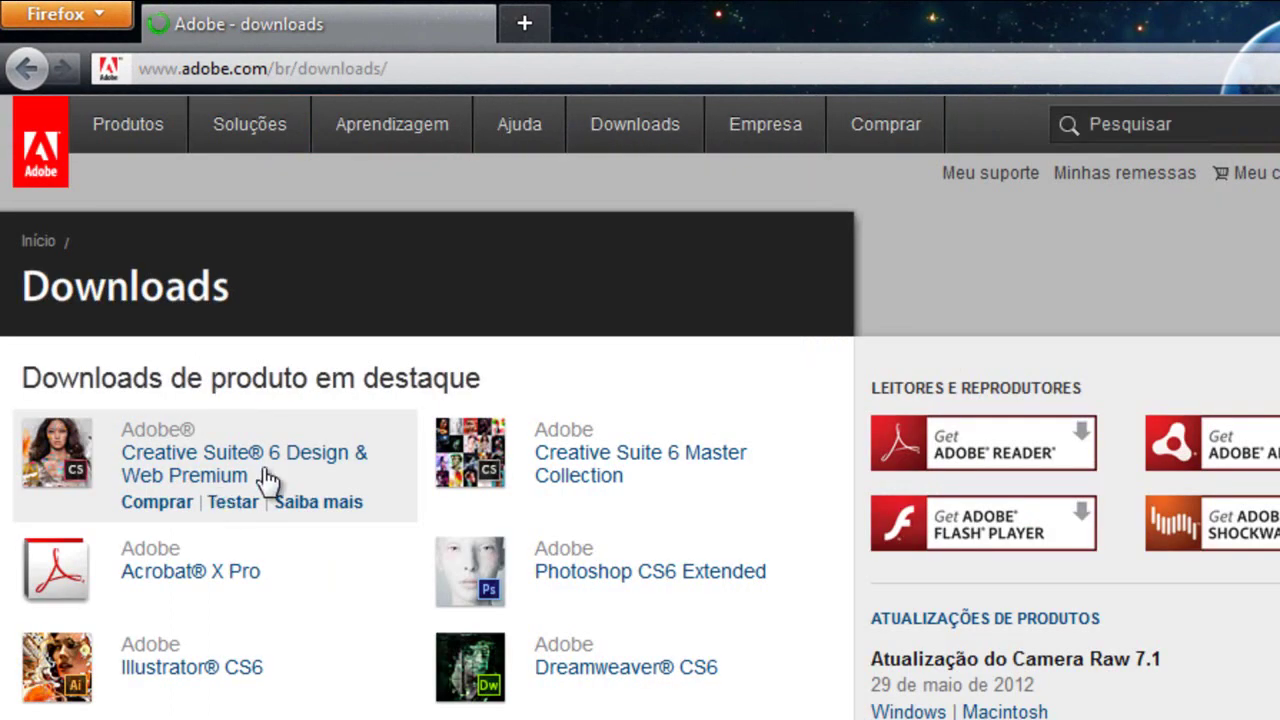
{"action": "scroll", "coordinate": [262, 467], "scroll_direction": "down", "scroll_amount": 3}
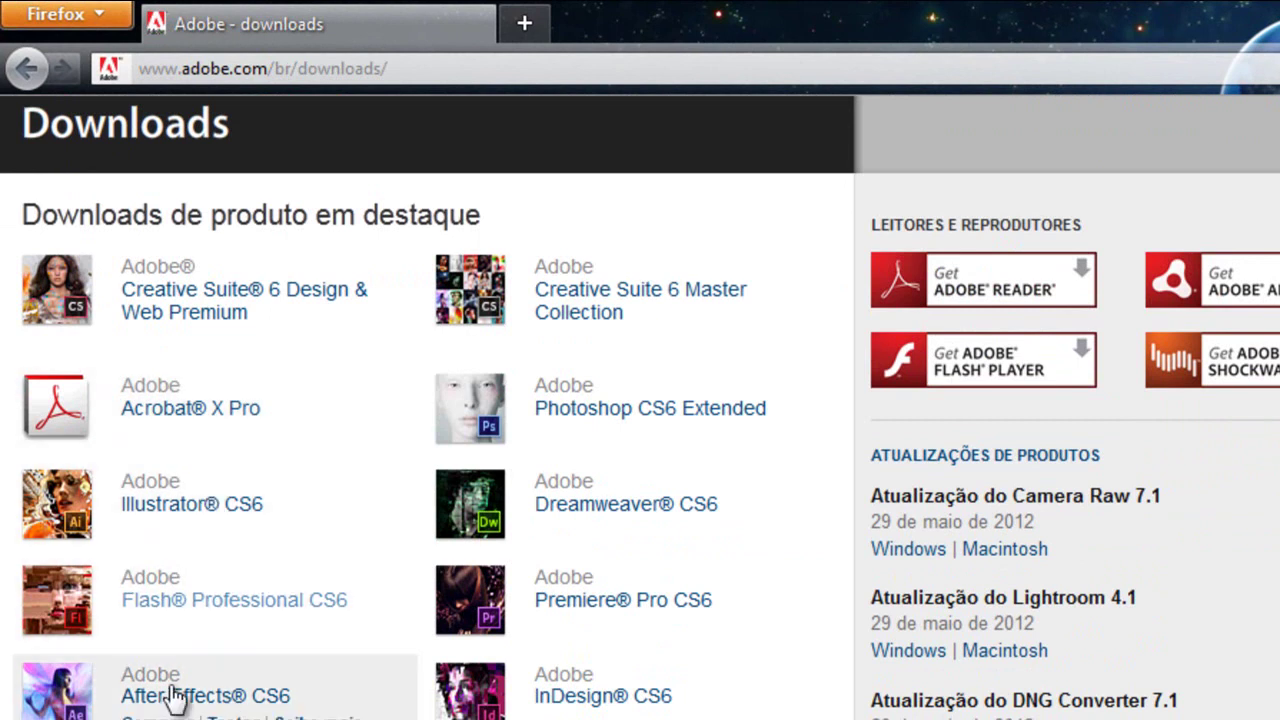
{"action": "scroll", "coordinate": [63, 509], "scroll_direction": "down", "scroll_amount": 15}
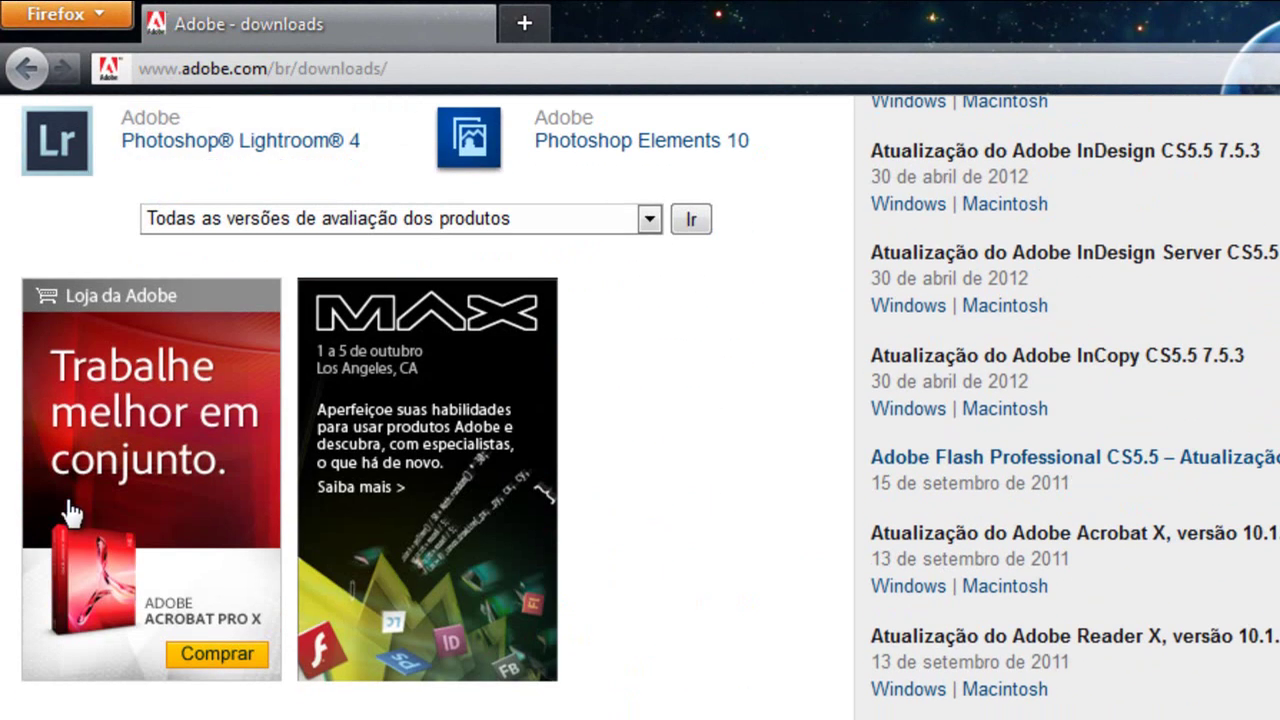
{"action": "scroll", "coordinate": [63, 509], "scroll_direction": "up", "scroll_amount": 18}
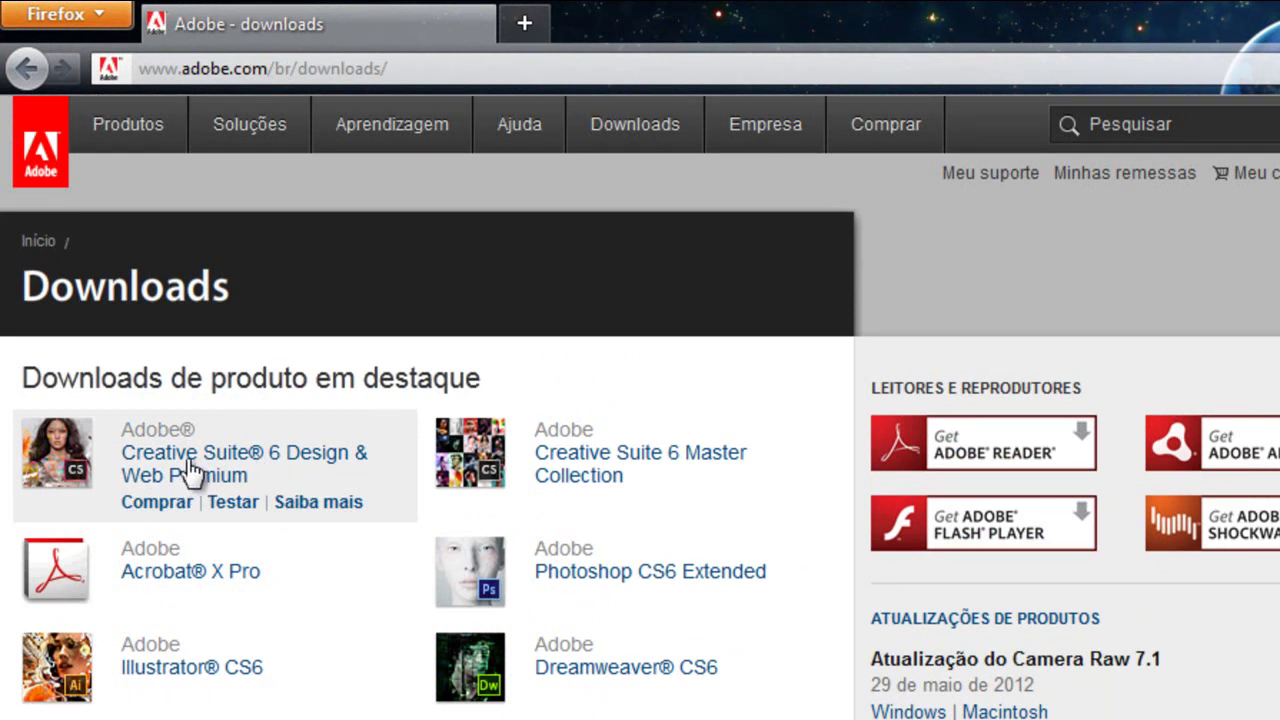
- View the Creative Suite 6 Master Collection trial page and return to the Downloads page
{"action": "left_click", "coordinate": [588, 462]}
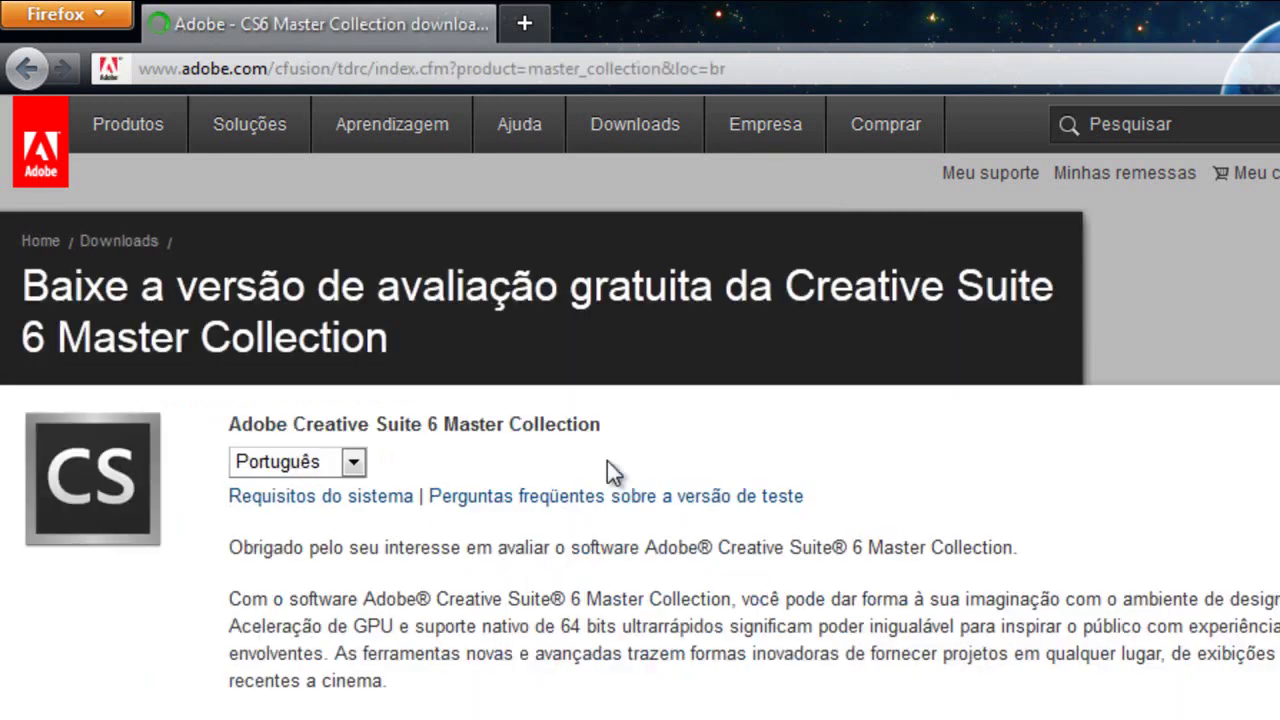
{"action": "scroll", "coordinate": [226, 455], "scroll_direction": "down", "scroll_amount": 10}
{"action": "scroll", "coordinate": [226, 455], "scroll_direction": "up", "scroll_amount": 10}
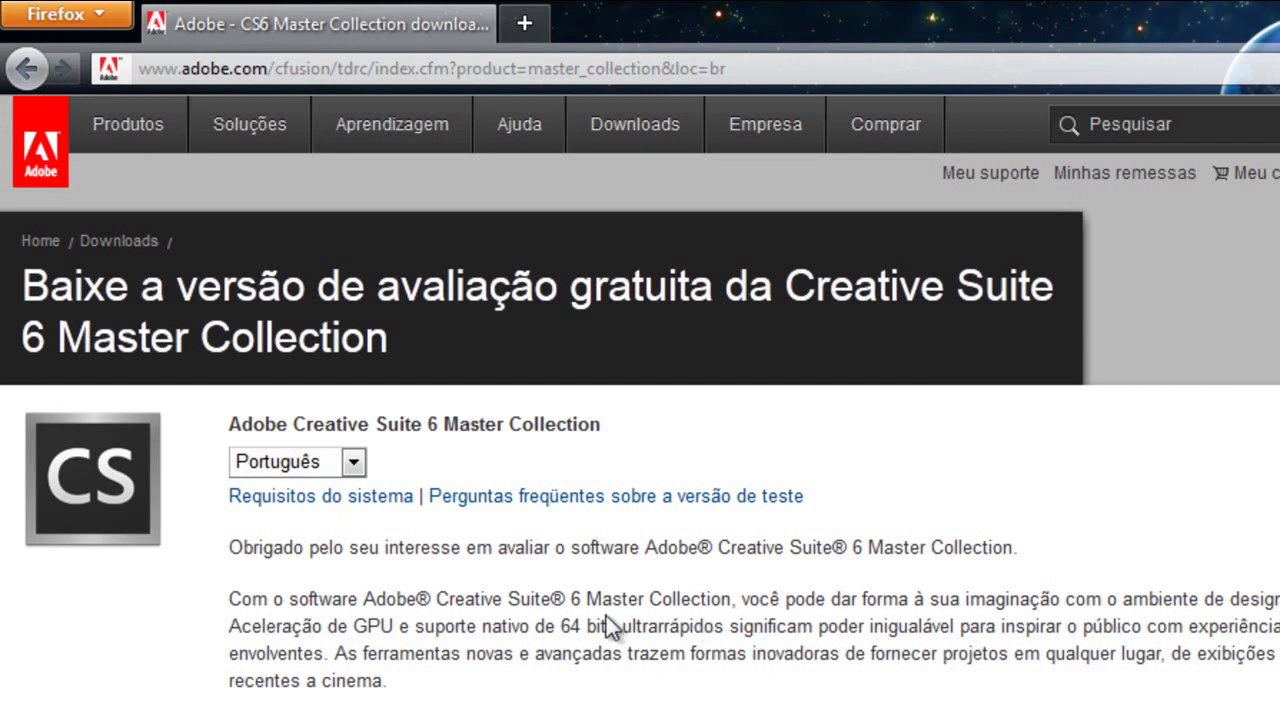
{"action": "left_click", "coordinate": [30, 76]}
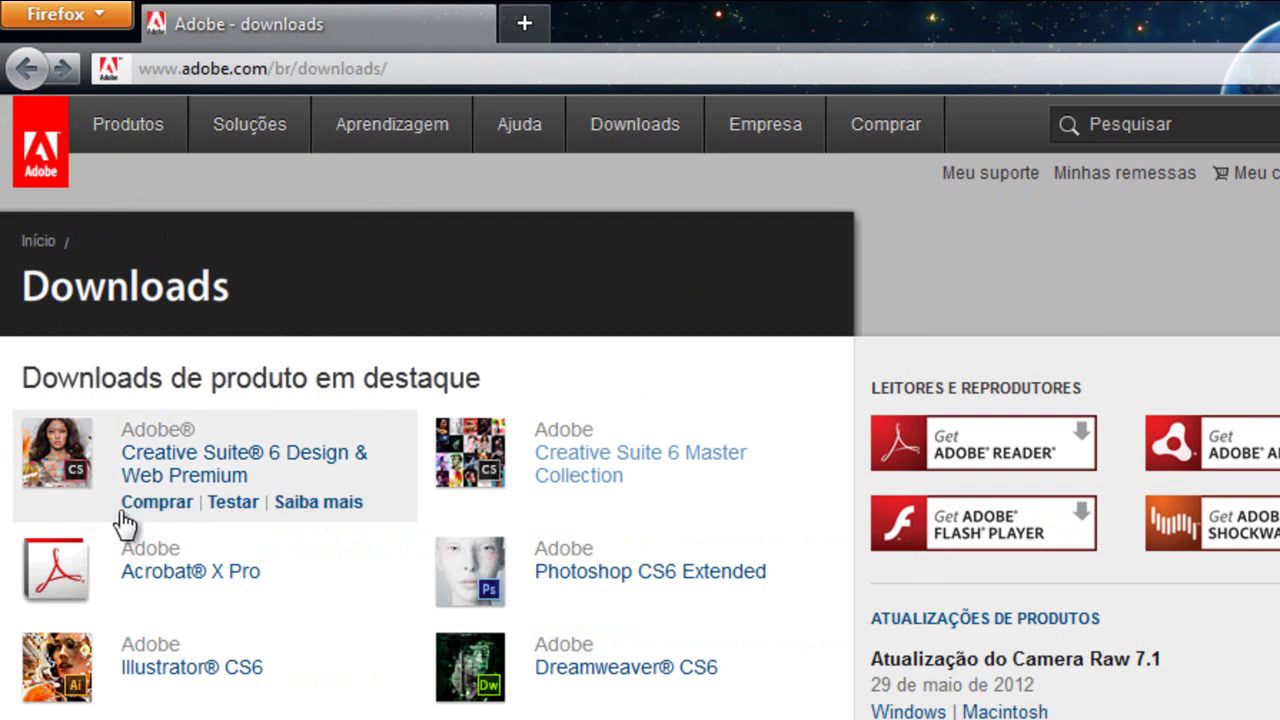
- Examine the featured product downloads and the product updates offered on the Adobe Downloads page
{"action": "scroll", "coordinate": [115, 520], "scroll_direction": "down", "scroll_amount": 3}
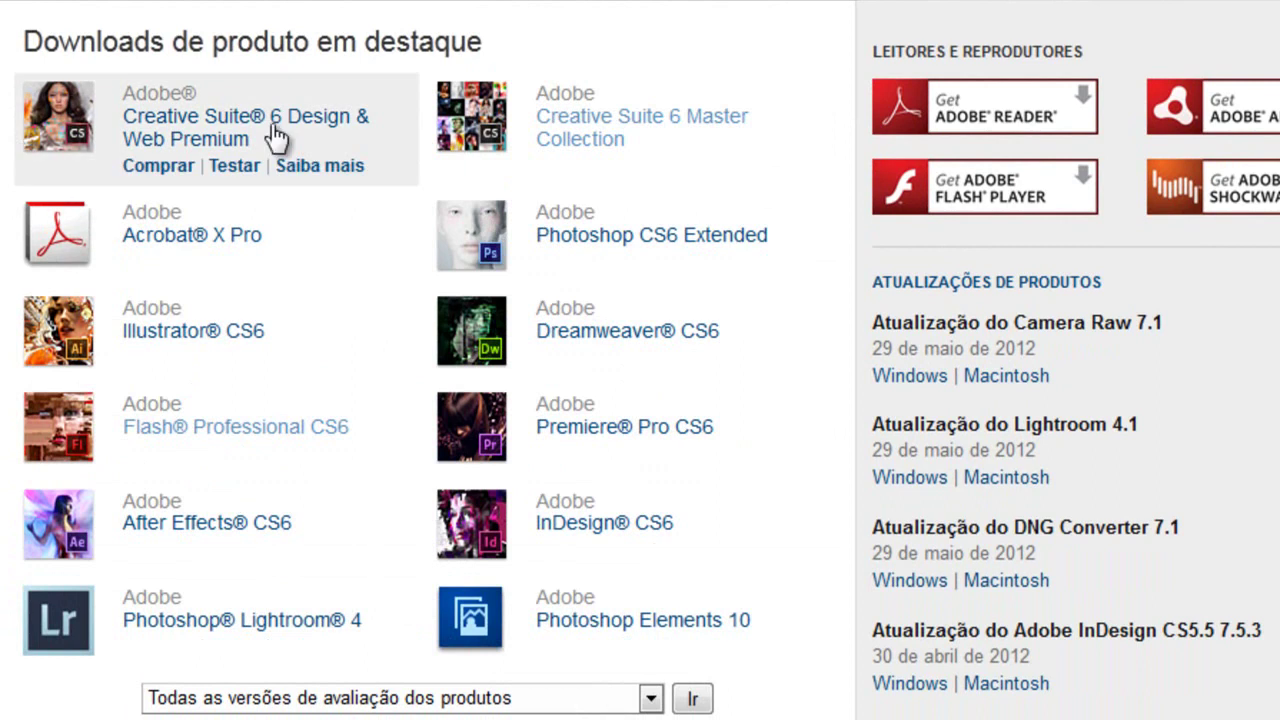
{"action": "scroll", "coordinate": [218, 352], "scroll_direction": "down", "scroll_amount": 3}
{"action": "scroll", "coordinate": [221, 347], "scroll_direction": "up", "scroll_amount": 3}
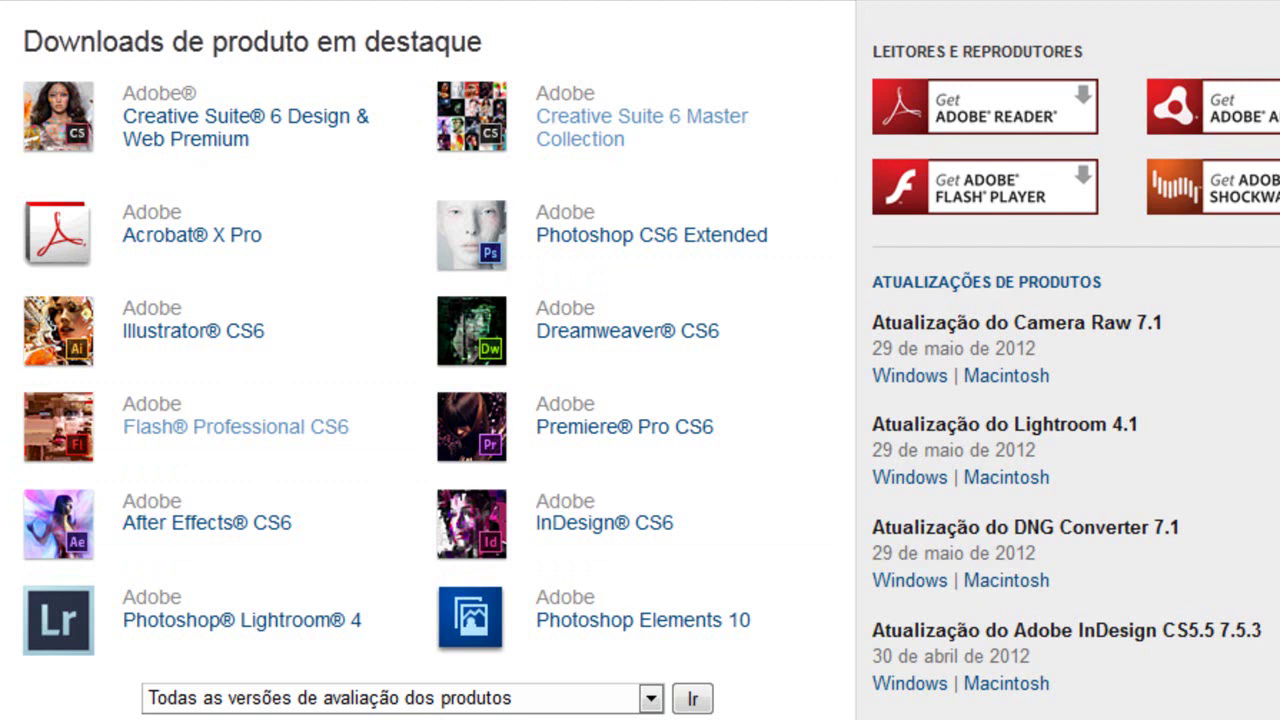
{"action": "scroll", "coordinate": [640, 400], "scroll_direction": "up", "scroll_amount": 2}
{"action": "scroll", "coordinate": [394, 391], "scroll_direction": "down", "scroll_amount": 4}
{"action": "scroll", "coordinate": [394, 391], "scroll_direction": "up", "scroll_amount": 4}
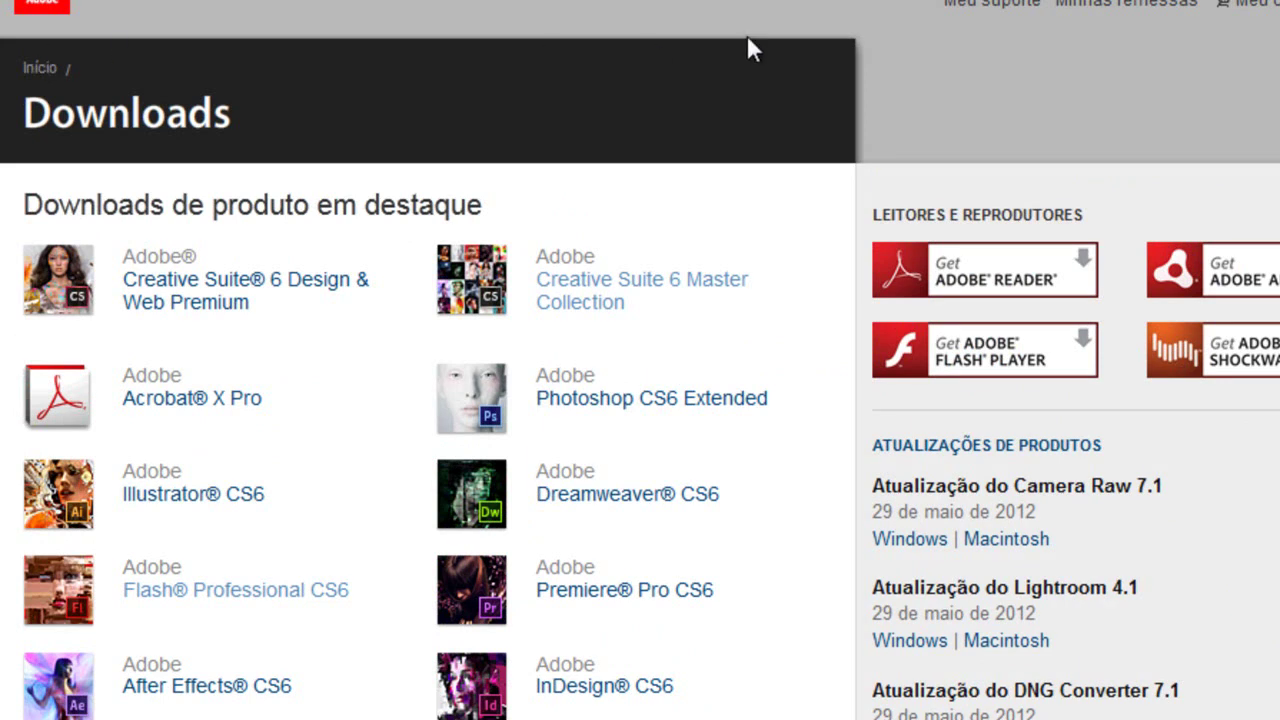
{"action": "scroll", "coordinate": [640, 400], "scroll_direction": "down", "scroll_amount": 10}
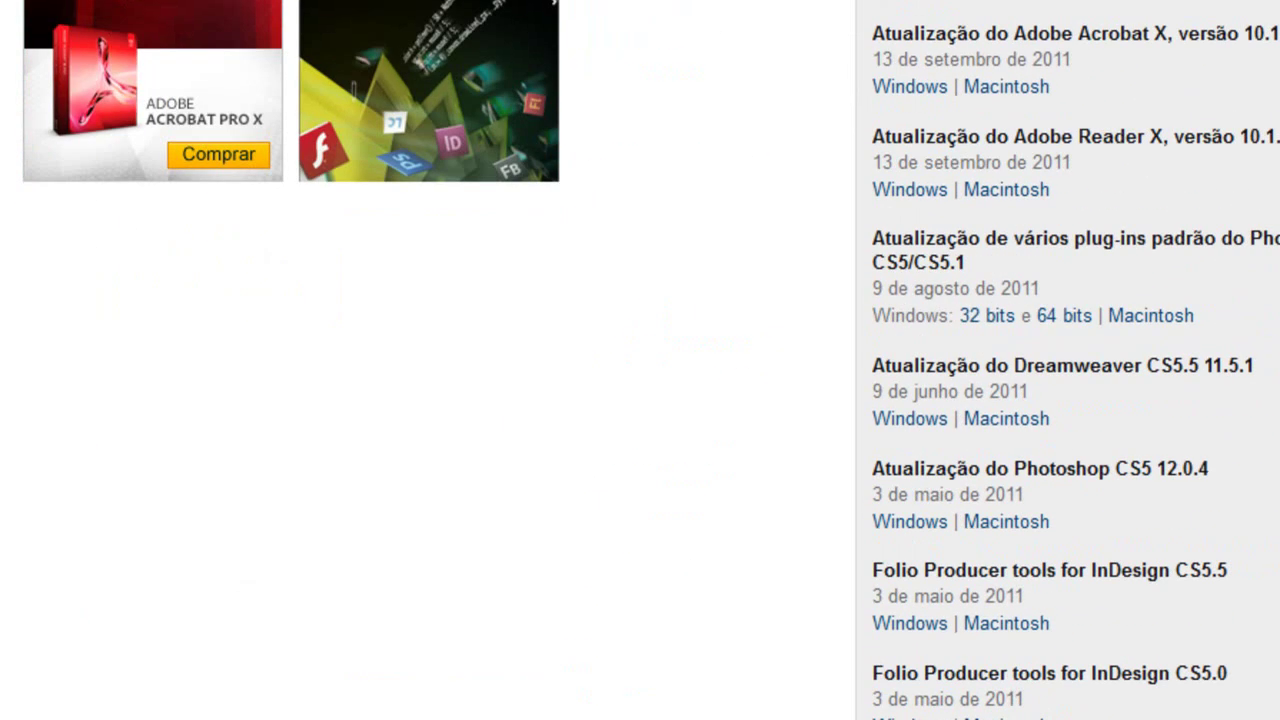
{"action": "scroll", "coordinate": [640, 400], "scroll_direction": "up", "scroll_amount": 7}
{"action": "scroll", "coordinate": [640, 400], "scroll_direction": "up", "scroll_amount": 3}
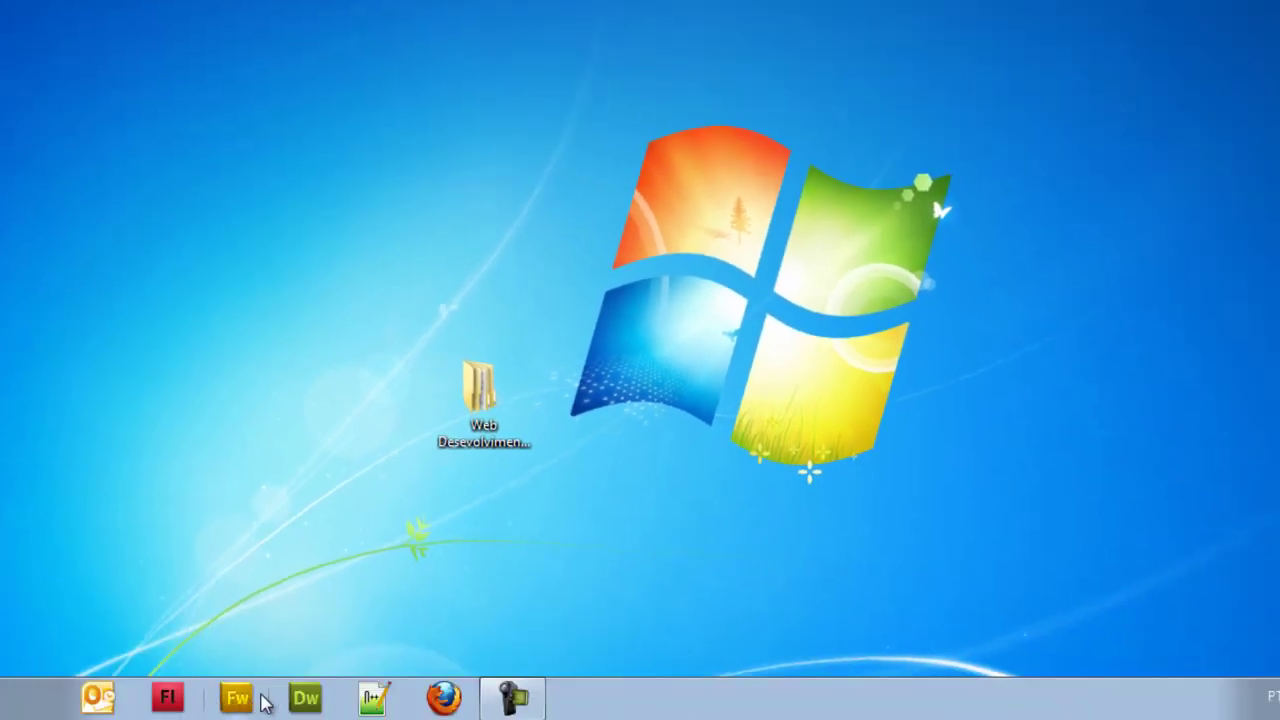
- Launch Adobe Flash CS4 Professional and create a new document of type Arquivo Flash (AS 2.0)
{"action": "left_click", "coordinate": [169, 700]}
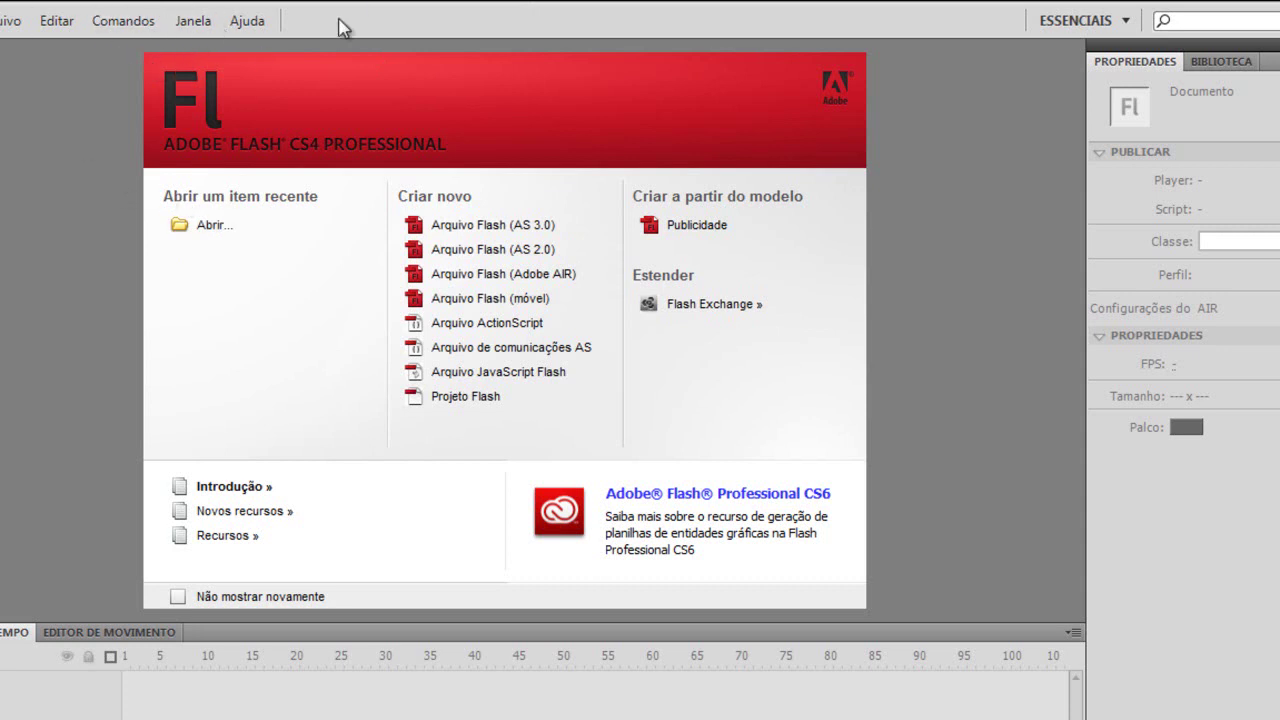
{"action": "left_click", "coordinate": [16, 20]}
{"action": "left_click", "coordinate": [12, 50]}
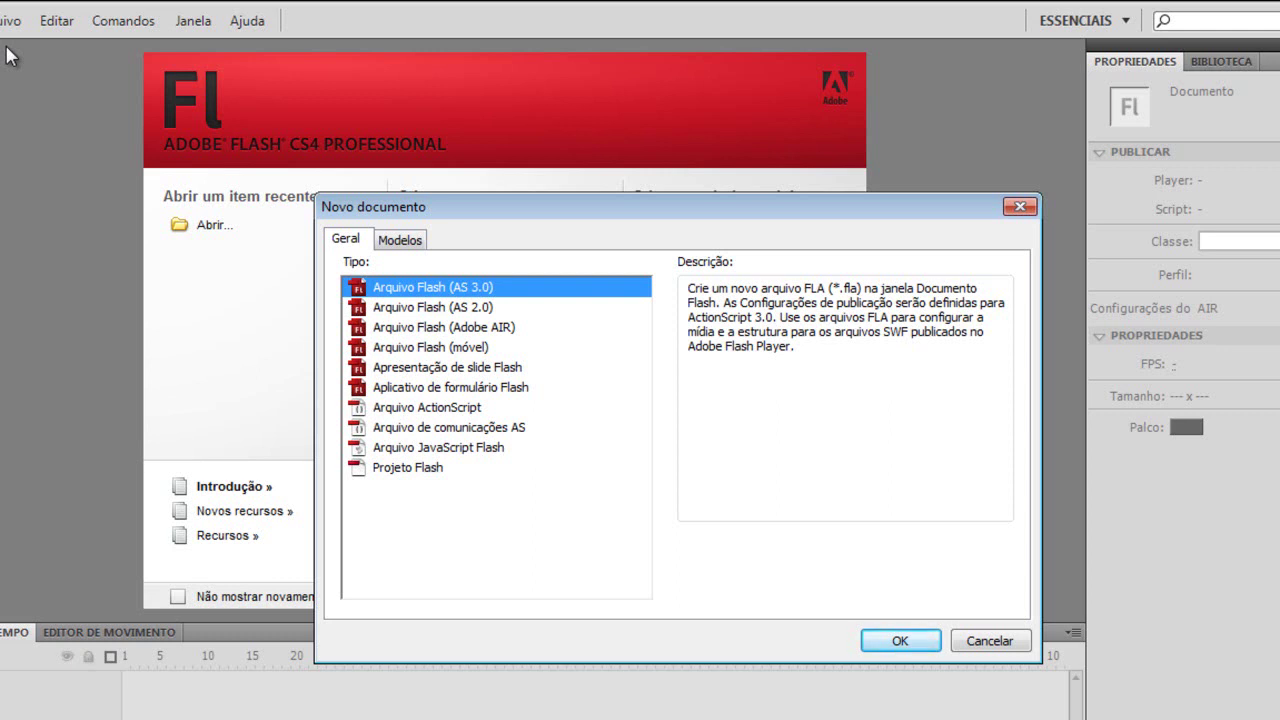
{"action": "left_click", "coordinate": [445, 414]}
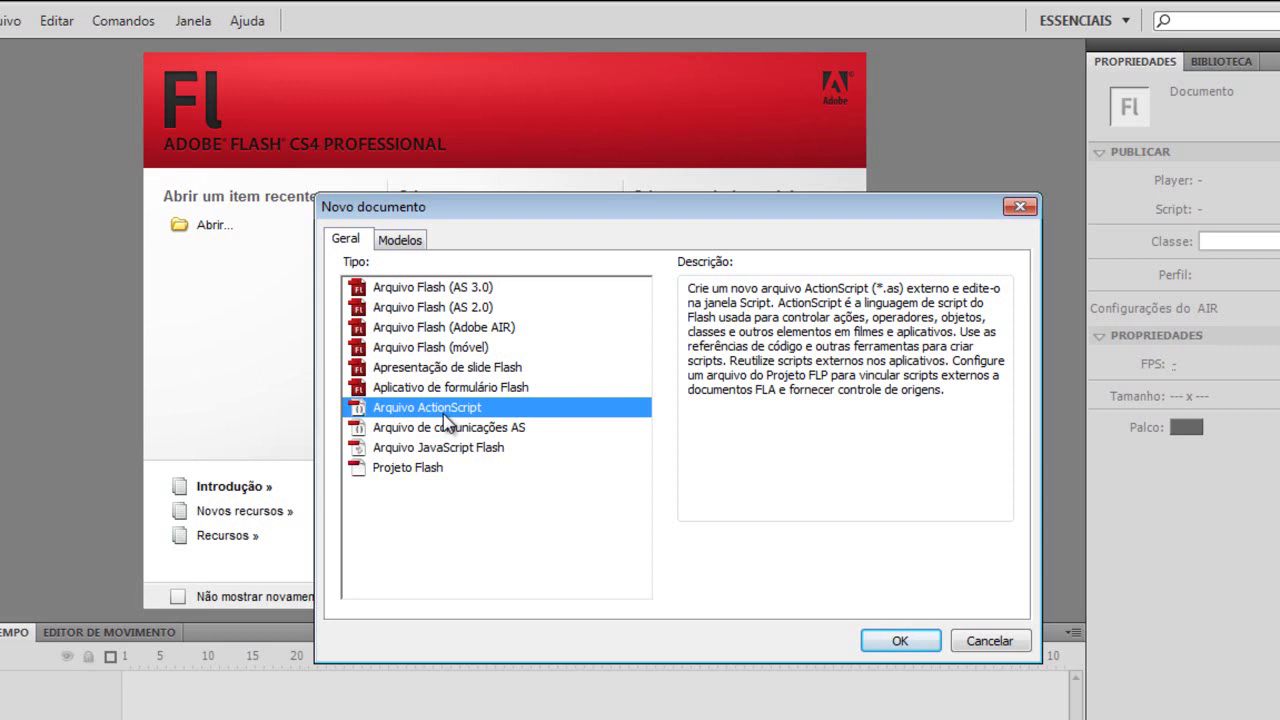
{"action": "left_click", "coordinate": [466, 309]}
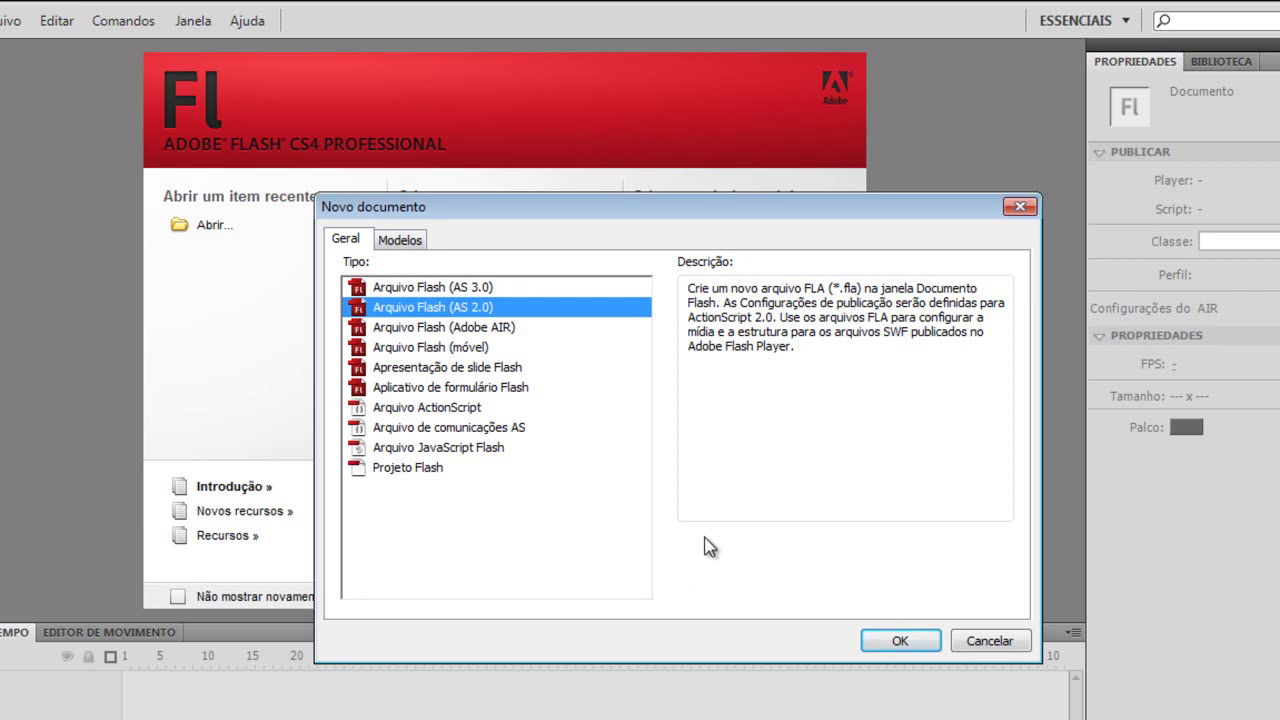
{"action": "left_click", "coordinate": [901, 645]}
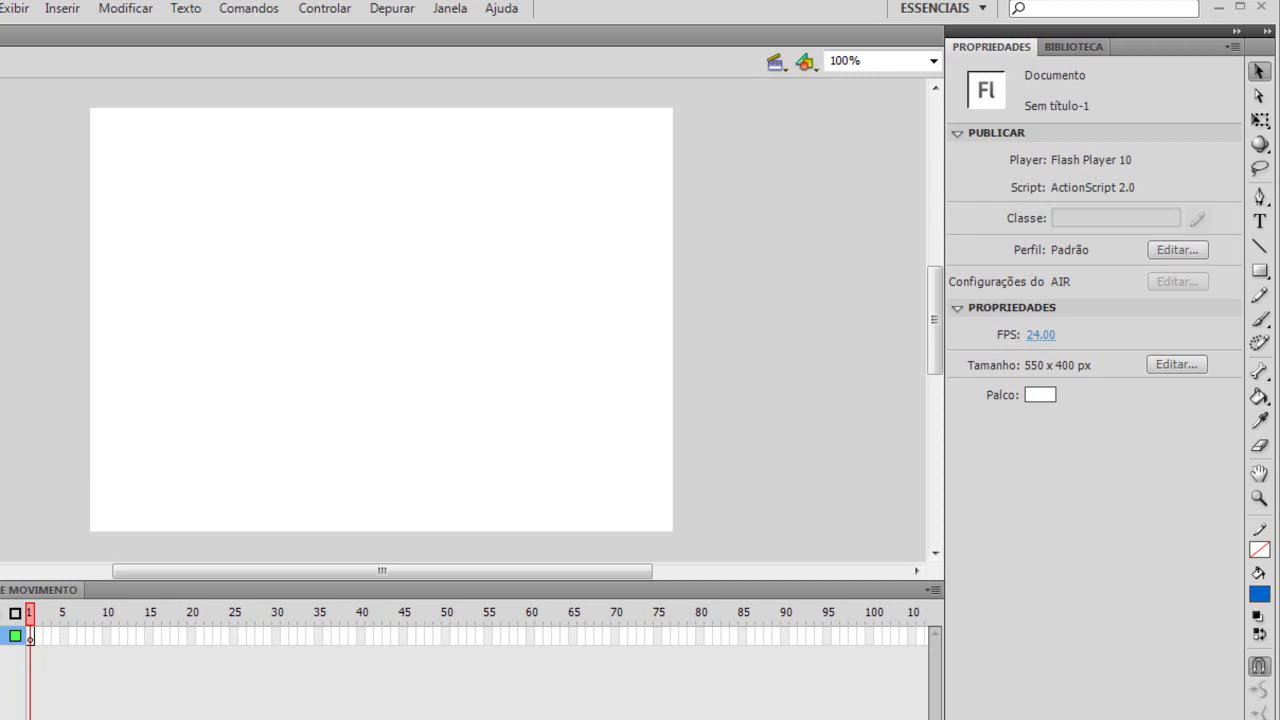
- Select the first frame on the timeline, open the layer's name for editing and keep it as Camada 1
{"action": "left_click", "coordinate": [31, 637]}
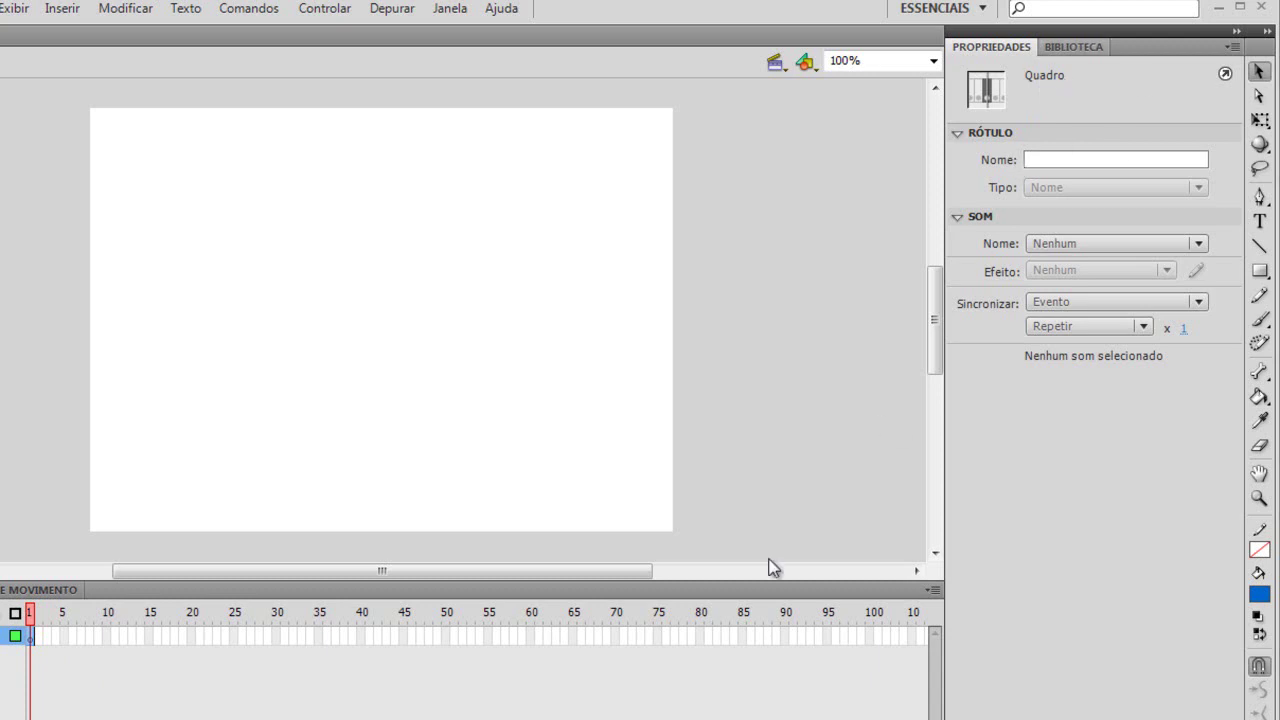
{"action": "left_click", "coordinate": [74, 674]}
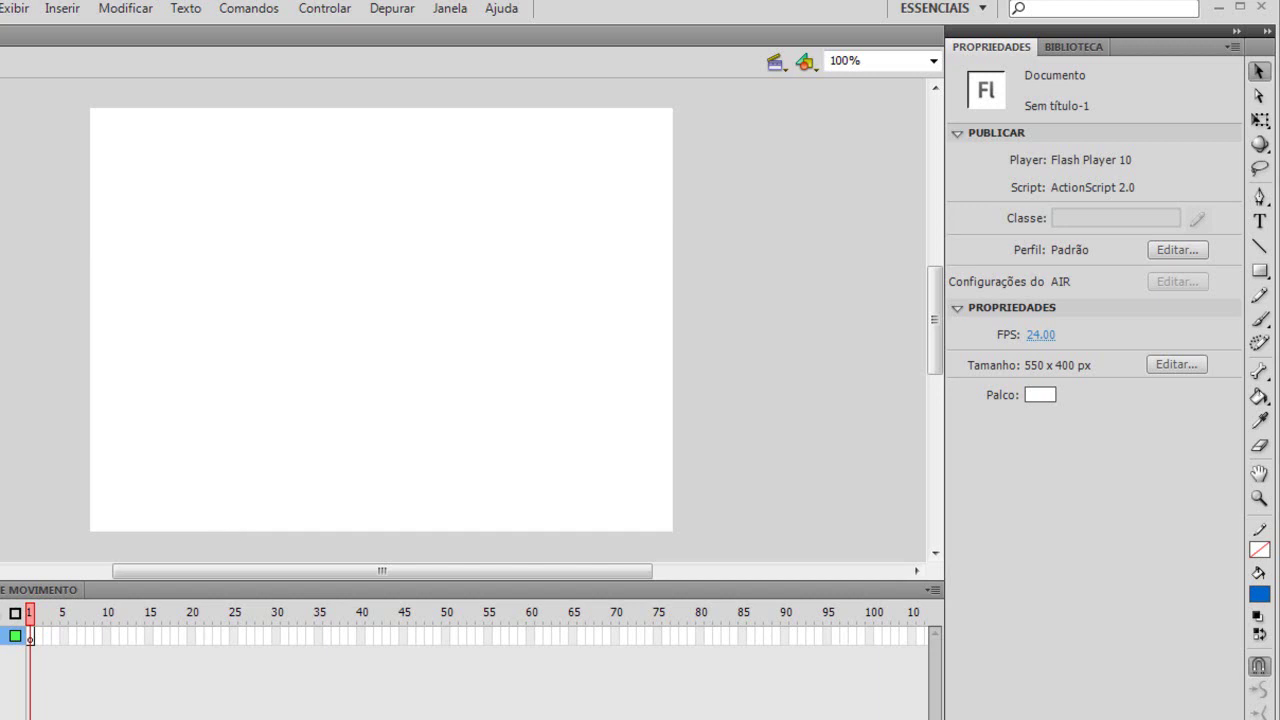
{"action": "left_click", "coordinate": [57, 640]}
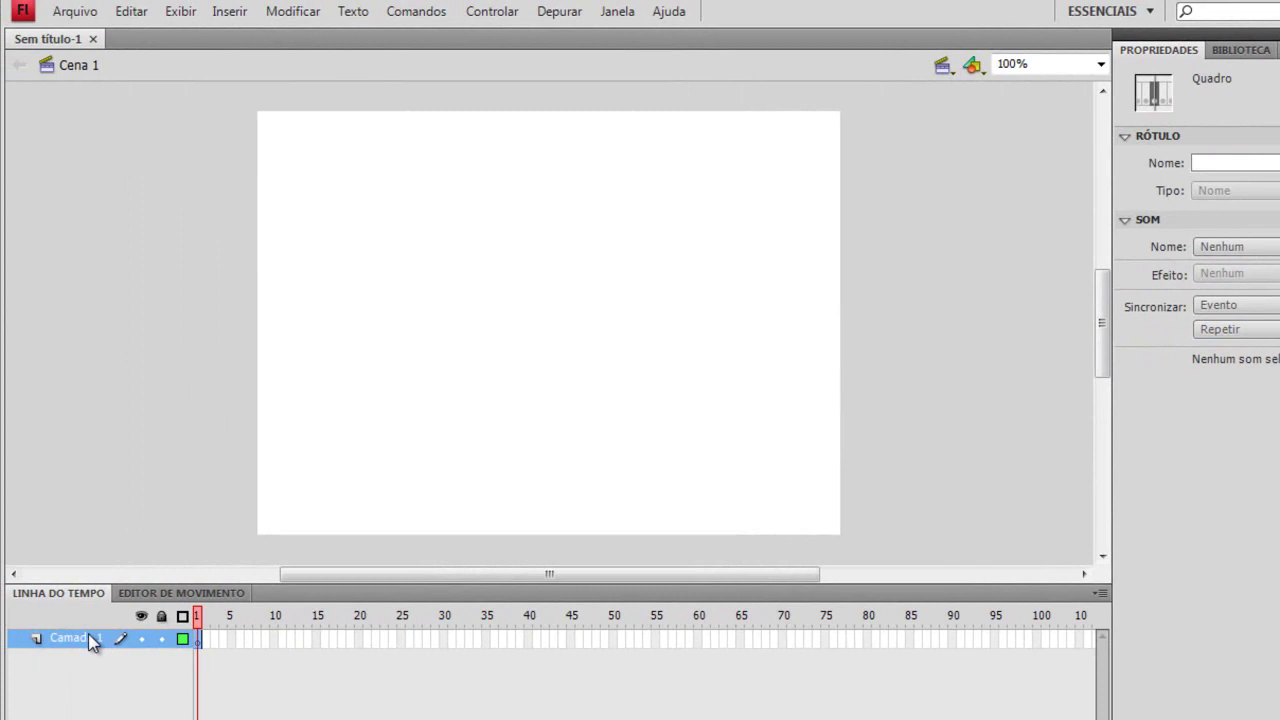
{"action": "double_click", "coordinate": [82, 639]}
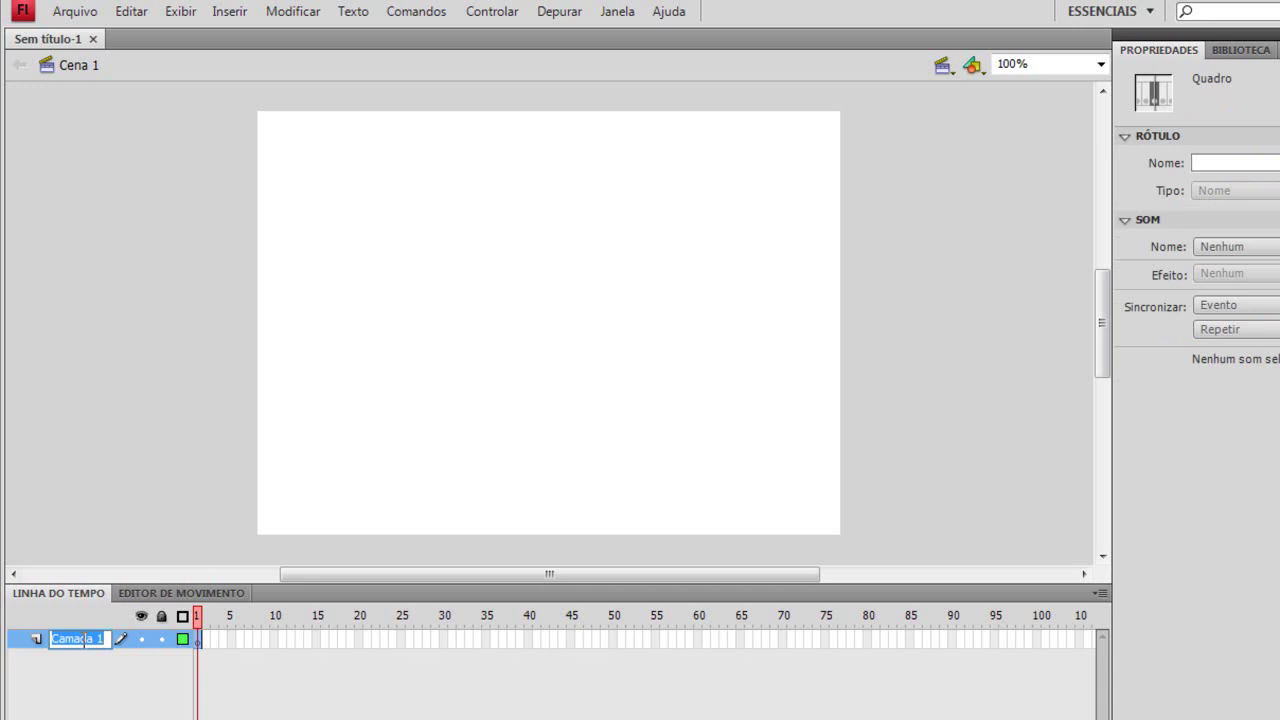
{"action": "key", "text": "Return"}
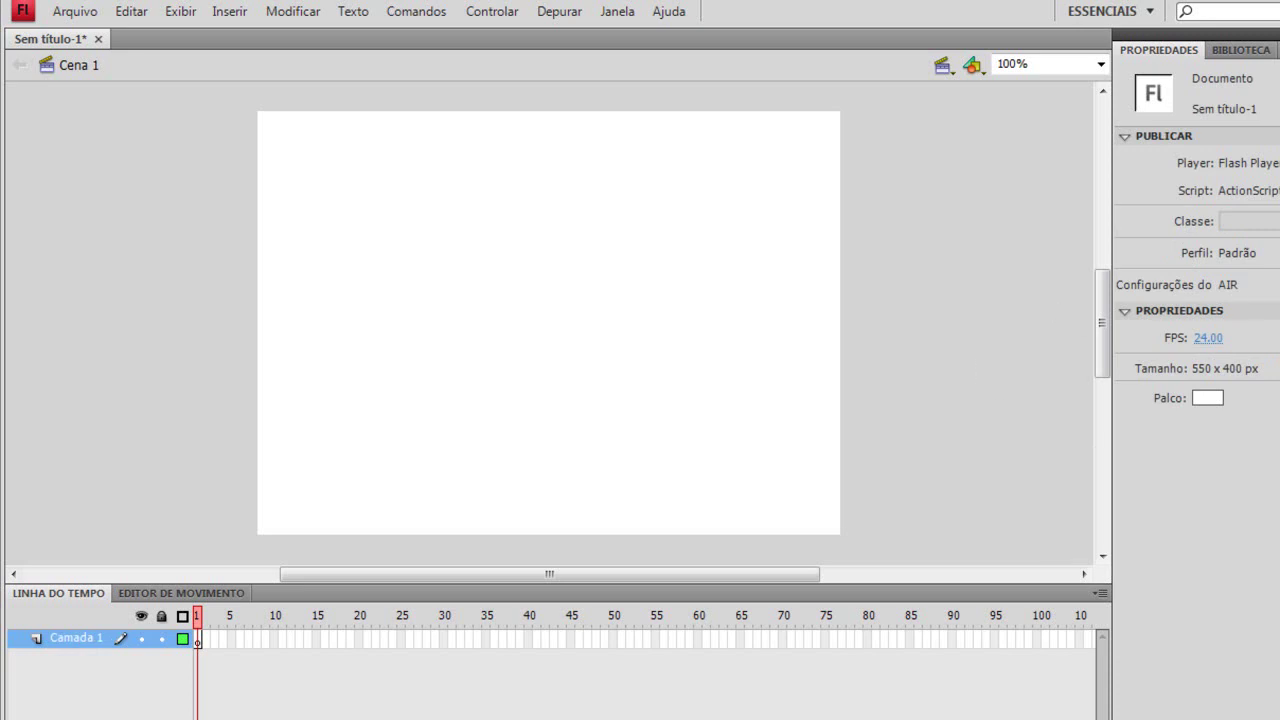
- Draw a blue circle about 72 px in diameter near the stage's upper-left corner with the Oval tool and select it
{"action": "left_click_drag", "start_coordinate": [1279, 274], "coordinate": [1168, 302]}
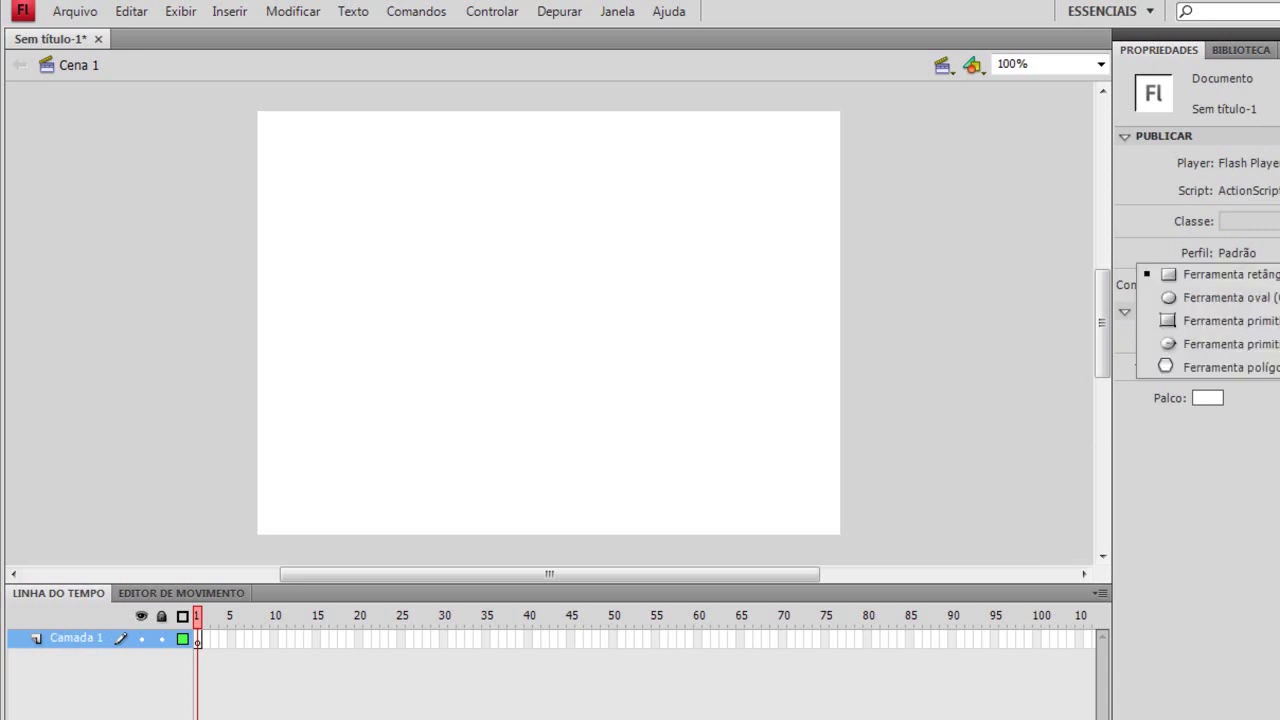
{"action": "left_click", "coordinate": [1168, 302]}
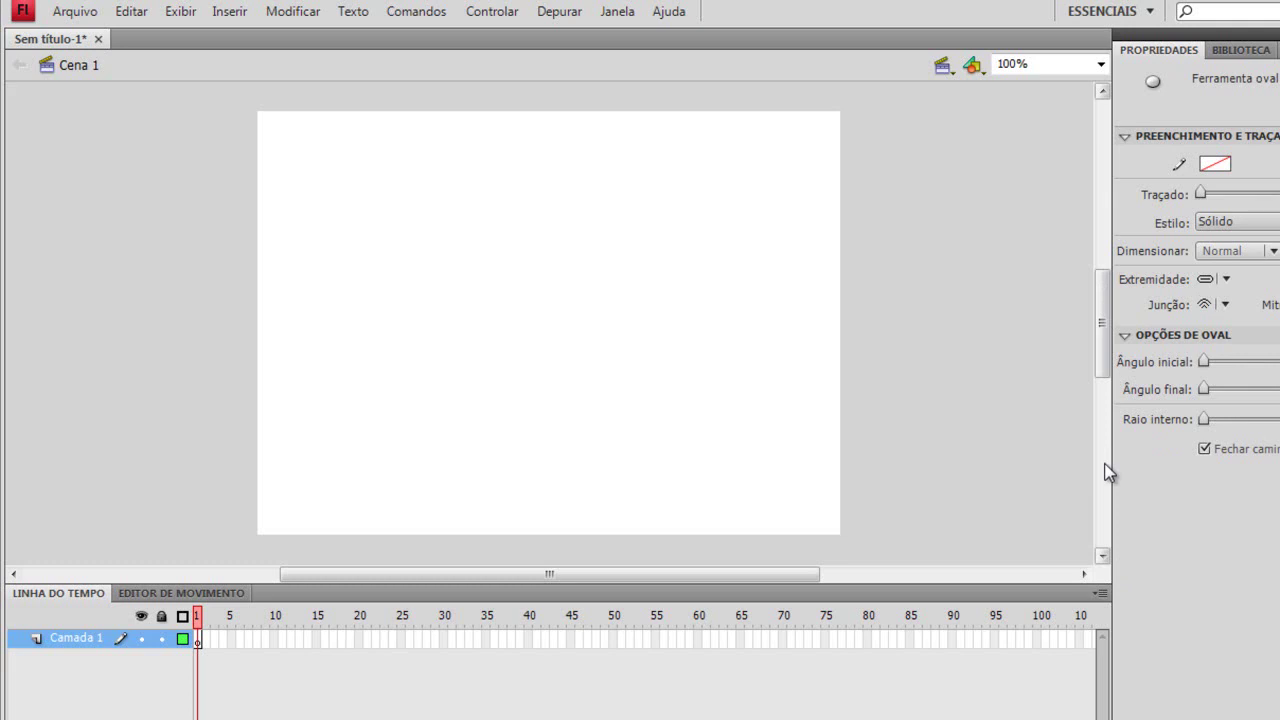
{"action": "left_click_drag", "start_coordinate": [332, 200], "coordinate": [409, 276]}
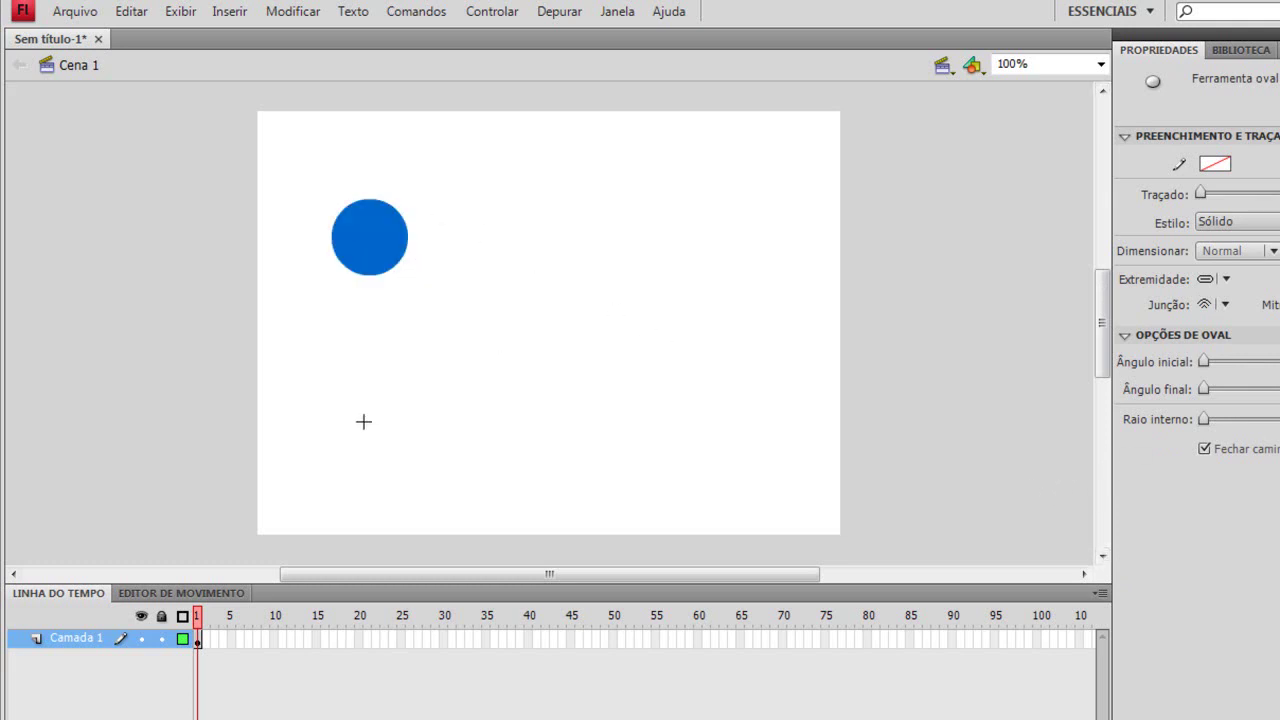
{"action": "key", "text": "v"}
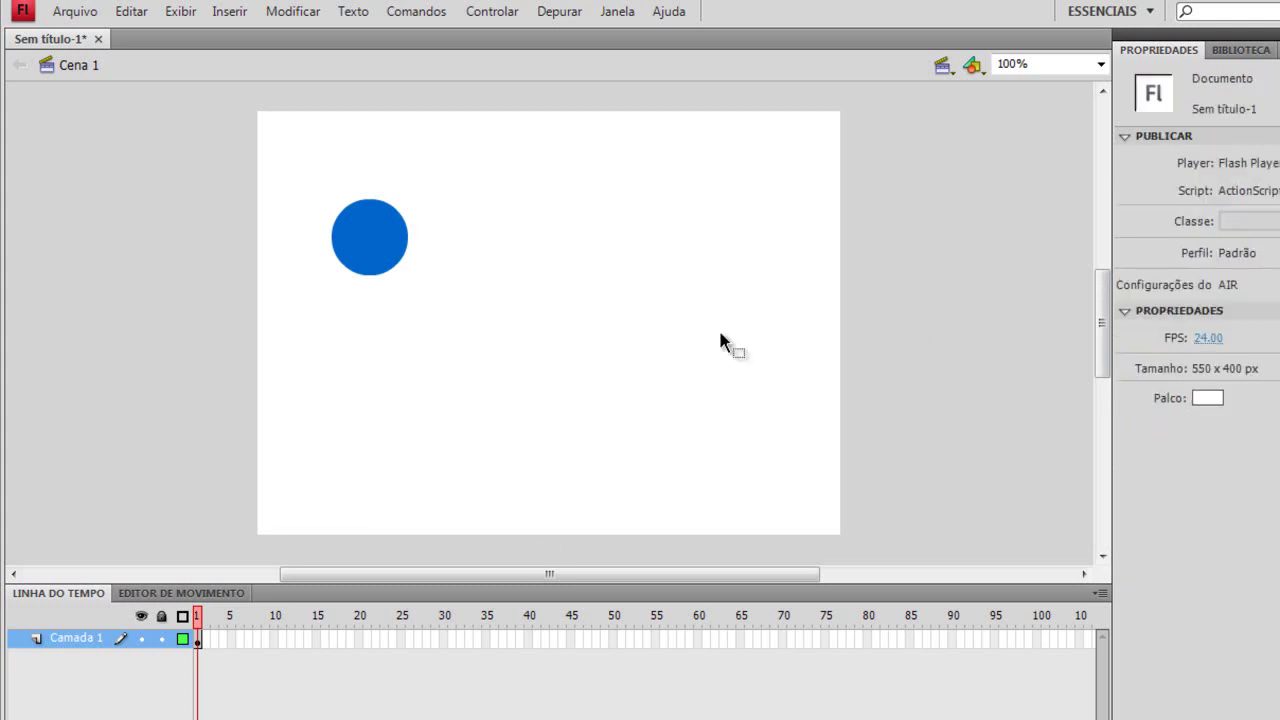
{"action": "left_click", "coordinate": [360, 266]}
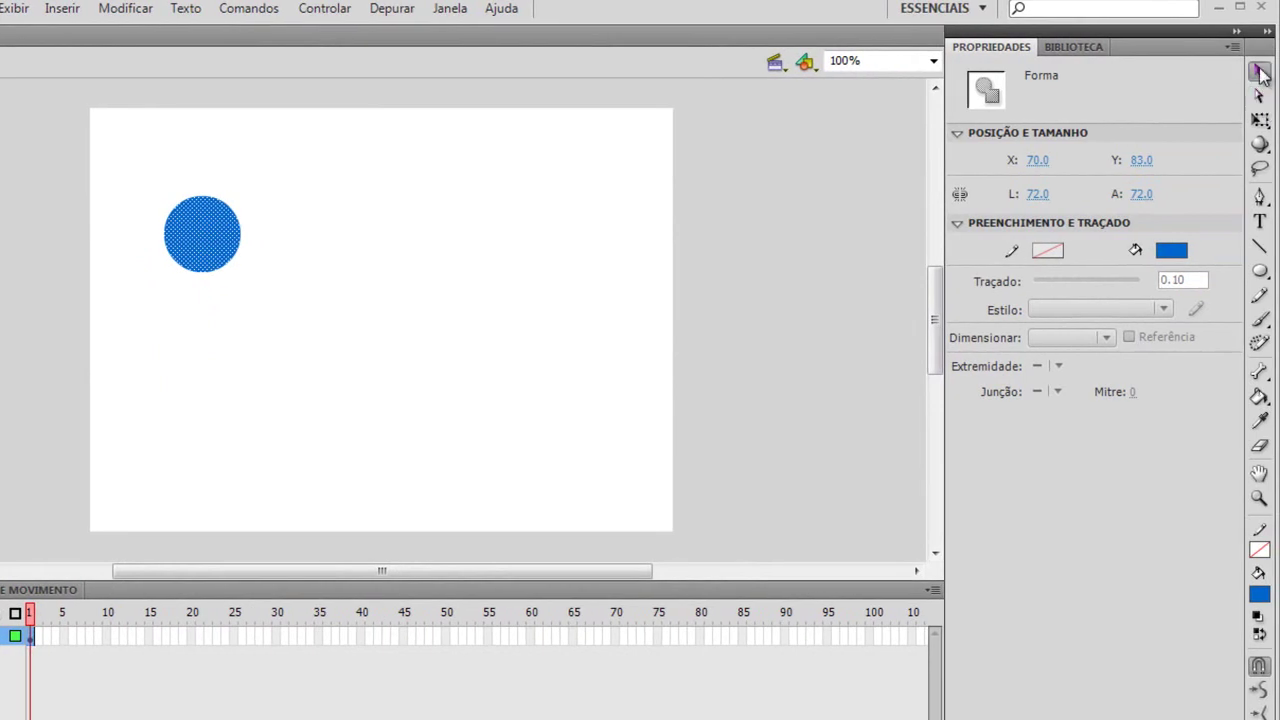
- Try to reshape the blue circle by pulling its anchor points outward with the Subselection tool
{"action": "left_click", "coordinate": [1259, 95]}
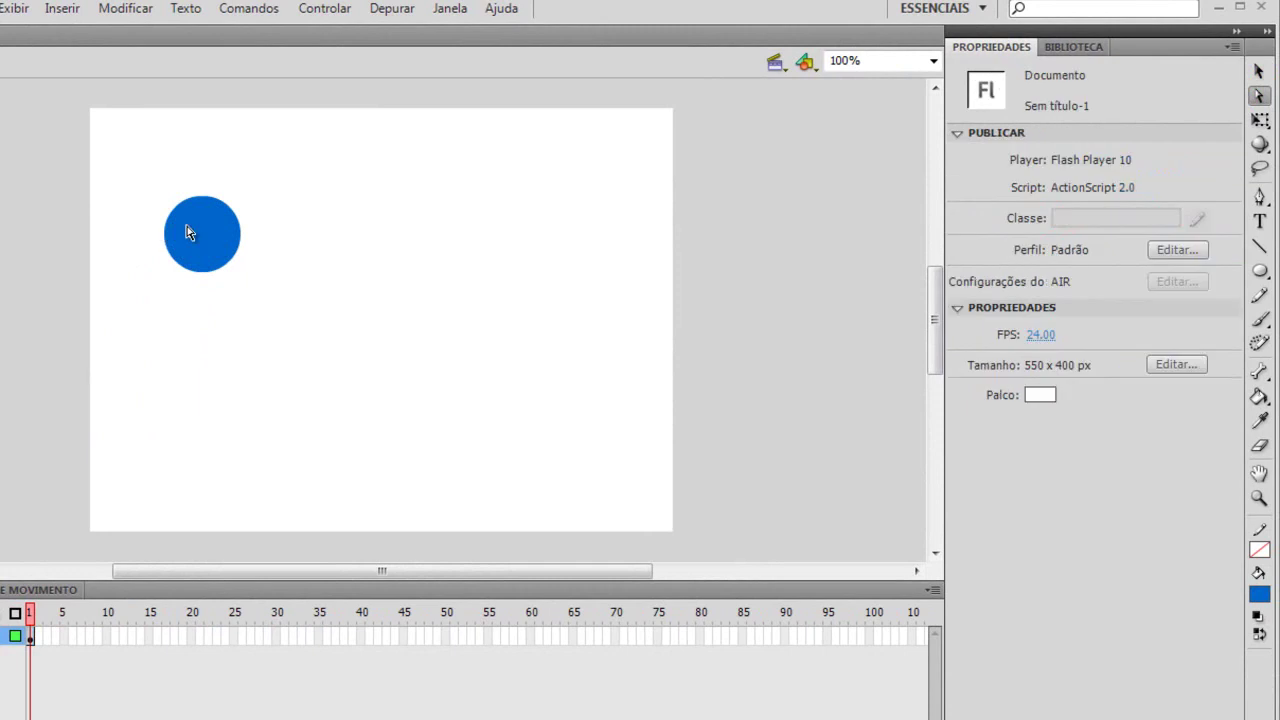
{"action": "left_click_drag", "start_coordinate": [316, 318], "coordinate": [147, 204]}
{"action": "left_click_drag", "start_coordinate": [222, 270], "coordinate": [250, 305]}
{"action": "left_click_drag", "start_coordinate": [230, 233], "coordinate": [271, 193]}
{"action": "left_click_drag", "start_coordinate": [179, 216], "coordinate": [151, 207]}
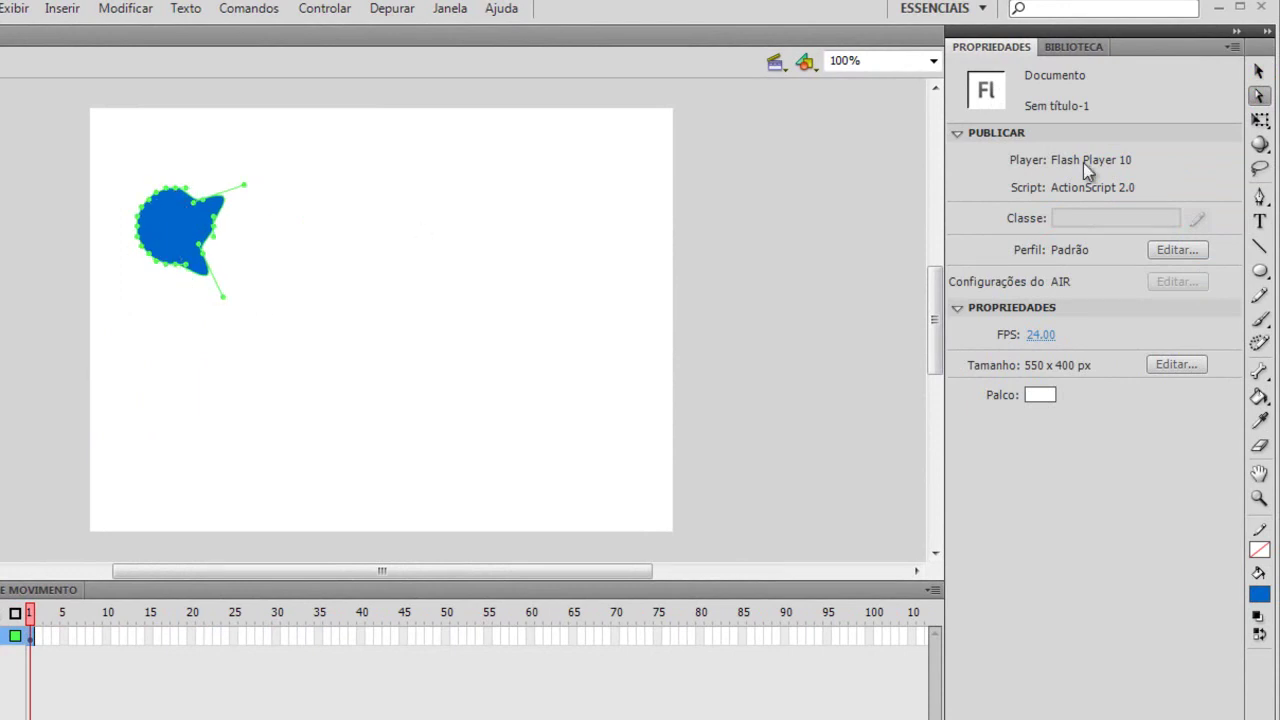
- Undo the anchor point edits made to the blue circle
{"action": "key", "text": "ctrl+z"}
{"action": "key", "text": "ctrl+z"}
{"action": "key", "text": "ctrl+z"}
{"action": "key", "text": "ctrl+z"}
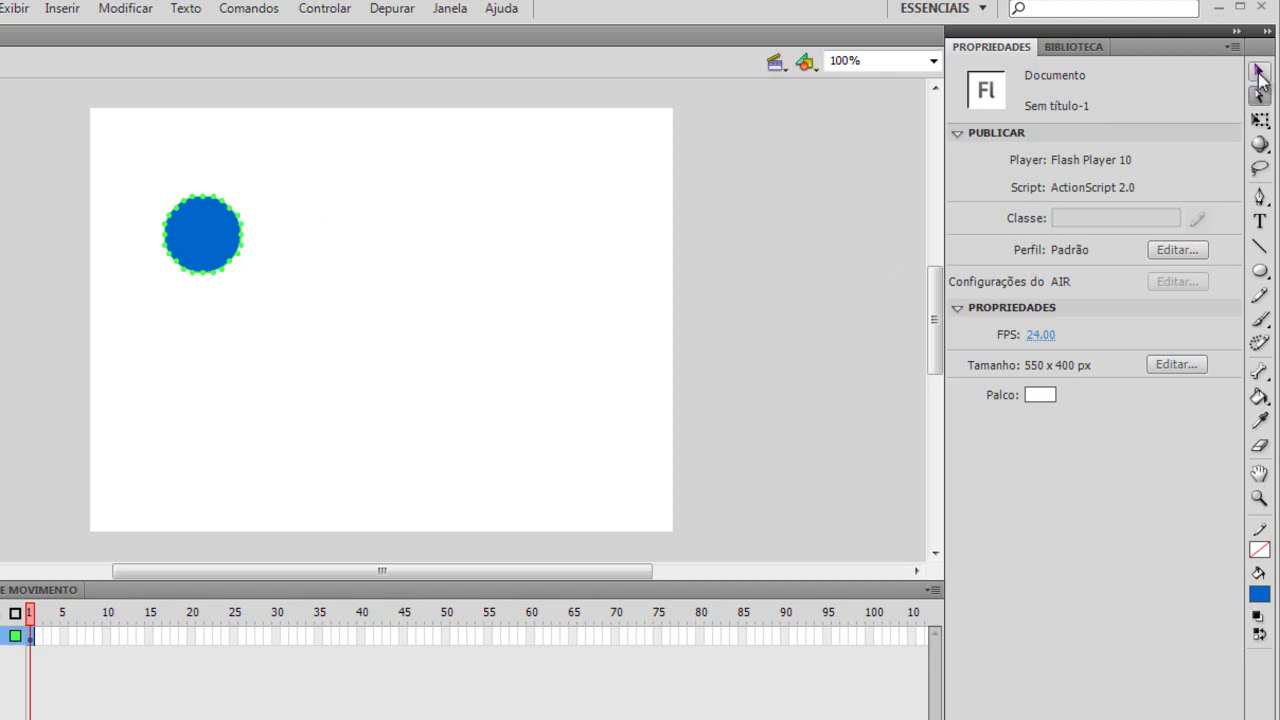
- Move the blue circle horizontally toward the stage's center with the Selection tool, to about X 164.9
{"action": "left_click", "coordinate": [1259, 72]}
{"action": "left_click", "coordinate": [194, 240]}
{"action": "left_click_drag", "start_coordinate": [194, 240], "coordinate": [290, 236]}
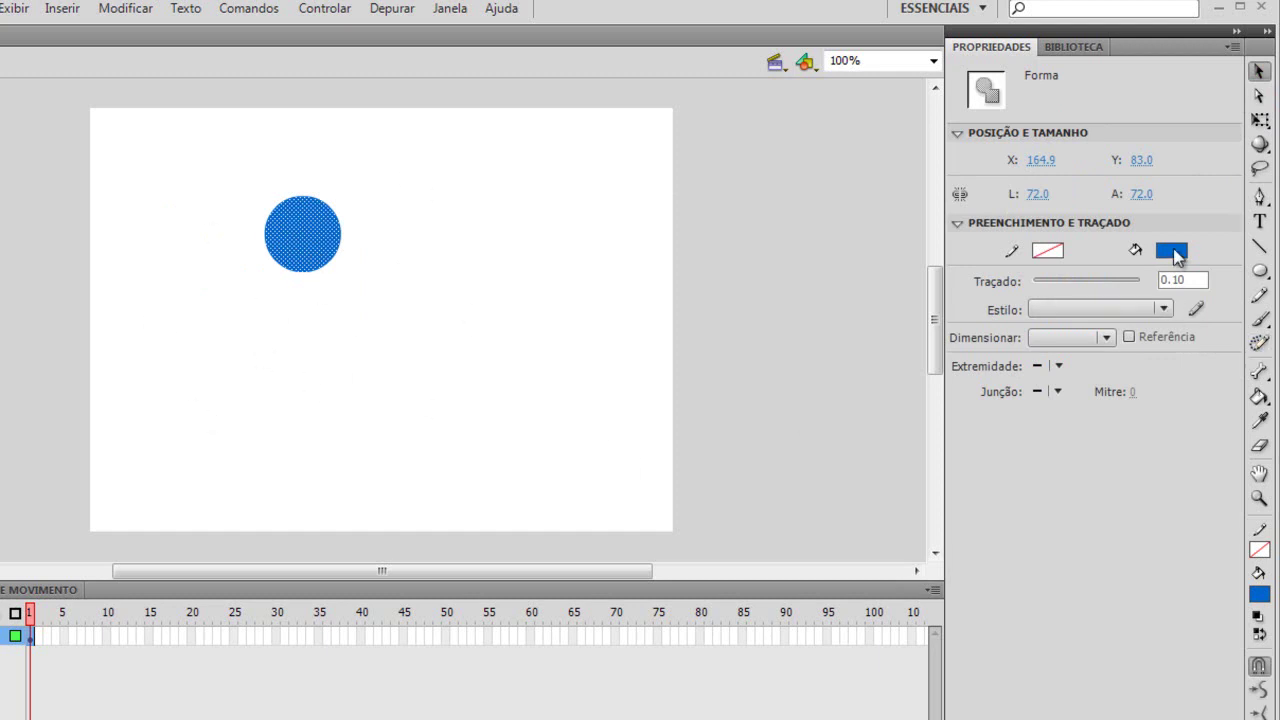
- Choose dark red #990000 as the stroke color with the blue circle selected
{"action": "left_click", "coordinate": [1043, 254]}
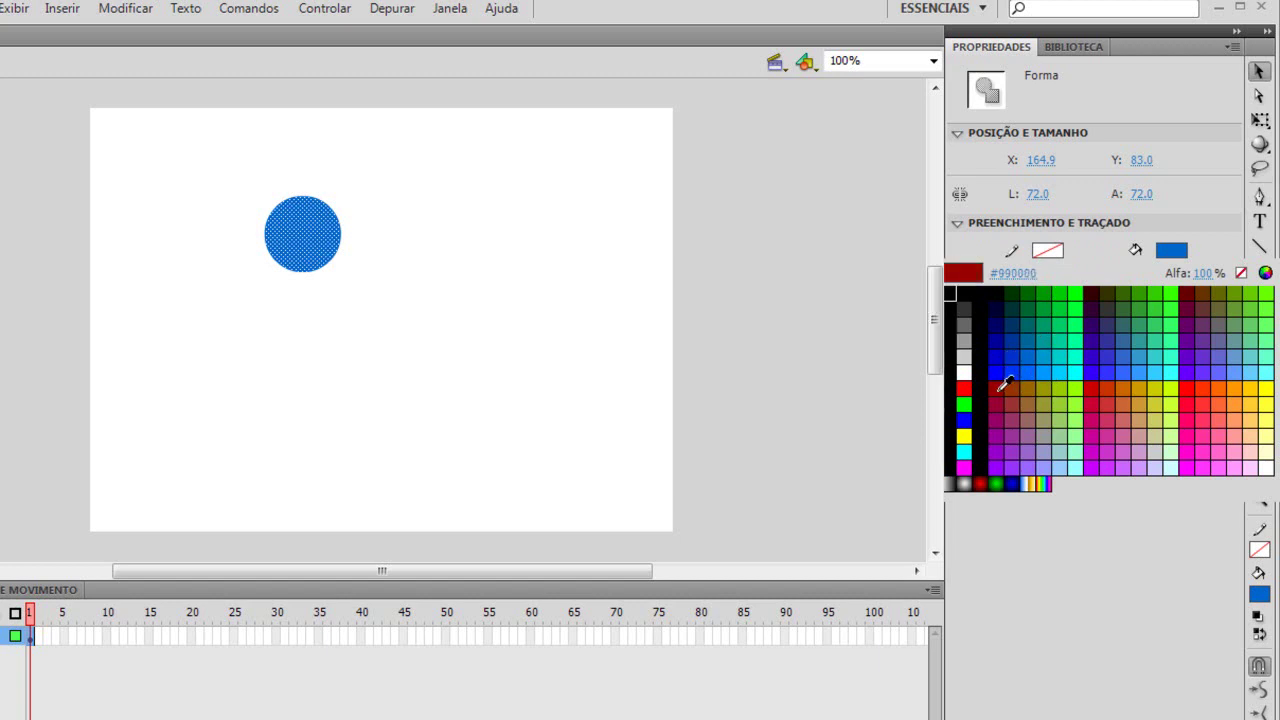
{"action": "left_click", "coordinate": [998, 388]}
{"action": "left_click", "coordinate": [1047, 251]}
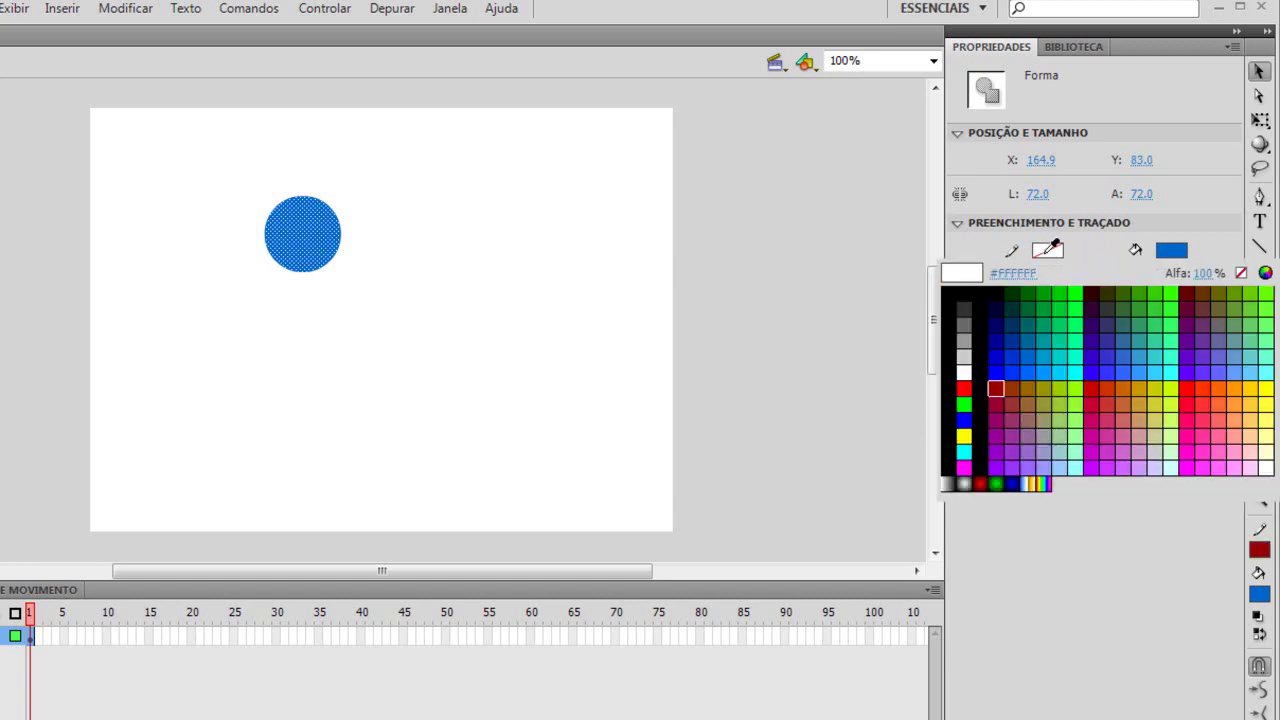
{"action": "left_click", "coordinate": [997, 388]}
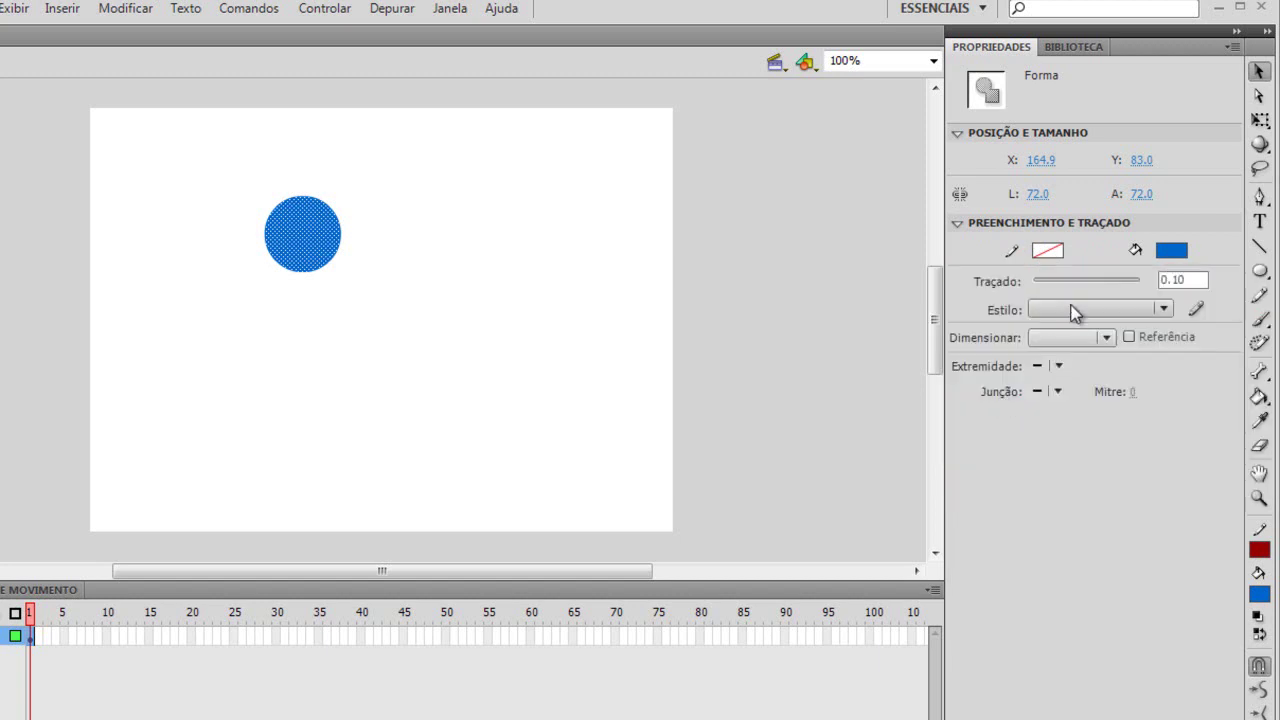
- Set the stroke thickness of the selected blue circle to 1
{"action": "left_click", "coordinate": [1184, 280]}
{"action": "left_click_drag", "start_coordinate": [1186, 280], "coordinate": [1148, 280]}
{"action": "type", "text": "1"}
{"action": "key", "text": "Return"}
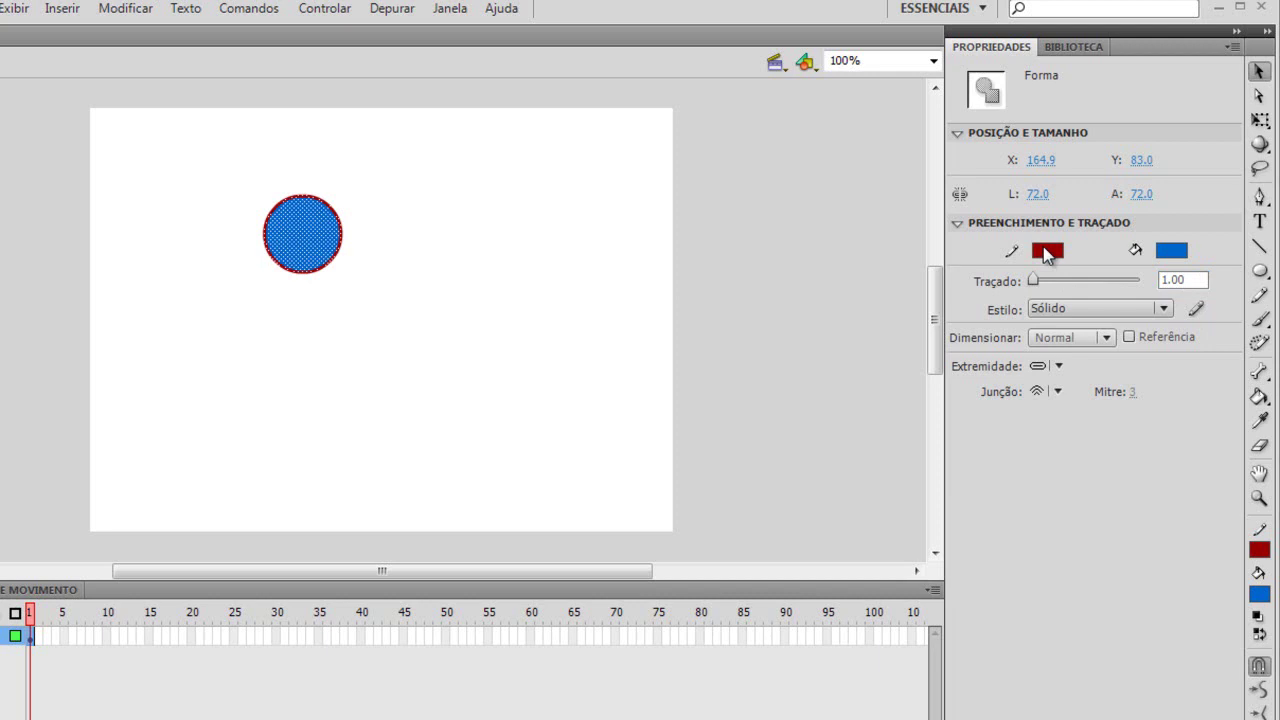
- Set the circle's stroke thickness to 0.5 and clear the selection
{"action": "left_click_drag", "start_coordinate": [1197, 280], "coordinate": [1155, 282]}
{"action": "type", "text": "0.5"}
{"action": "key", "text": "Return"}
{"action": "left_click", "coordinate": [404, 290]}
{"action": "left_click", "coordinate": [326, 240]}
{"action": "left_click", "coordinate": [384, 252]}
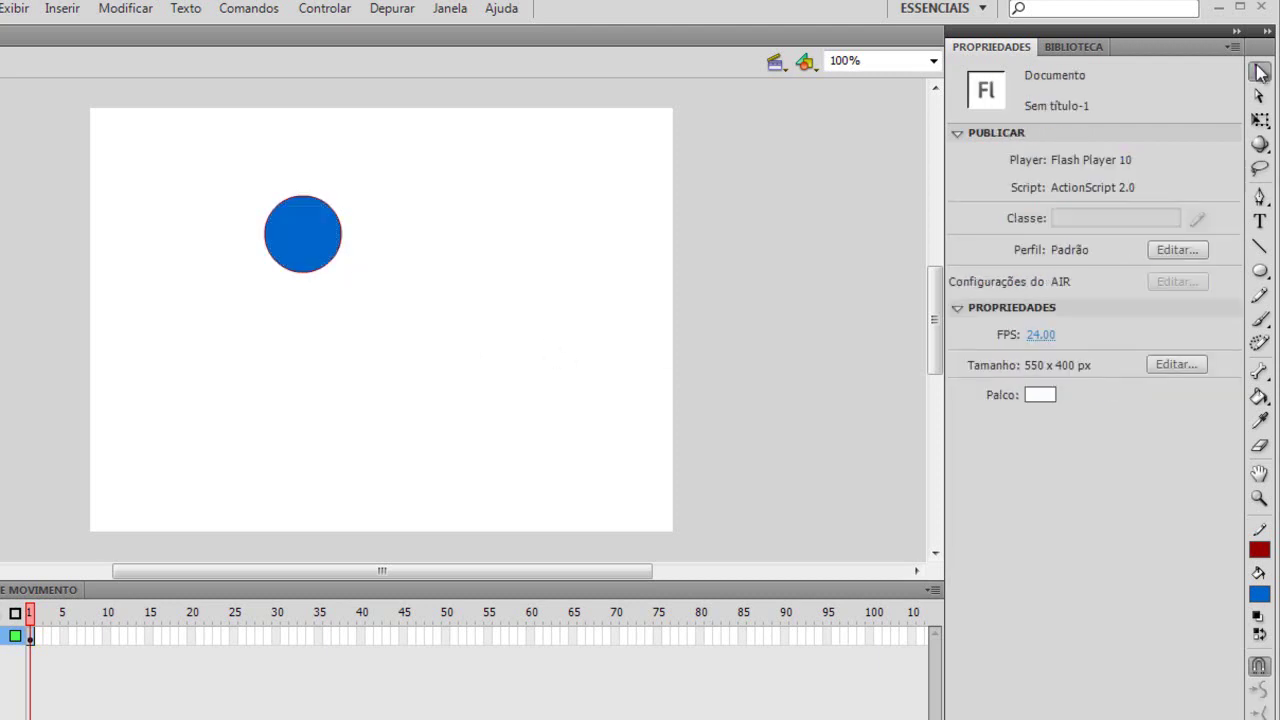
- Move only the circle's blue fill horizontally away from its outline to about X 283.9, and undo that move
{"action": "left_click", "coordinate": [316, 240]}
{"action": "left_click_drag", "start_coordinate": [293, 238], "coordinate": [412, 240]}
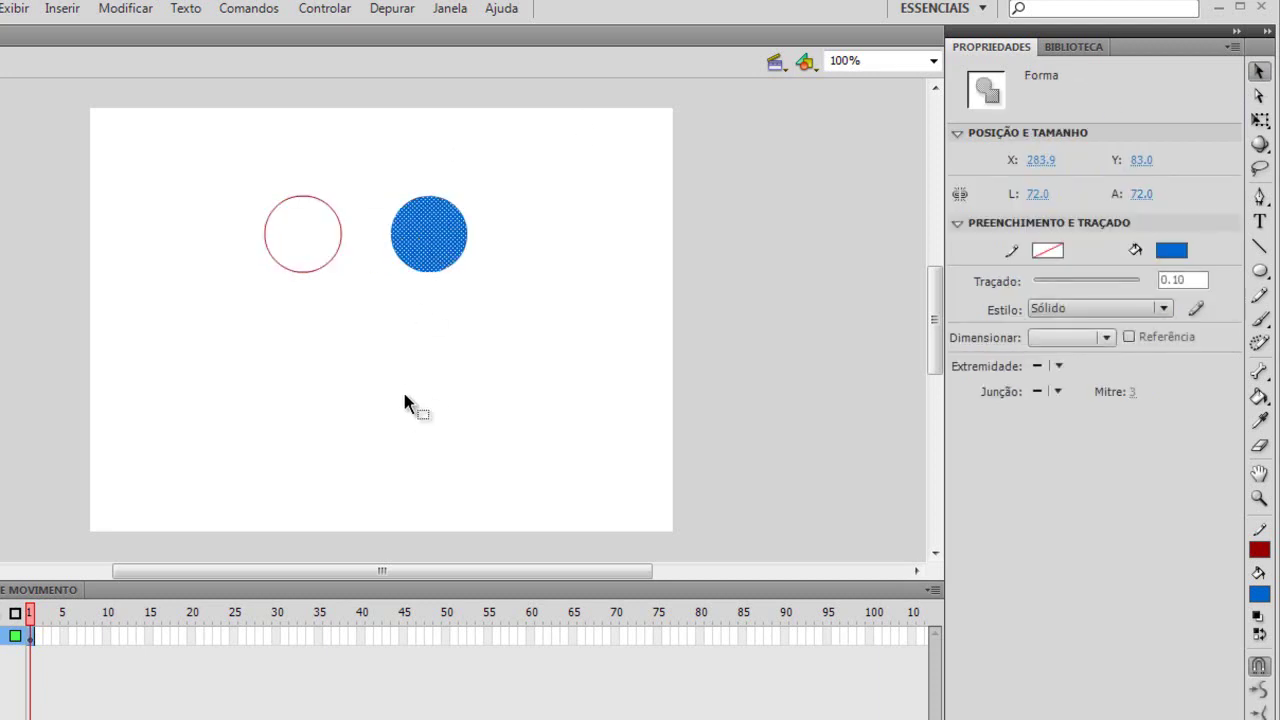
{"action": "key", "text": "ctrl+z"}
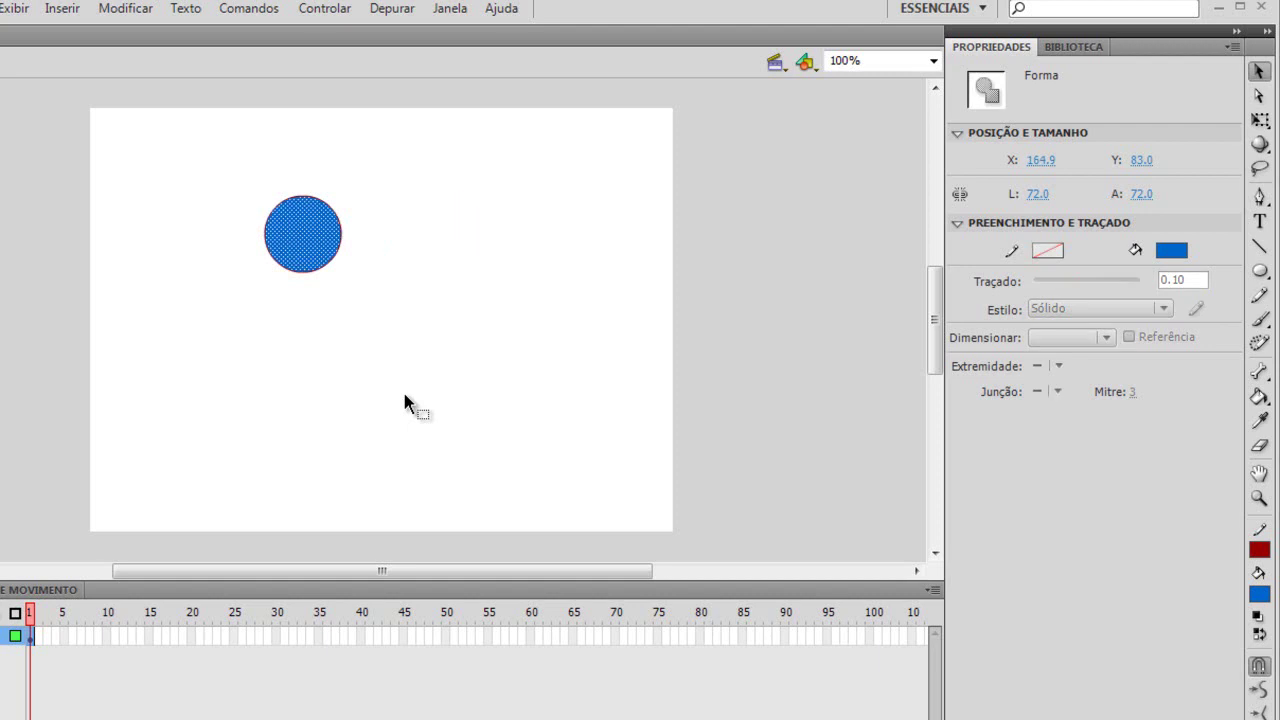
- Practice selecting the circle's fill and outline together with selection rectangles from different corners, clearing the selection each time
{"action": "mouse_move", "coordinate": [451, 339]}
{"action": "left_mouse_down"}
{"action": "mouse_move", "coordinate": [223, 177]}
{"action": "mouse_move", "coordinate": [471, 337]}
{"action": "mouse_move", "coordinate": [200, 162]}
{"action": "left_mouse_up"}
{"action": "left_click", "coordinate": [199, 160]}
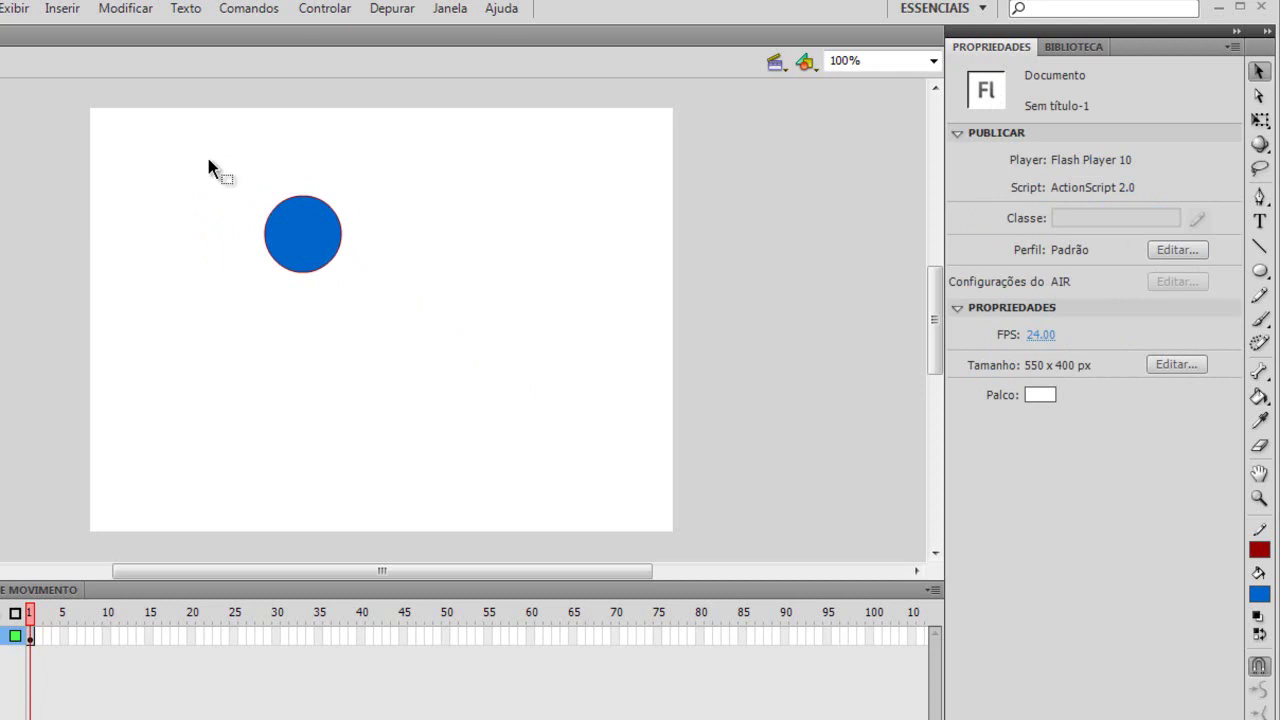
{"action": "left_click_drag", "start_coordinate": [242, 158], "coordinate": [392, 296]}
{"action": "left_click", "coordinate": [466, 328]}
{"action": "left_click_drag", "start_coordinate": [466, 328], "coordinate": [402, 301]}
{"action": "left_click", "coordinate": [198, 172]}
{"action": "left_click", "coordinate": [503, 343]}
{"action": "left_click_drag", "start_coordinate": [502, 339], "coordinate": [411, 315]}
{"action": "left_click", "coordinate": [412, 315]}
{"action": "left_click_drag", "start_coordinate": [486, 329], "coordinate": [195, 185]}
{"action": "left_click", "coordinate": [196, 182]}
- Select the circle's fill and outline together and move them horizontally toward the stage's left edge, to about X 9
{"action": "left_click_drag", "start_coordinate": [389, 289], "coordinate": [232, 188]}
{"action": "left_click_drag", "start_coordinate": [297, 227], "coordinate": [146, 245]}
{"action": "left_click", "coordinate": [290, 312]}
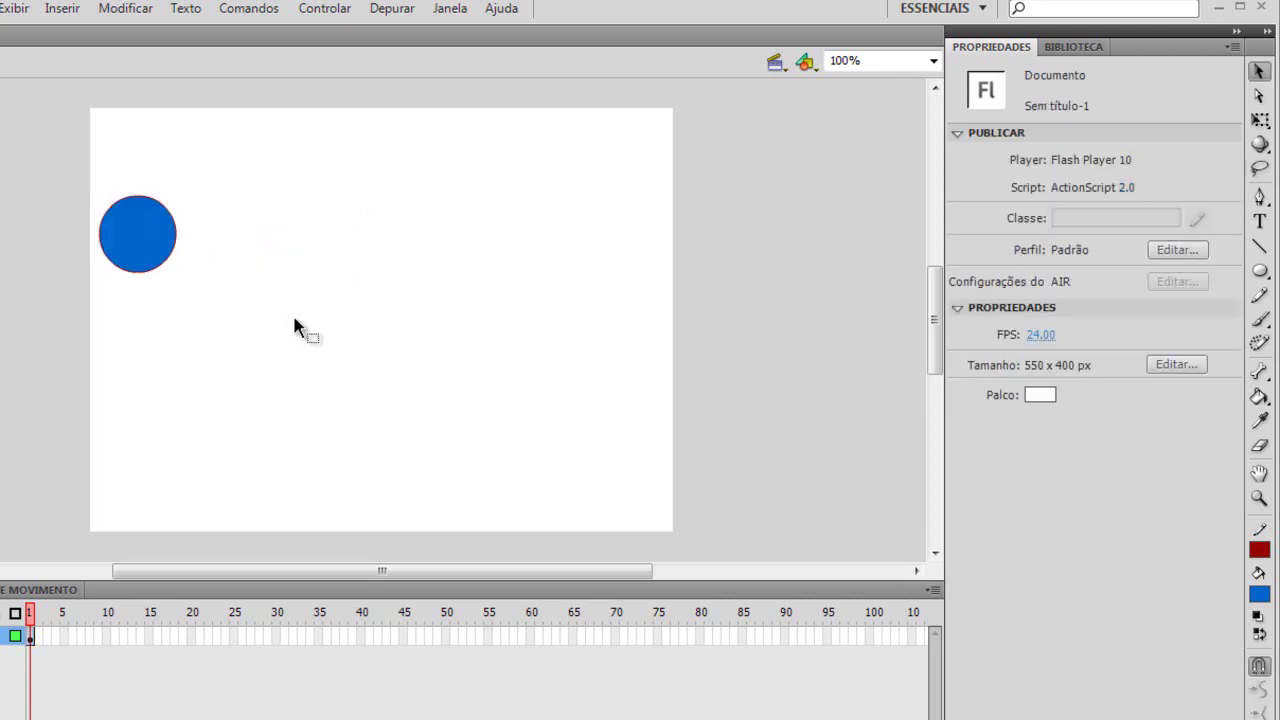
- Practice selecting the whole circle, both with a selection rectangle and through its keyframe at frame 1, clearing the selection in between
{"action": "left_click_drag", "start_coordinate": [280, 316], "coordinate": [77, 217]}
{"action": "left_click", "coordinate": [33, 636]}
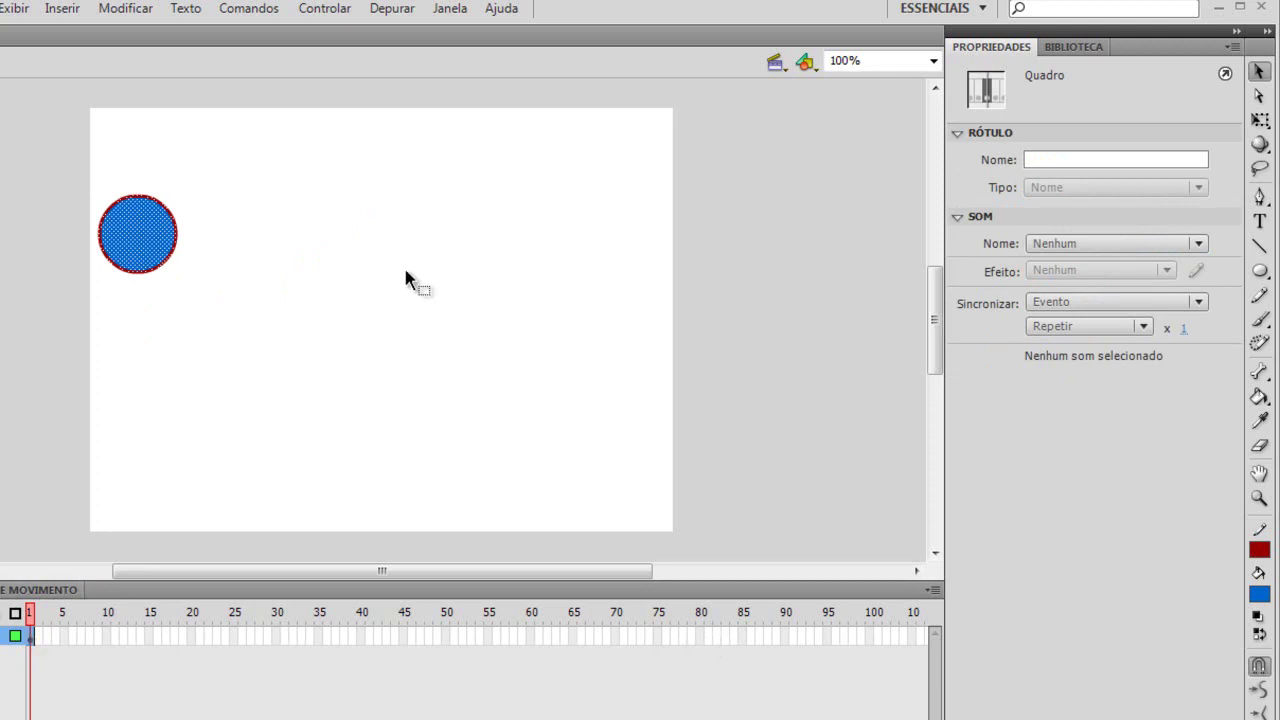
{"action": "left_click", "coordinate": [358, 275]}
{"action": "left_click_drag", "start_coordinate": [413, 324], "coordinate": [43, 163]}
{"action": "left_click", "coordinate": [362, 297]}
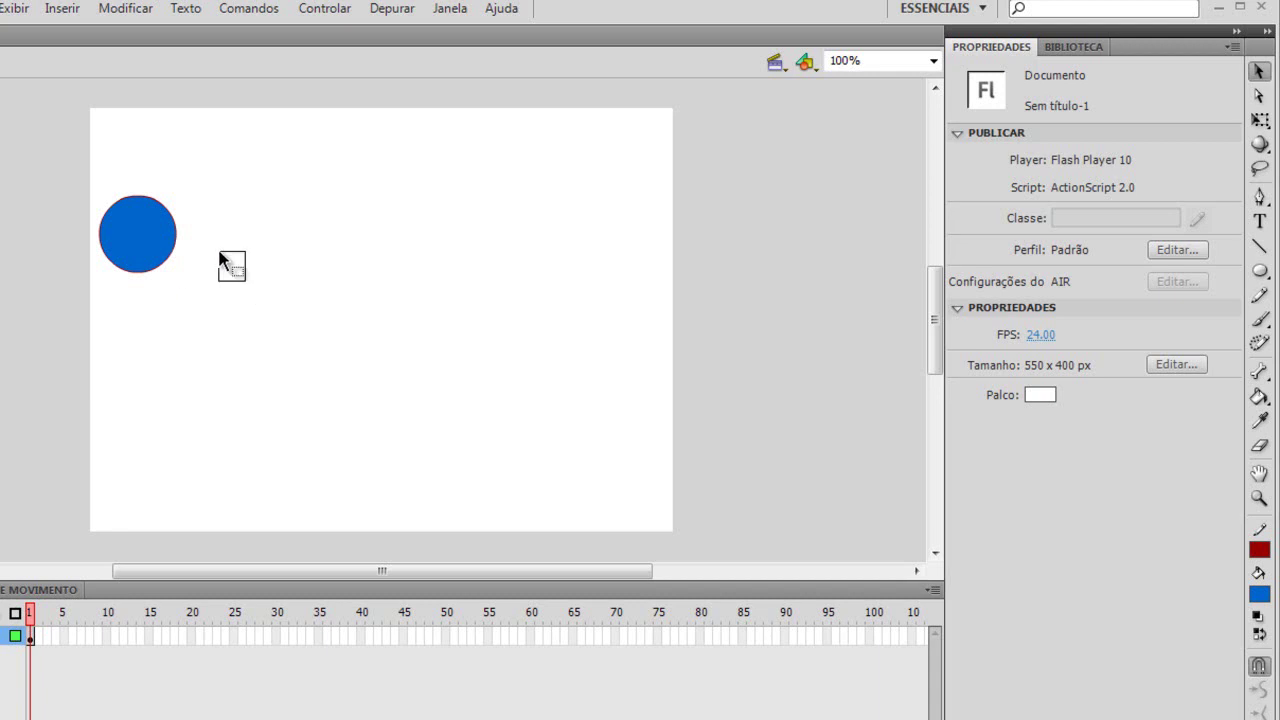
{"action": "left_click_drag", "start_coordinate": [246, 283], "coordinate": [90, 150]}
{"action": "left_click", "coordinate": [252, 310]}
- Select the whole circle and move it against the stage's left edge, to about X 0, Y 41
{"action": "left_click_drag", "start_coordinate": [250, 325], "coordinate": [10, 122]}
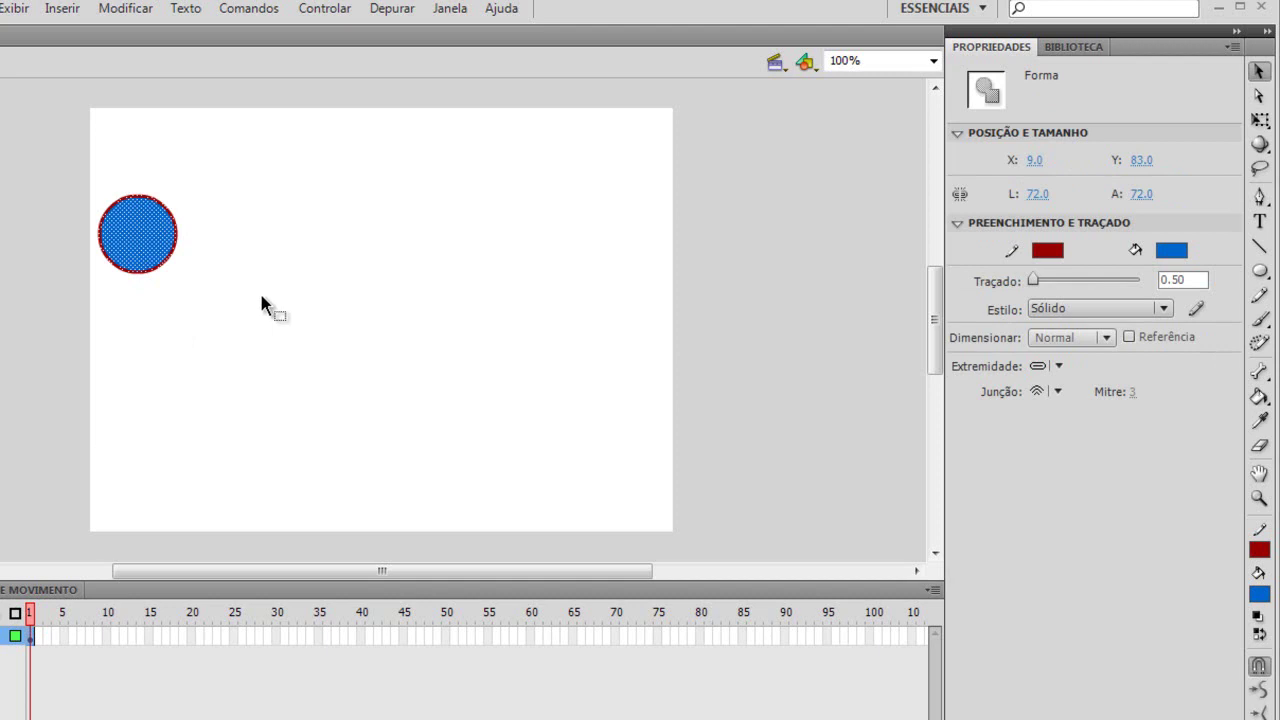
{"action": "left_click_drag", "start_coordinate": [191, 331], "coordinate": [128, 190]}
{"action": "left_click", "coordinate": [320, 270]}
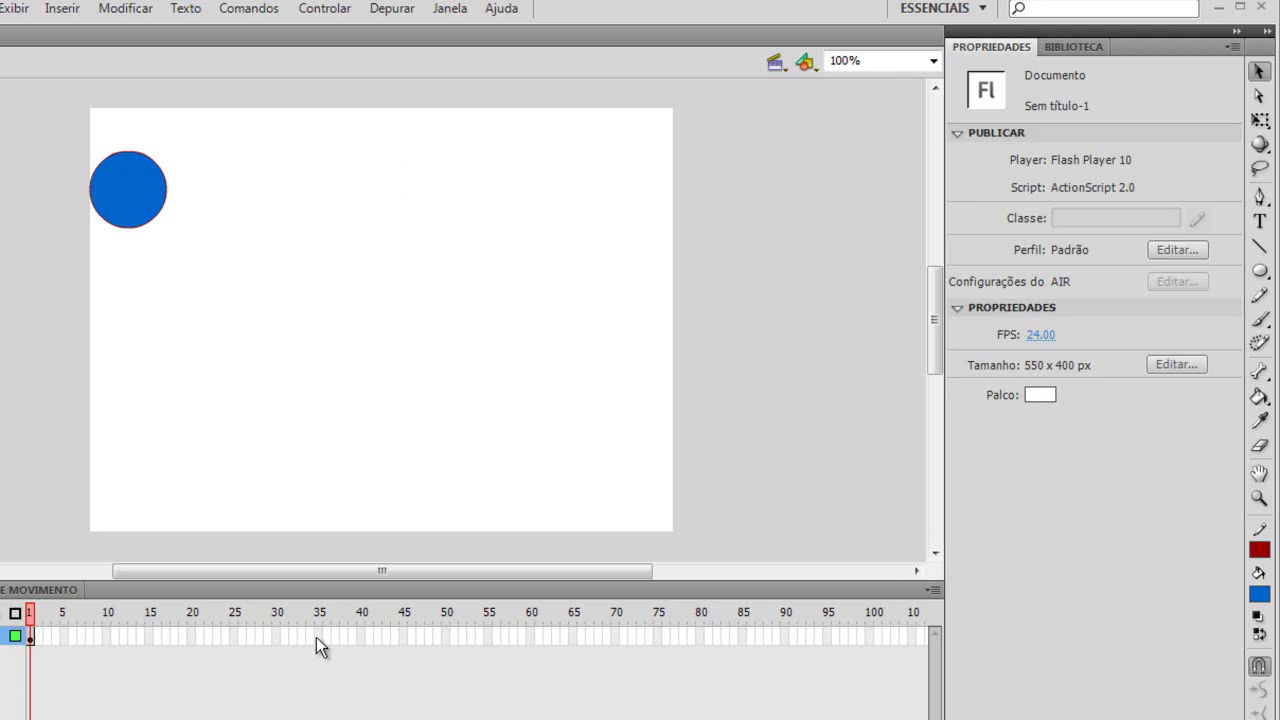
- Try moving the circle's keyframe from frame 1 to frame 35 in the timeline
{"action": "left_click", "coordinate": [31, 636]}
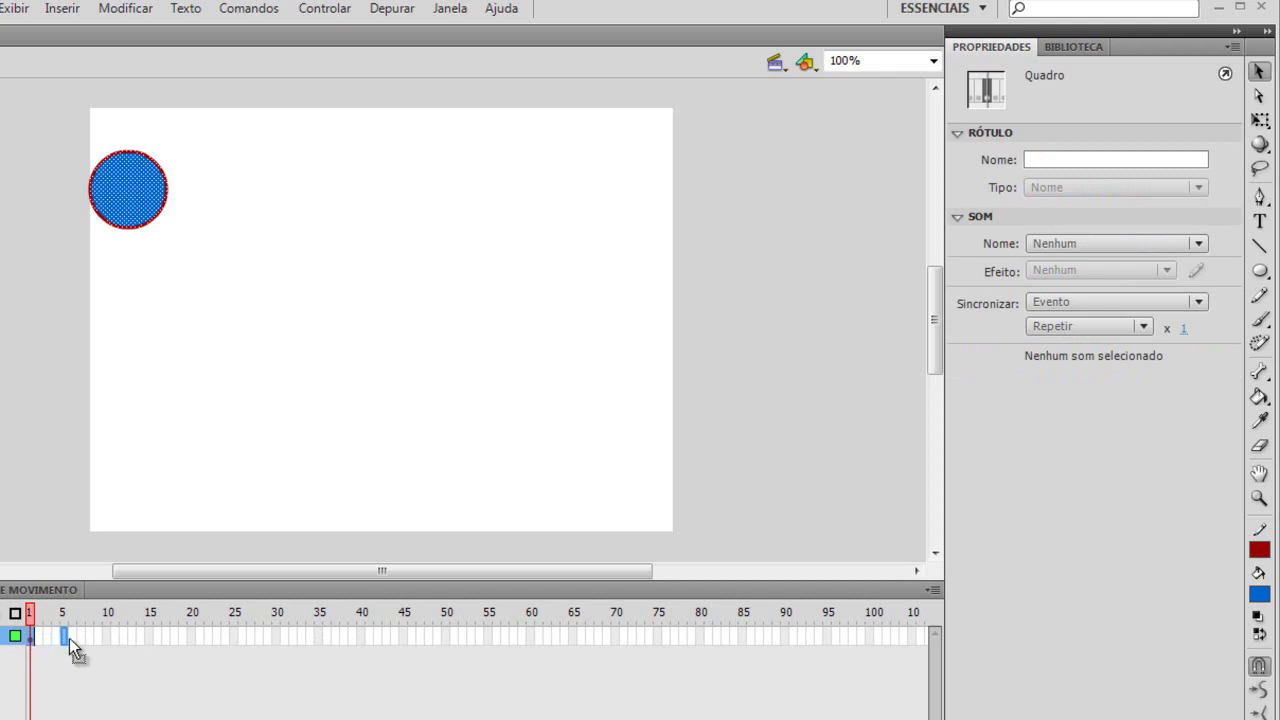
{"action": "key", "text": "F5"}
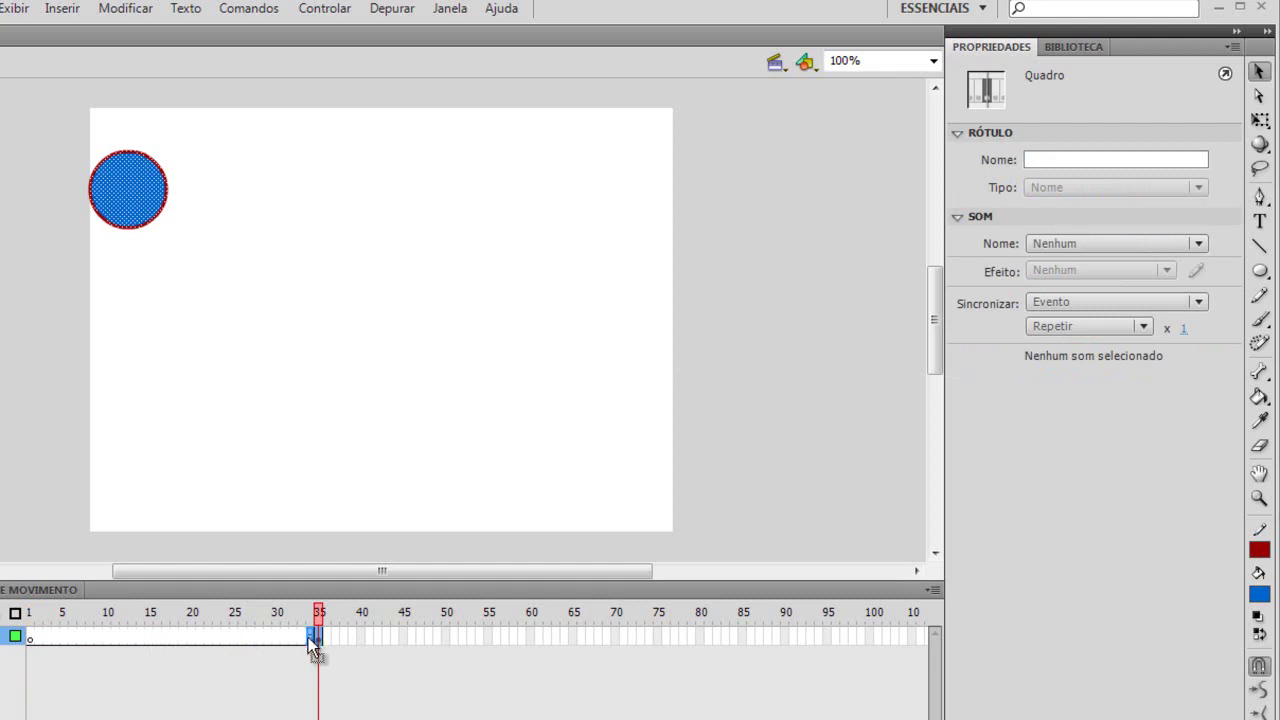
{"action": "left_click", "coordinate": [30, 640]}
{"action": "left_click", "coordinate": [240, 712]}
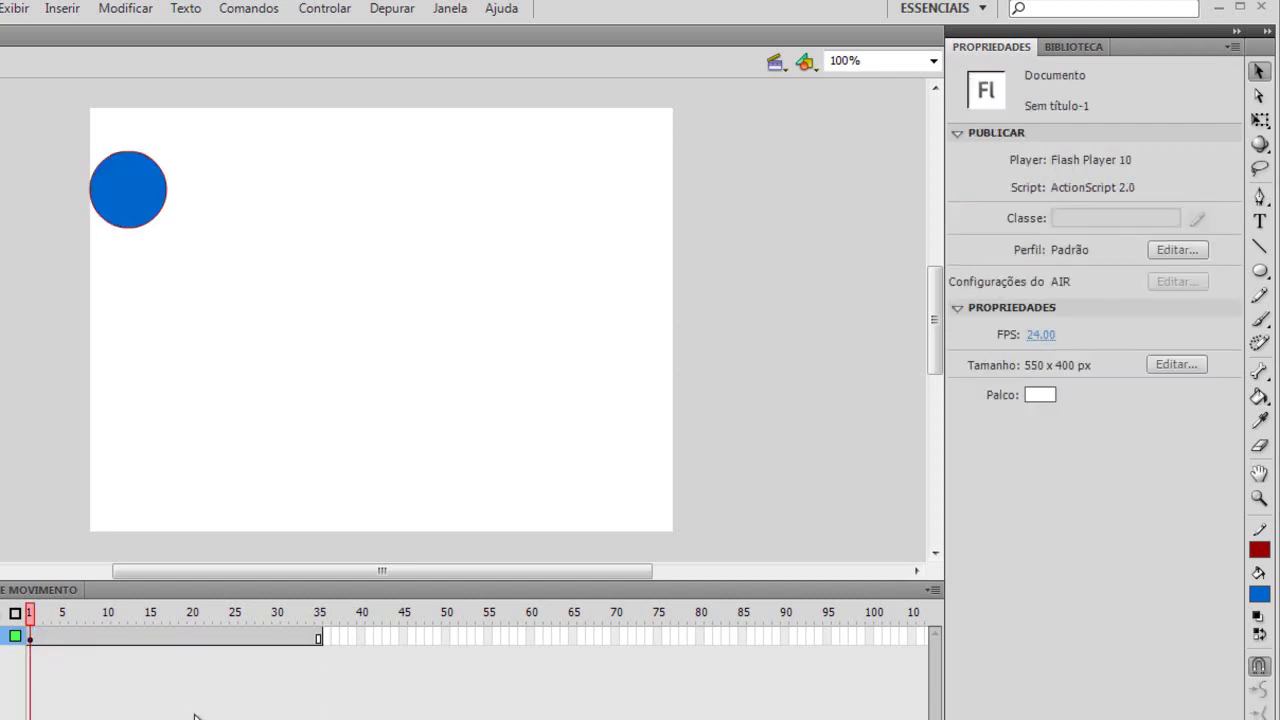
{"action": "left_click", "coordinate": [32, 638]}
{"action": "key", "text": "Return"}
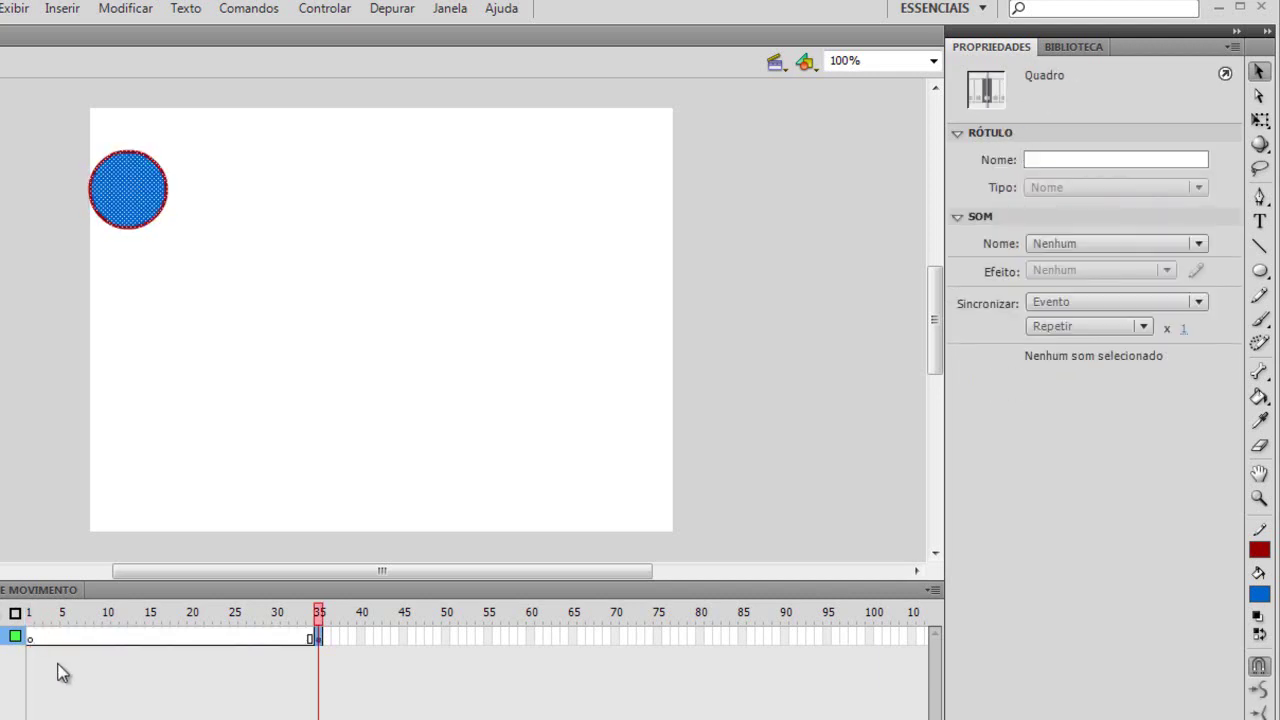
- Compare frame 1 with frame 35 and undo the keyframe move
{"action": "left_click", "coordinate": [30, 642]}
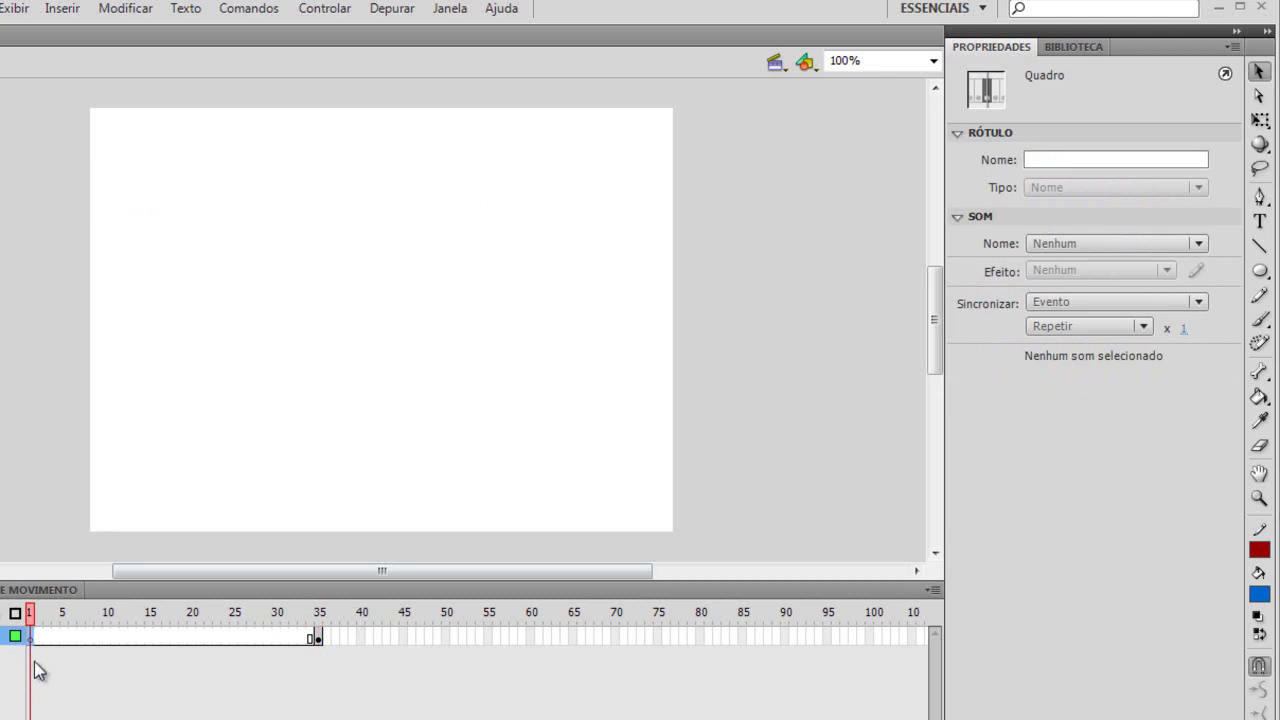
{"action": "left_click", "coordinate": [319, 638]}
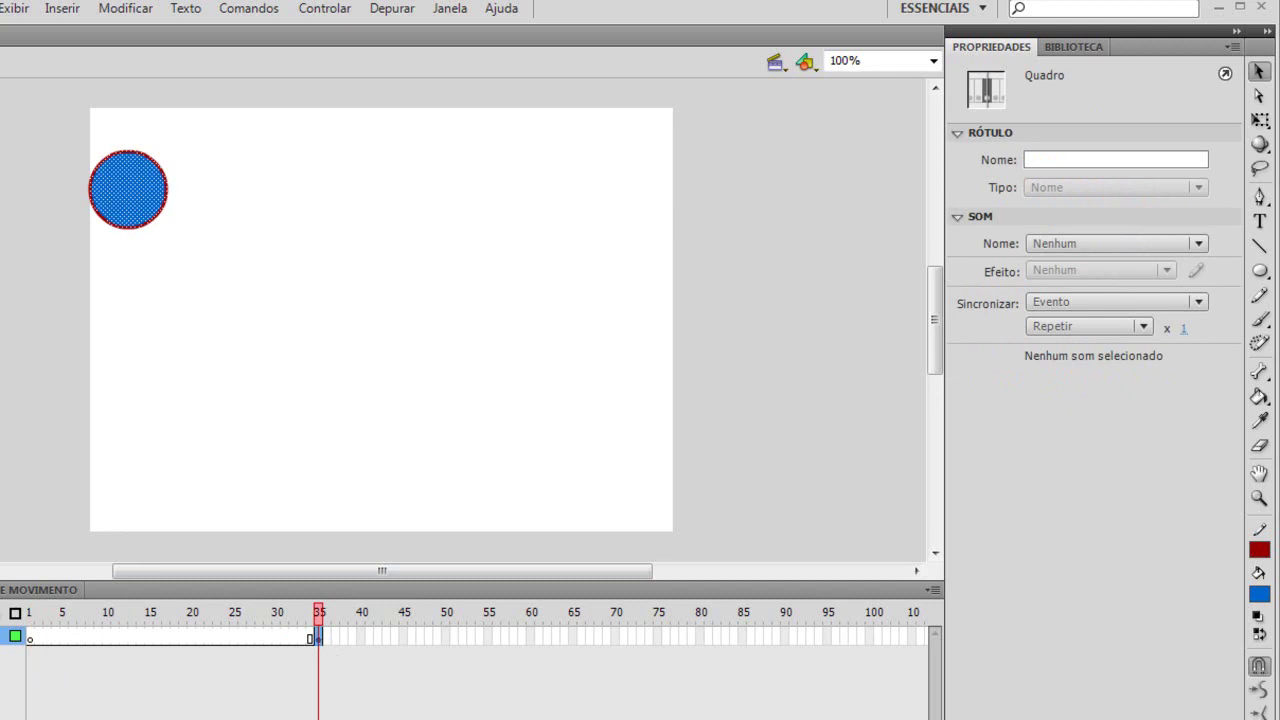
{"action": "left_click_drag", "start_coordinate": [327, 619], "coordinate": [246, 614]}
{"action": "key", "text": "shift+comma"}
{"action": "key", "text": "shift+period"}
{"action": "key", "text": "ctrl+z"}
{"action": "key", "text": "ctrl+z"}
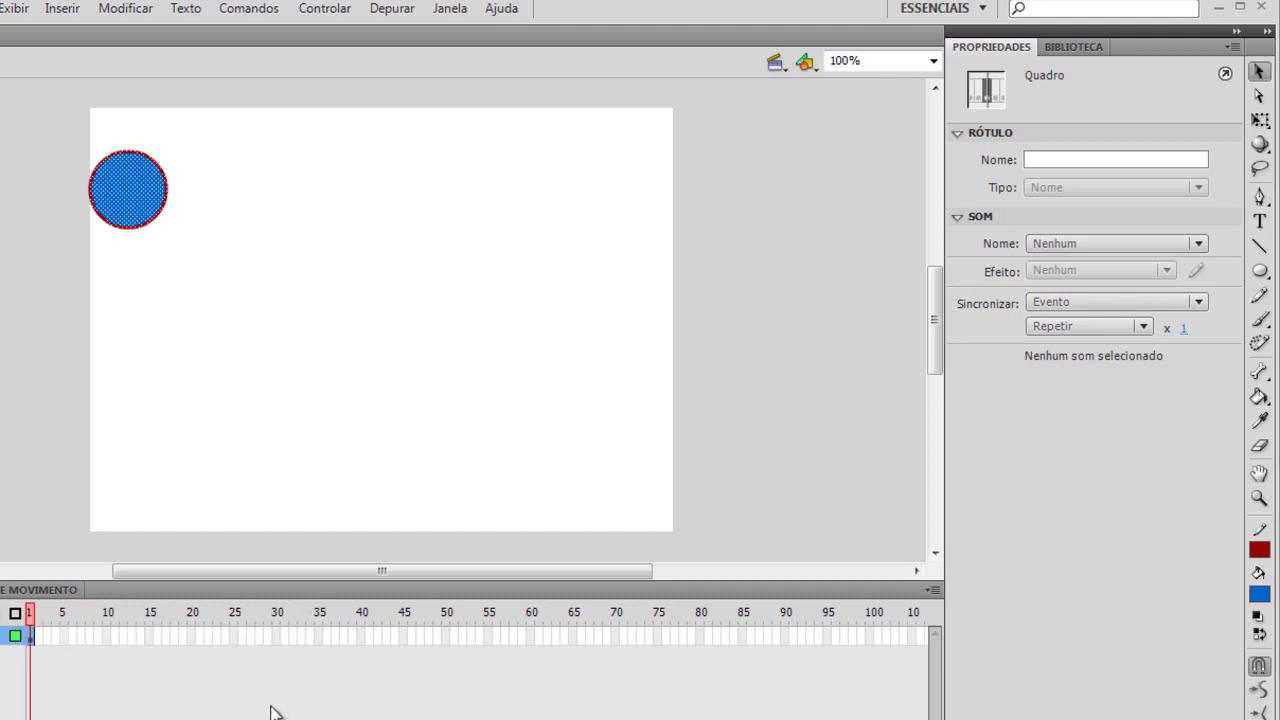
- Insert a regular frame at frame 35 of the circle's layer
{"action": "left_click", "coordinate": [318, 636]}
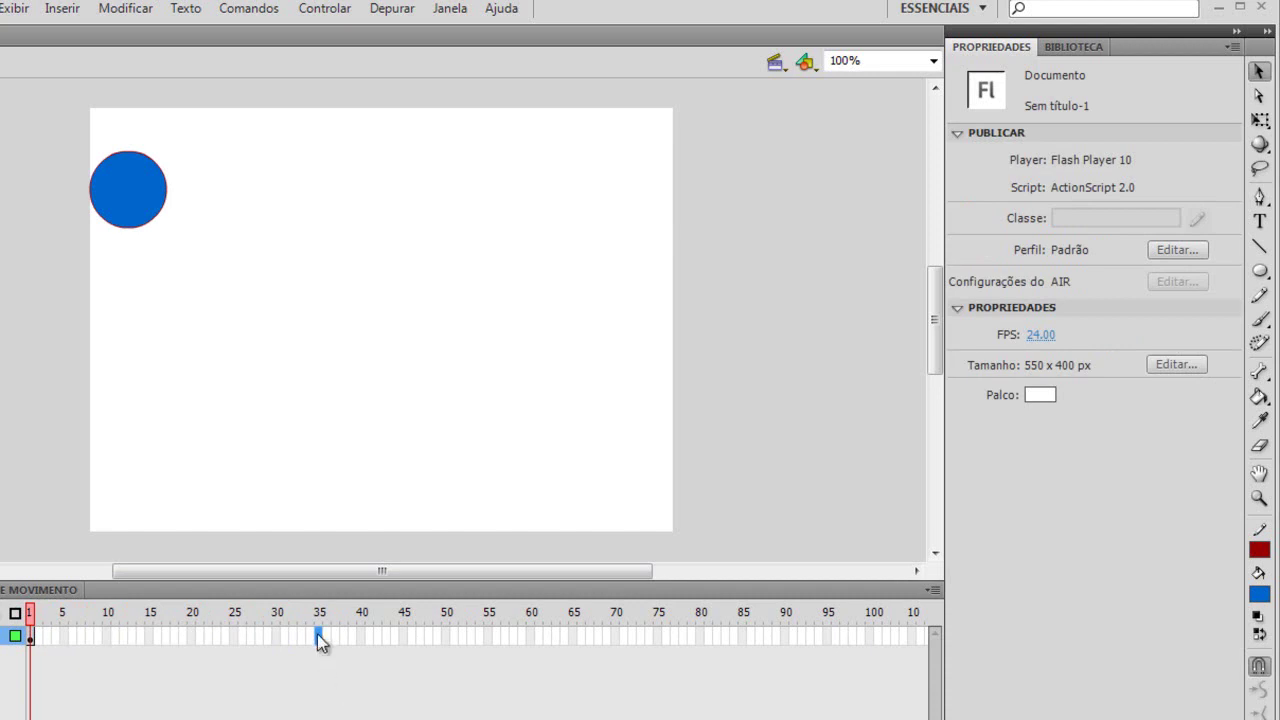
{"action": "right_click", "coordinate": [318, 635]}
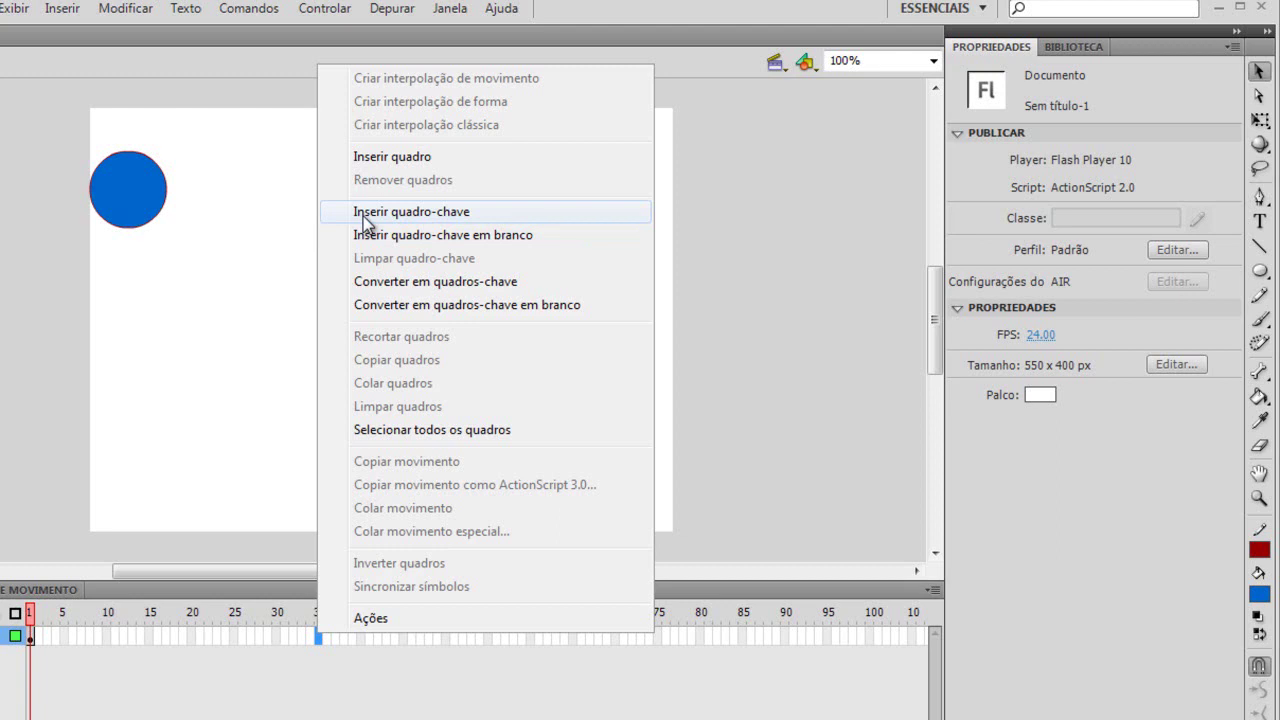
{"action": "left_click", "coordinate": [372, 157]}
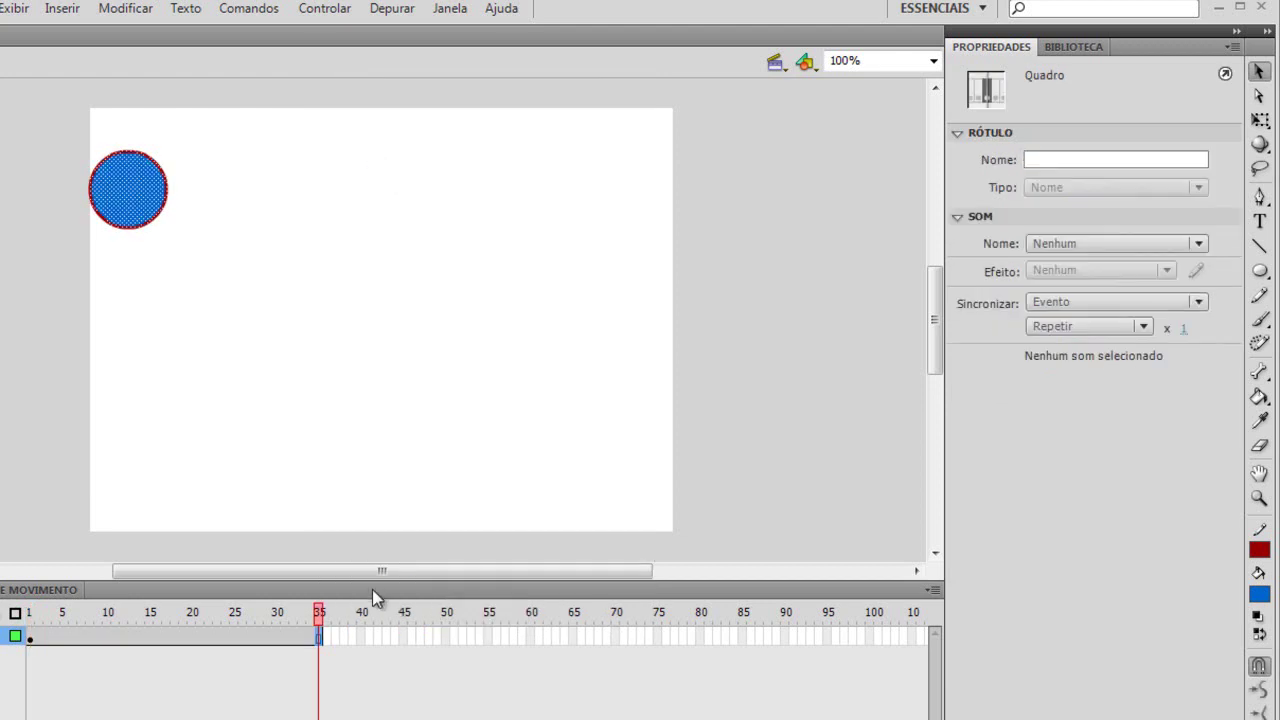
{"action": "left_click", "coordinate": [297, 648]}
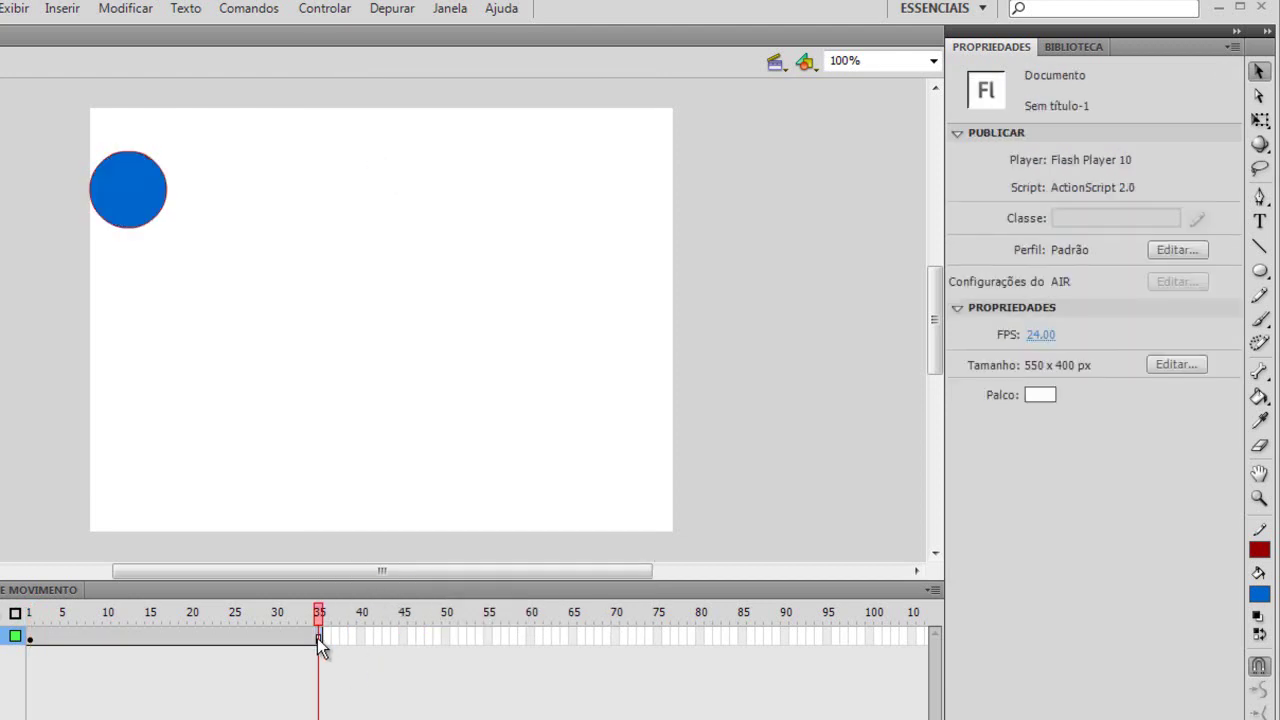
- Scrub the playhead between frames 1 and 35 to check the circle across the extended frames
{"action": "left_click", "coordinate": [318, 638]}
{"action": "left_click_drag", "start_coordinate": [322, 618], "coordinate": [30, 628]}
{"action": "left_click_drag", "start_coordinate": [266, 273], "coordinate": [33, 132]}
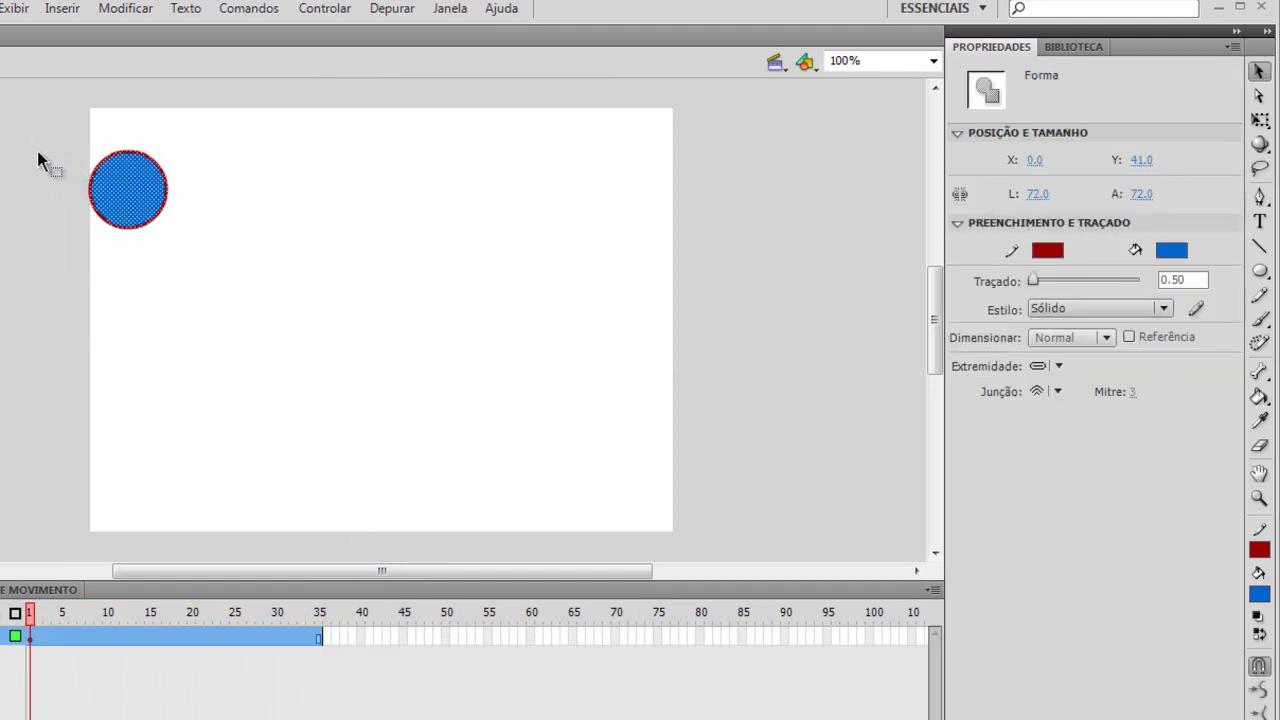
{"action": "left_click", "coordinate": [306, 694]}
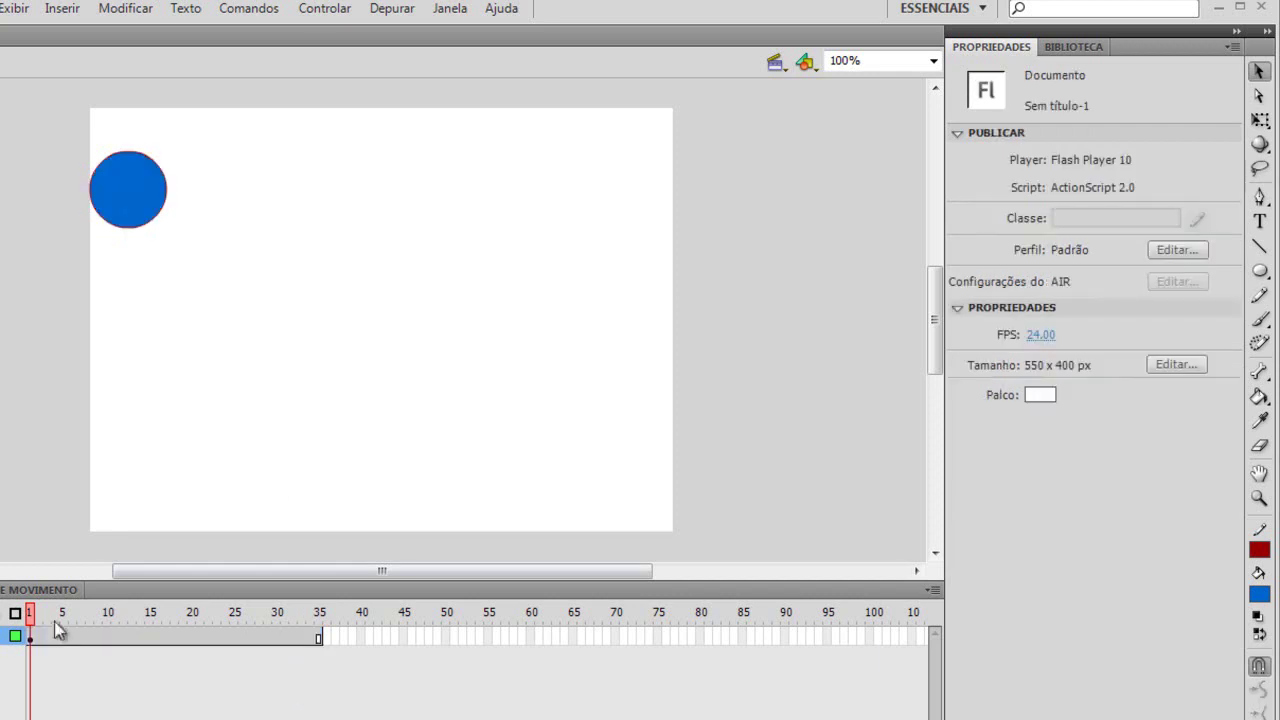
{"action": "left_click_drag", "start_coordinate": [31, 622], "coordinate": [320, 616]}
{"action": "left_click", "coordinate": [316, 634]}
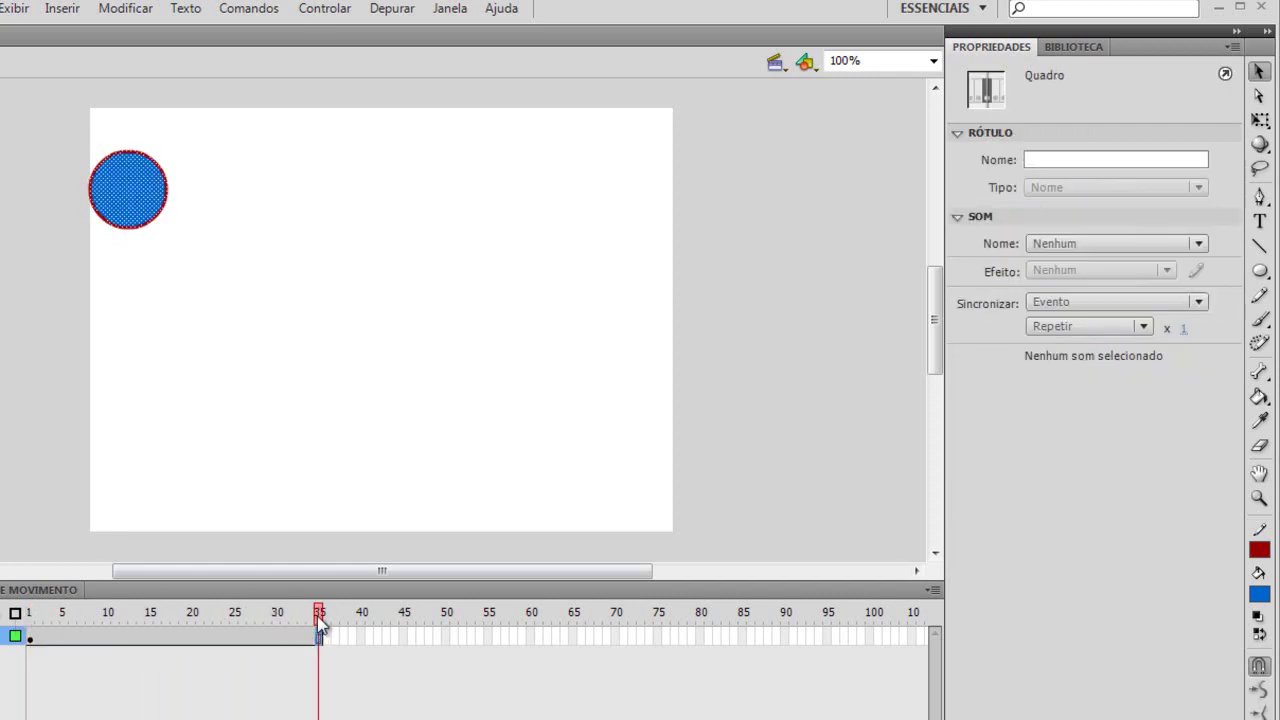
{"action": "left_click_drag", "start_coordinate": [322, 620], "coordinate": [30, 618]}
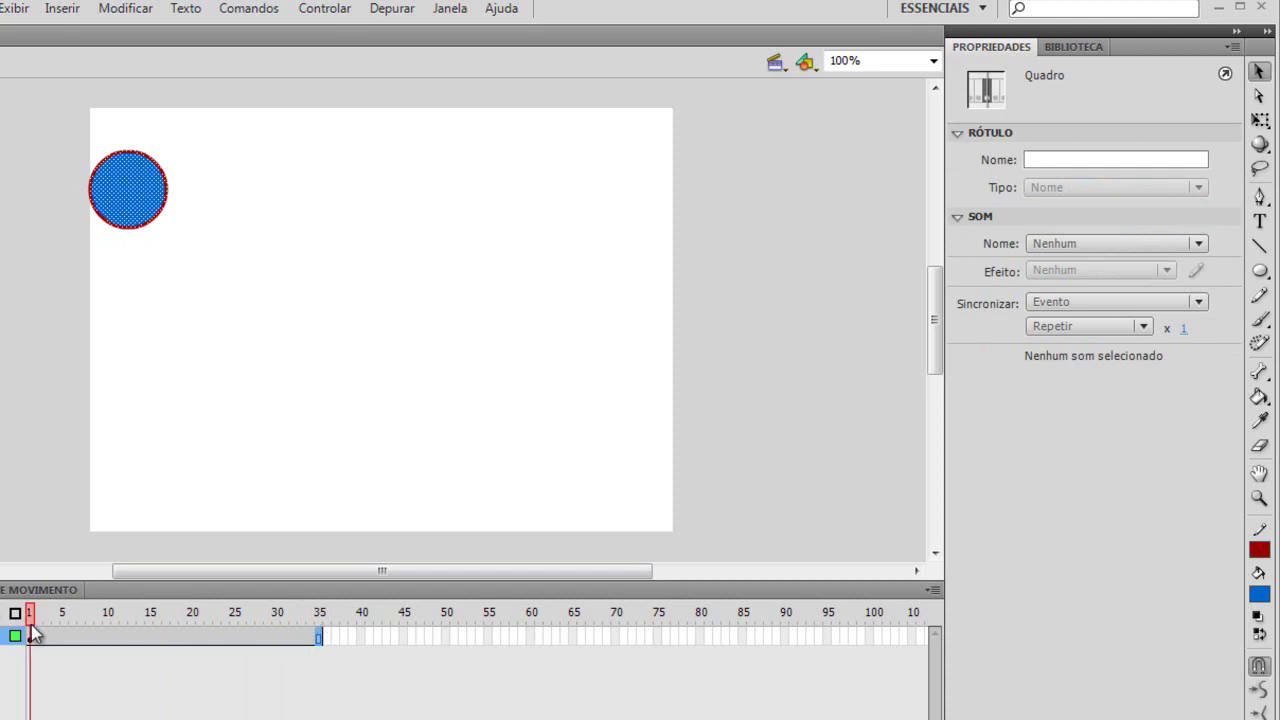
- Insert a keyframe at frame 70 of the circle's layer
{"action": "left_click", "coordinate": [617, 647]}
{"action": "left_click", "coordinate": [616, 640]}
{"action": "right_click", "coordinate": [616, 641]}
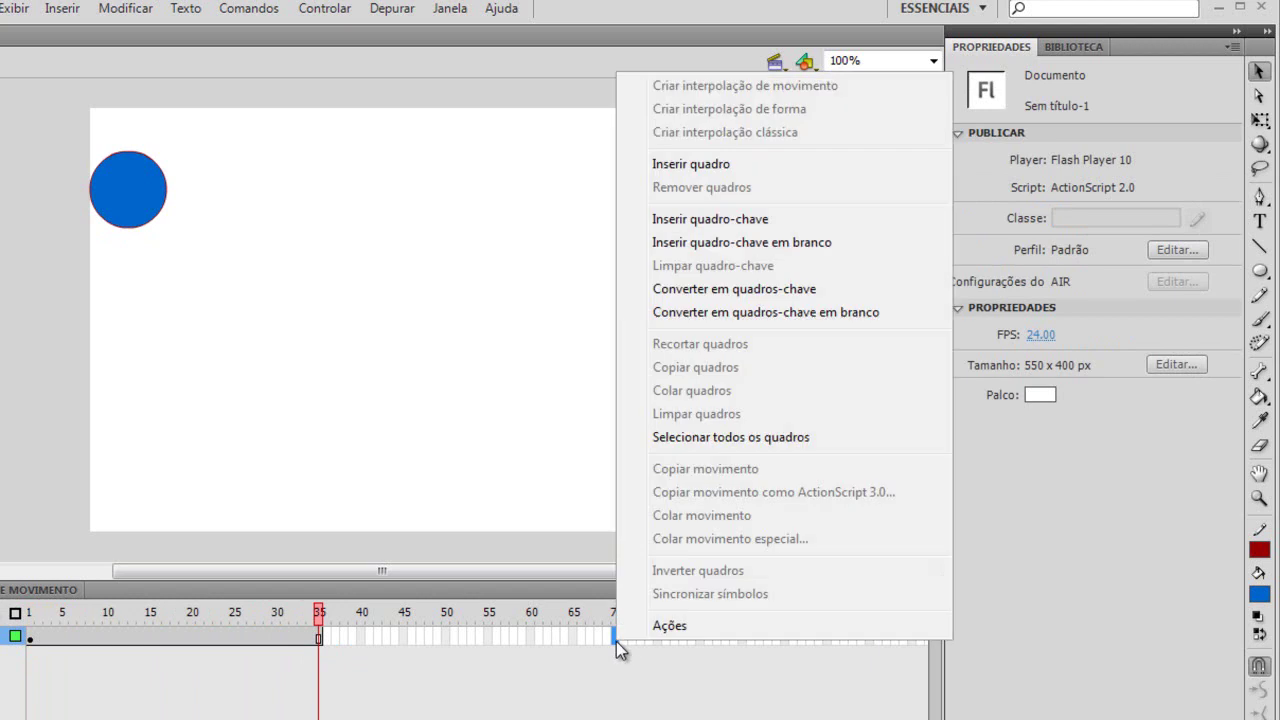
{"action": "left_click", "coordinate": [648, 219]}
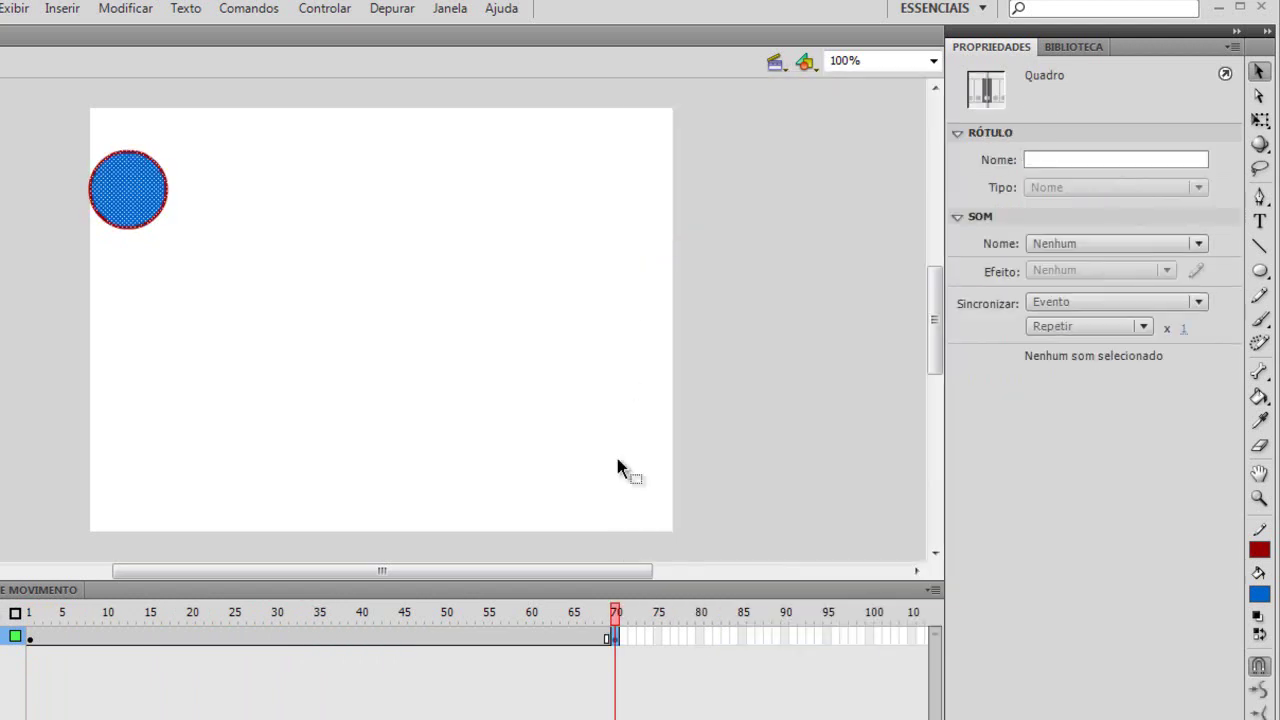
{"action": "left_click", "coordinate": [630, 668]}
- Delete the whole circle from the keyframe at frame 1 and check frame 70
{"action": "left_click", "coordinate": [616, 639]}
{"action": "left_click", "coordinate": [30, 637]}
{"action": "left_click_drag", "start_coordinate": [68, 123], "coordinate": [205, 268]}
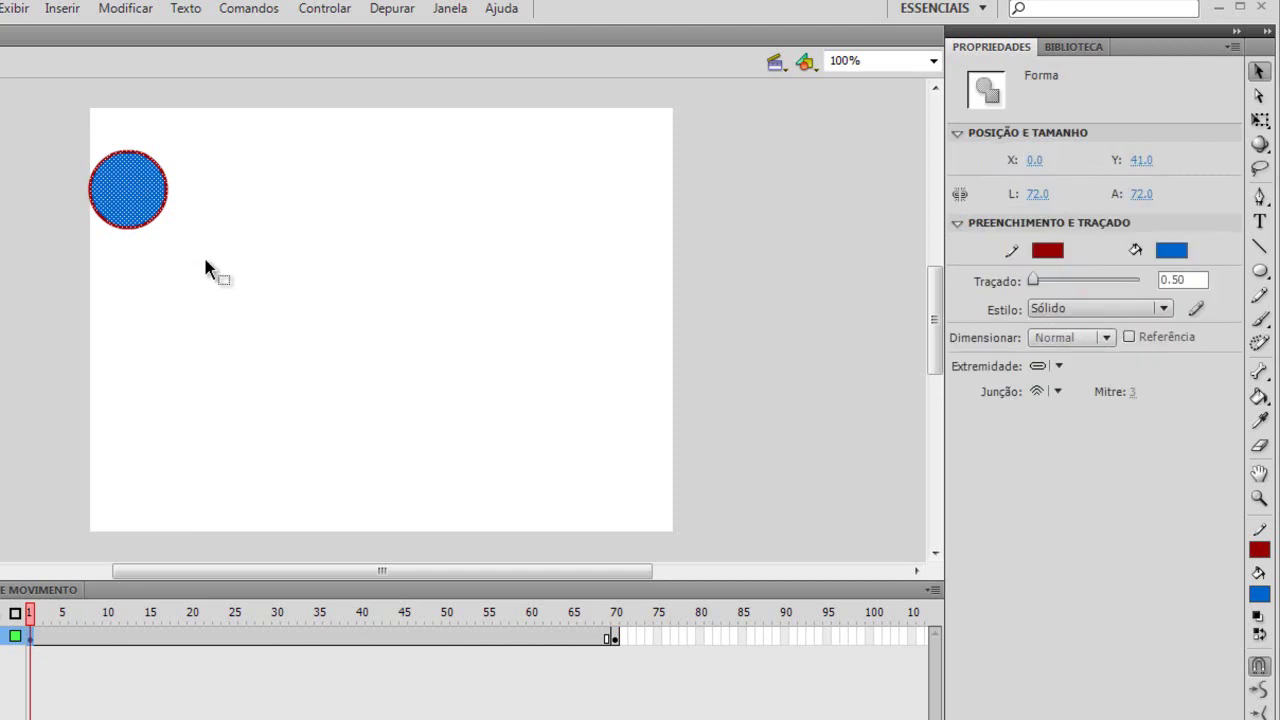
{"action": "key", "text": "Delete"}
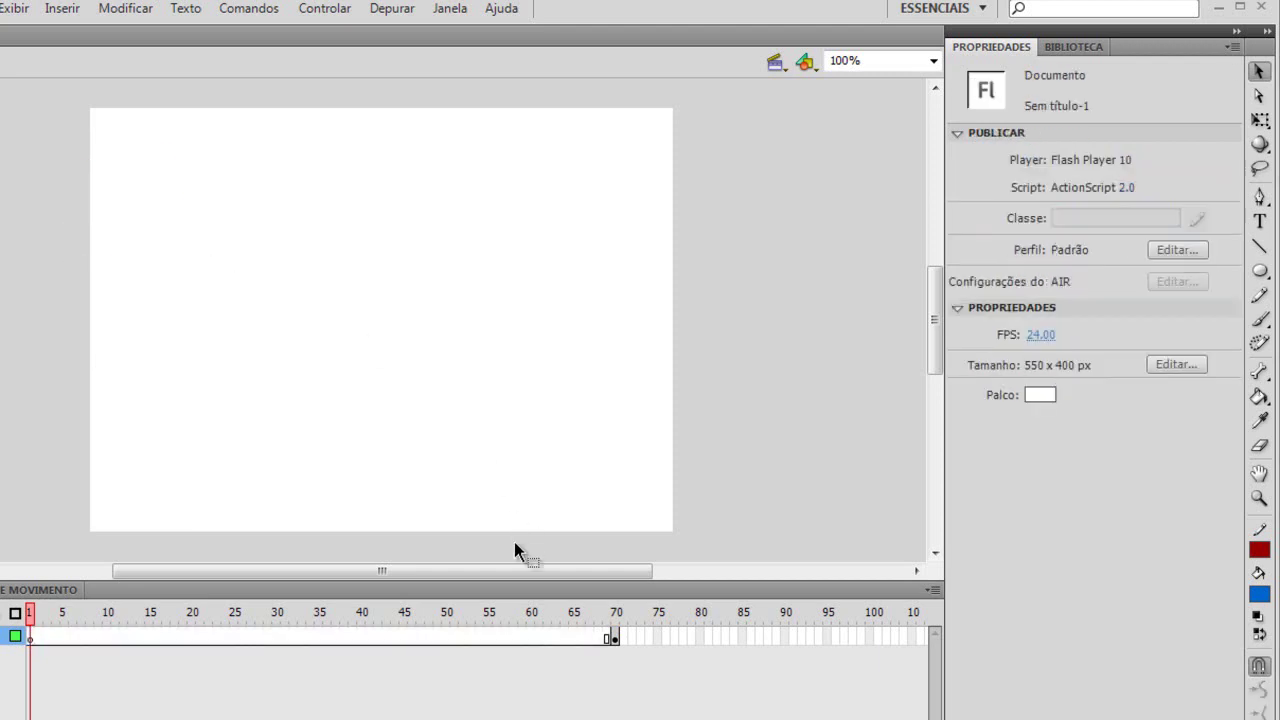
{"action": "left_click", "coordinate": [613, 637]}
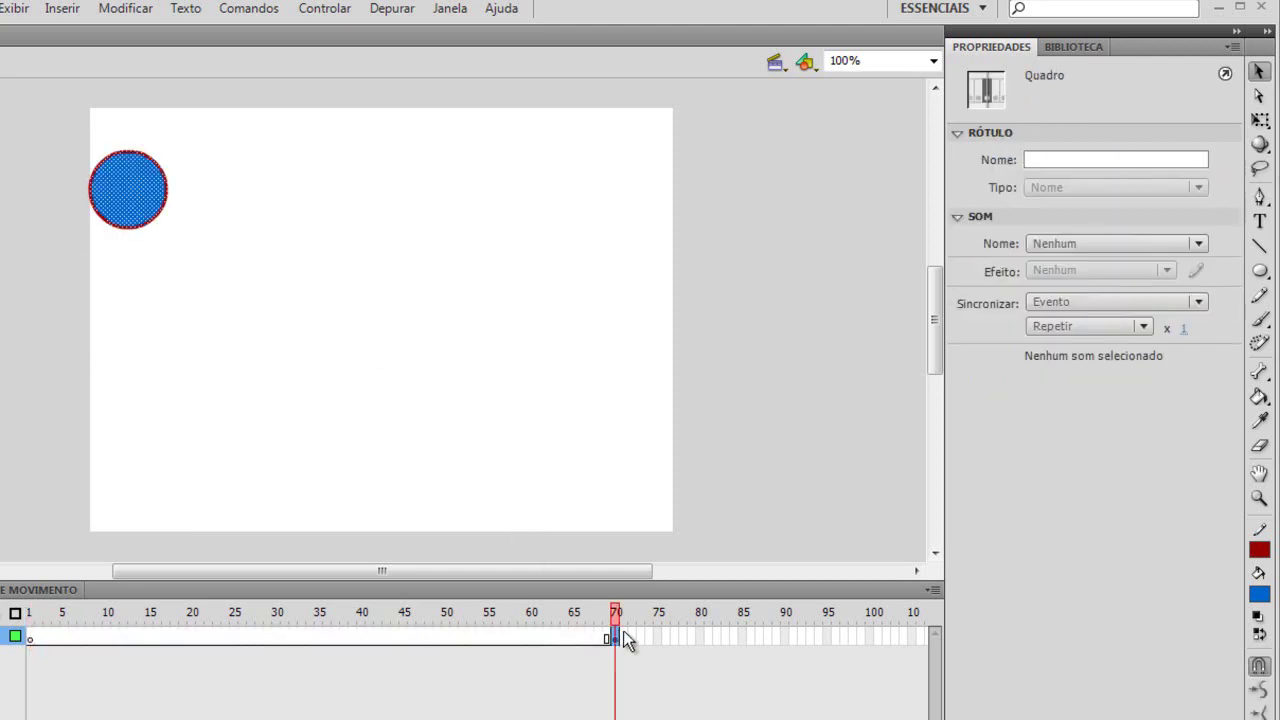
- Go back to frame 1 and restore the deleted circle at its original position
{"action": "key", "text": "shift+comma"}
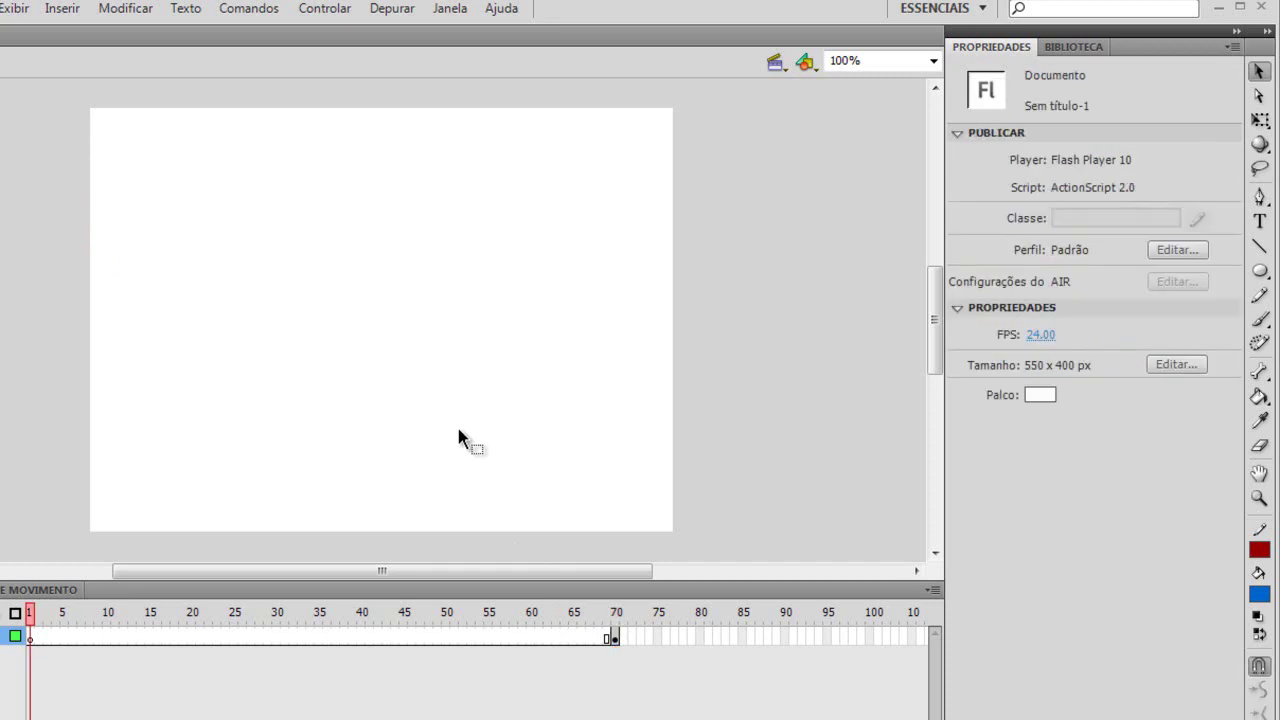
{"action": "key", "text": "ctrl+shift+v"}
{"action": "left_click", "coordinate": [380, 378]}
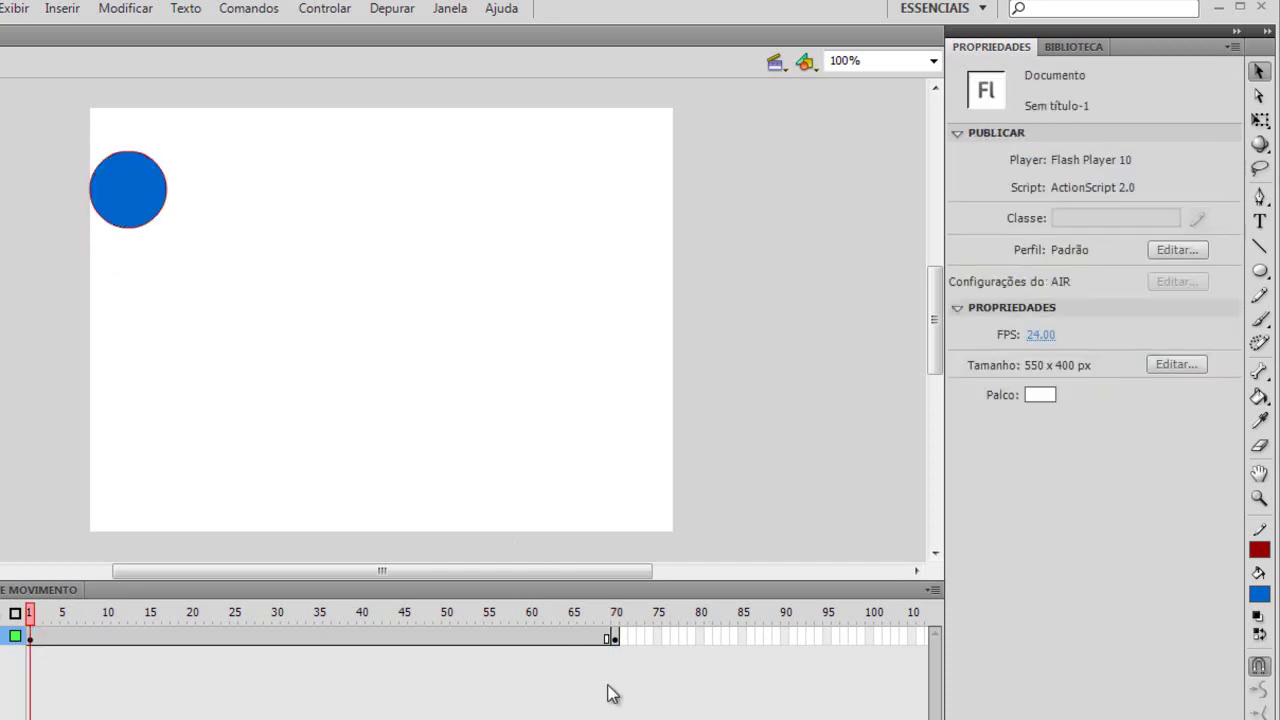
- Delete the whole circle from the keyframe at frame 70 and select that keyframe
{"action": "left_click", "coordinate": [616, 637]}
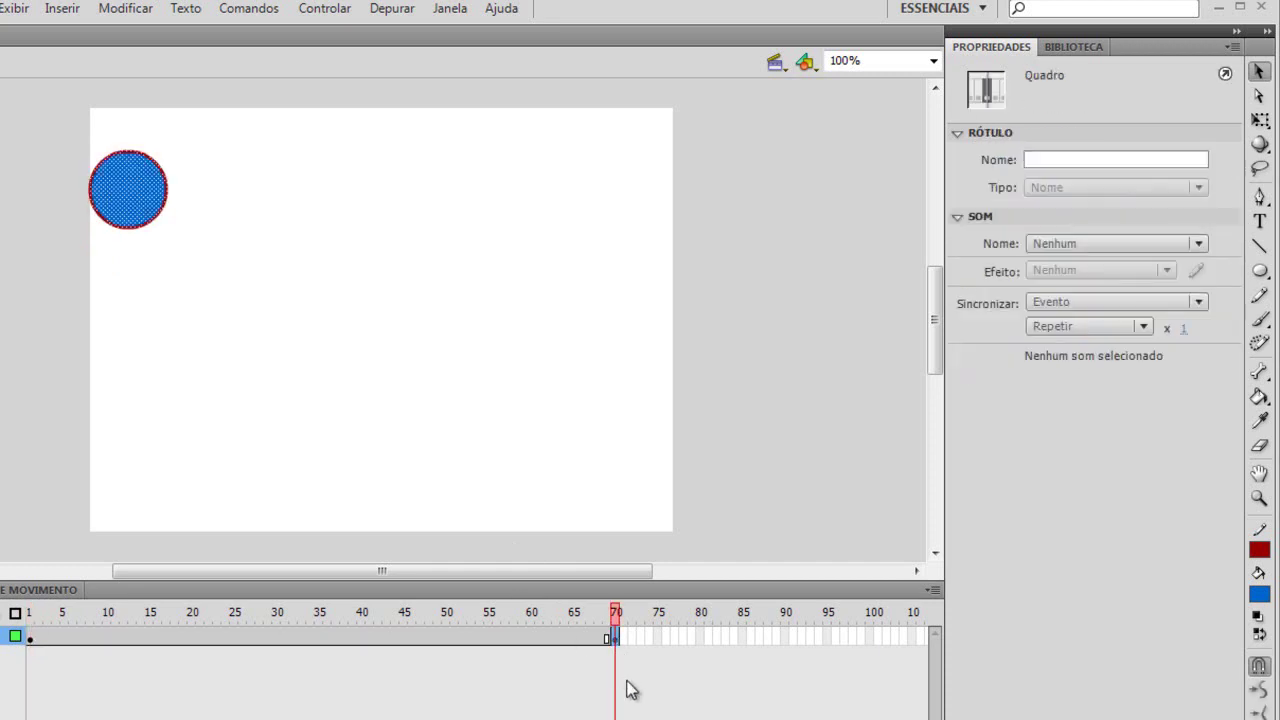
{"action": "left_click_drag", "start_coordinate": [231, 311], "coordinate": [70, 121]}
{"action": "key", "text": "Delete"}
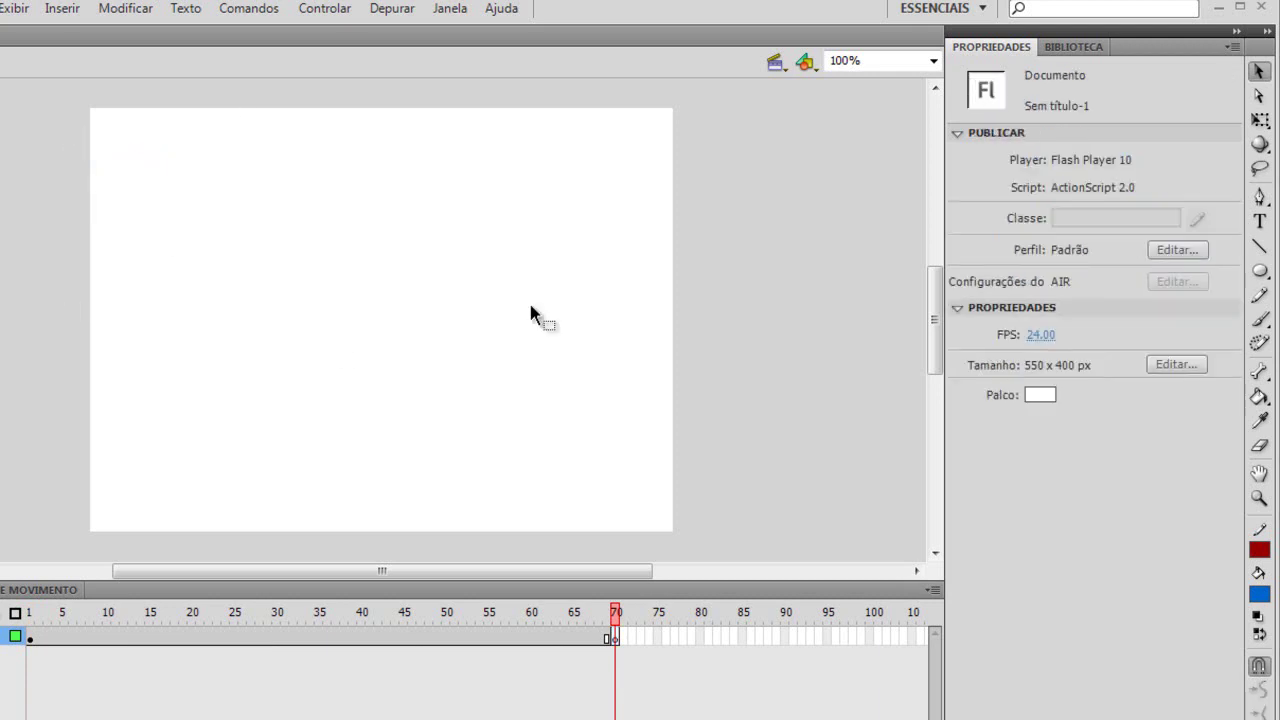
{"action": "left_click", "coordinate": [615, 638]}
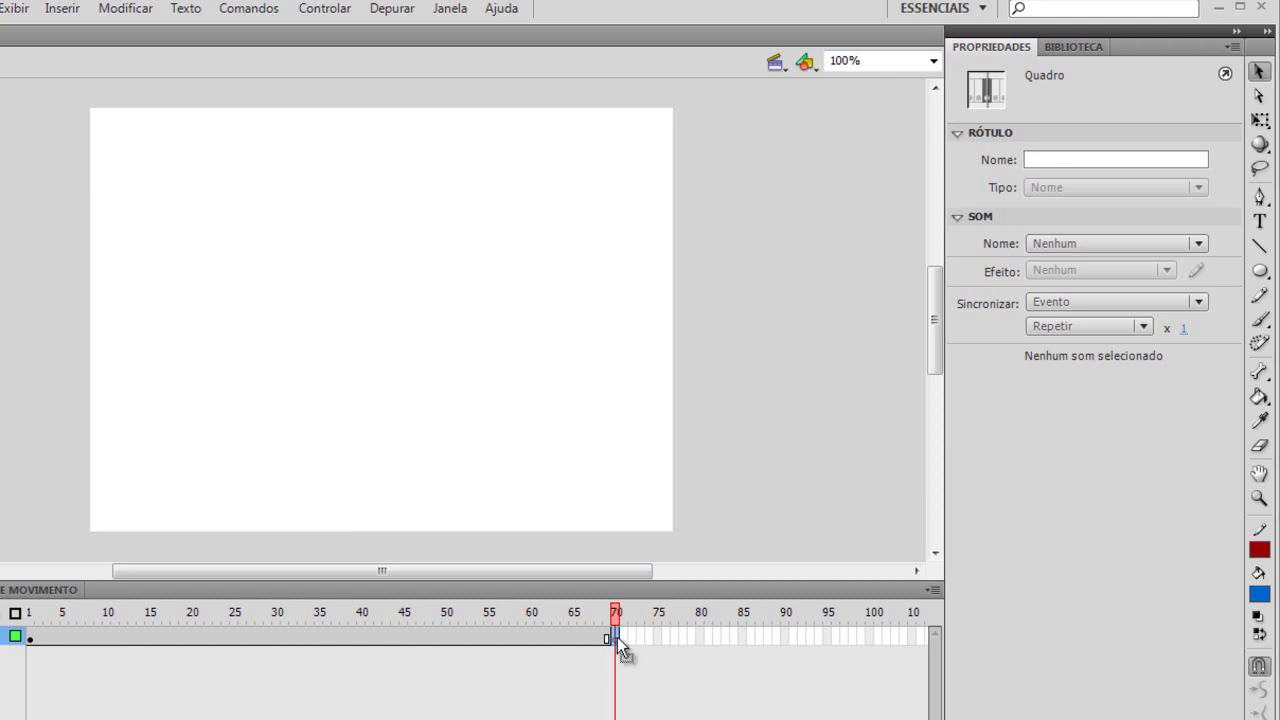
- Clear the keyframe at frame 70 of the circle's layer, then return to frame 1 and select the whole circle
{"action": "mouse_move", "coordinate": [617, 637]}
{"action": "left_mouse_down"}
{"action": "mouse_move", "coordinate": [264, 636]}
{"action": "mouse_move", "coordinate": [614, 639]}
{"action": "left_mouse_up"}
{"action": "right_click", "coordinate": [614, 639]}
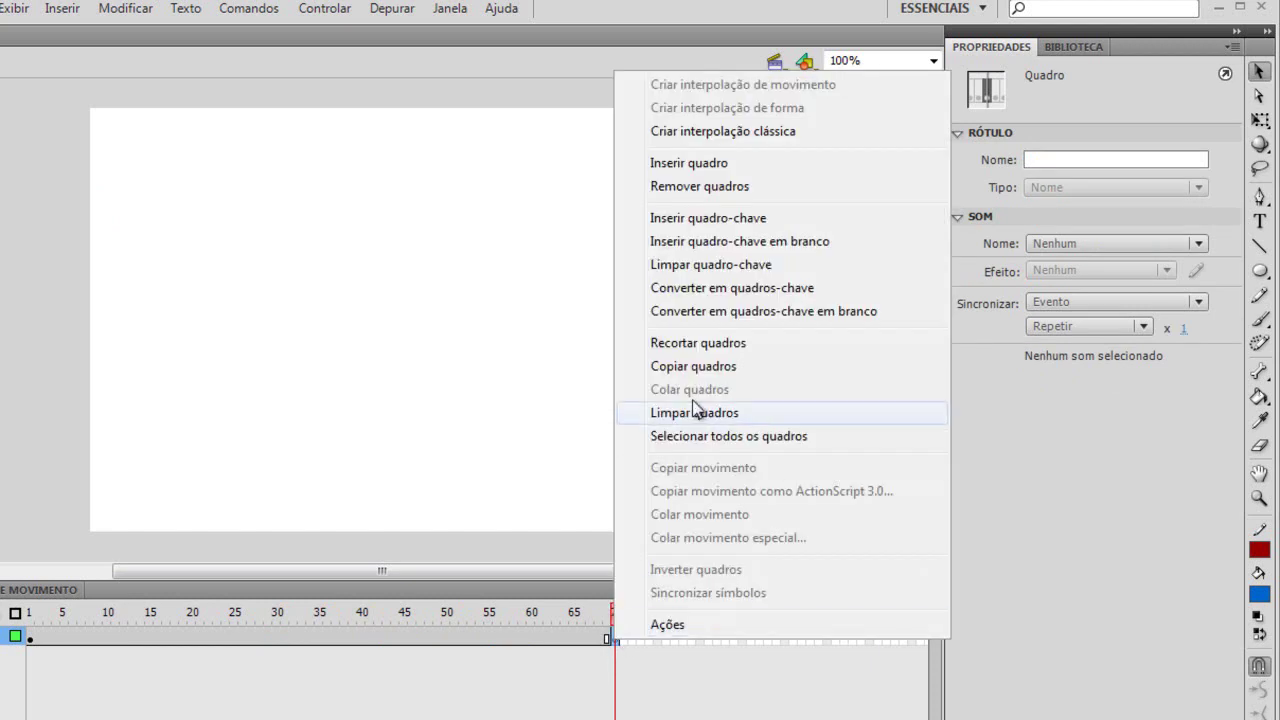
{"action": "left_click", "coordinate": [718, 268]}
{"action": "left_click", "coordinate": [635, 700]}
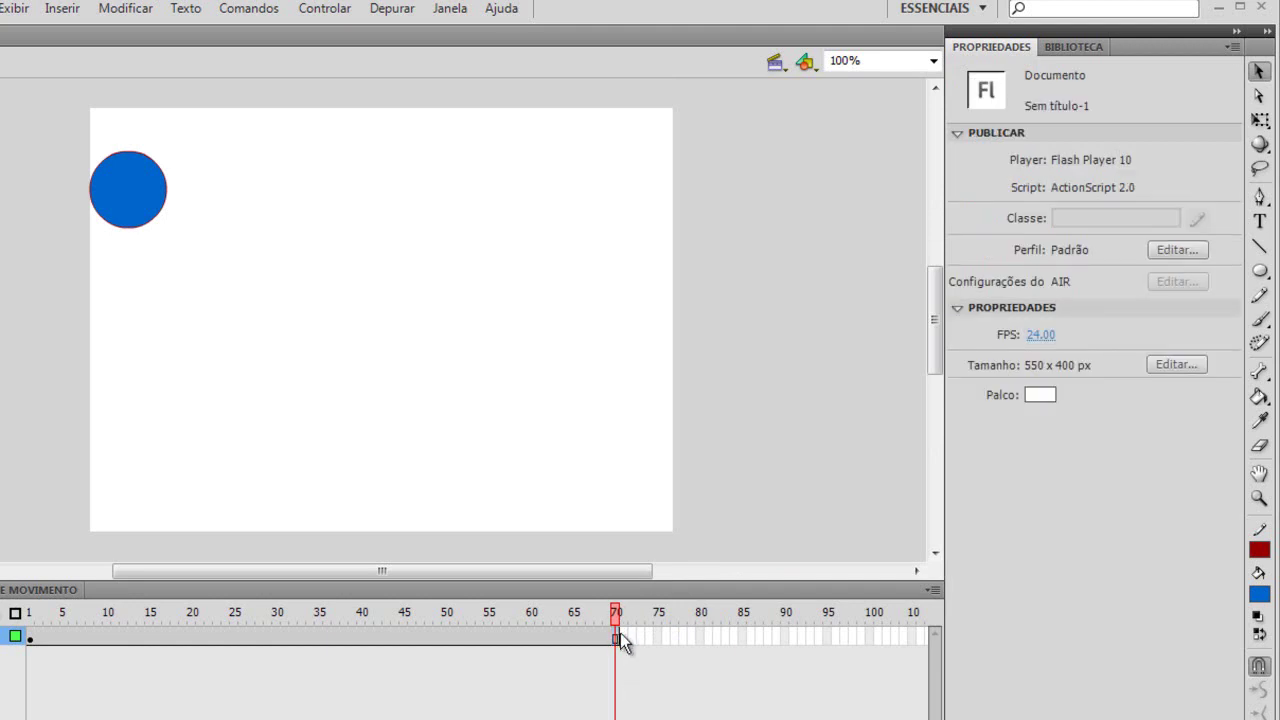
{"action": "left_click", "coordinate": [615, 634]}
{"action": "left_click_drag", "start_coordinate": [380, 620], "coordinate": [30, 614]}
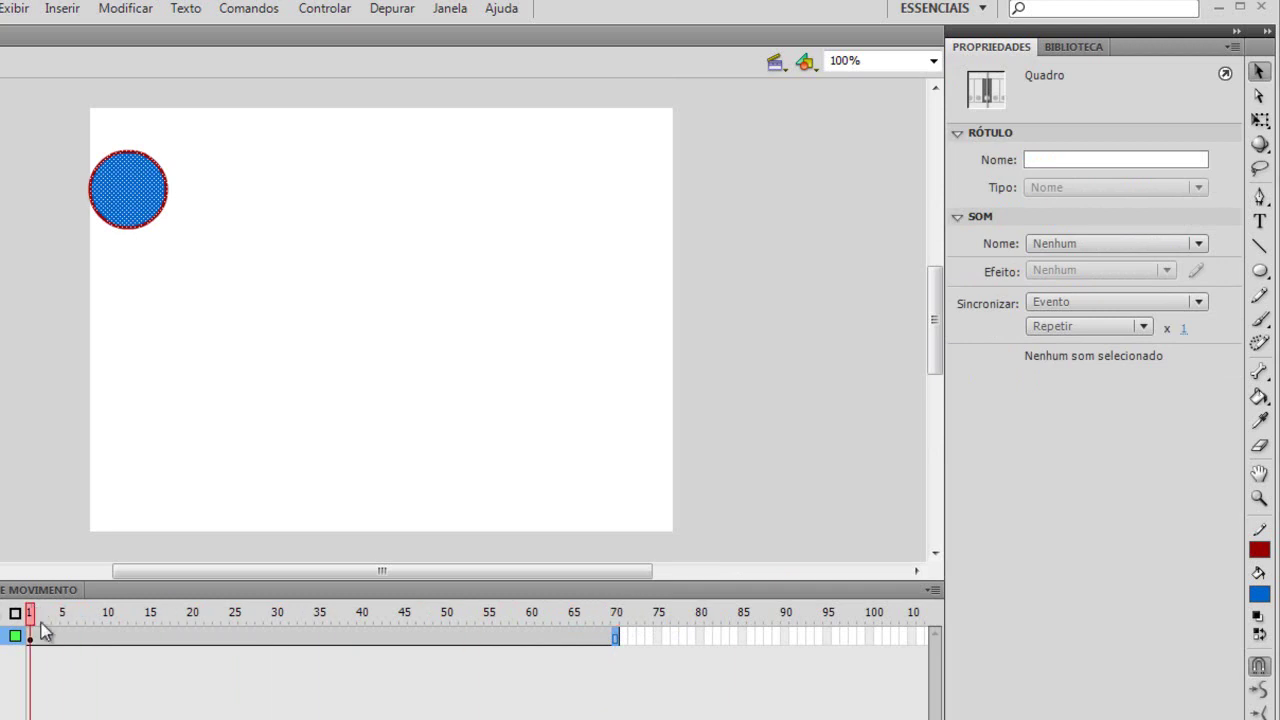
{"action": "left_click_drag", "start_coordinate": [249, 277], "coordinate": [33, 147]}
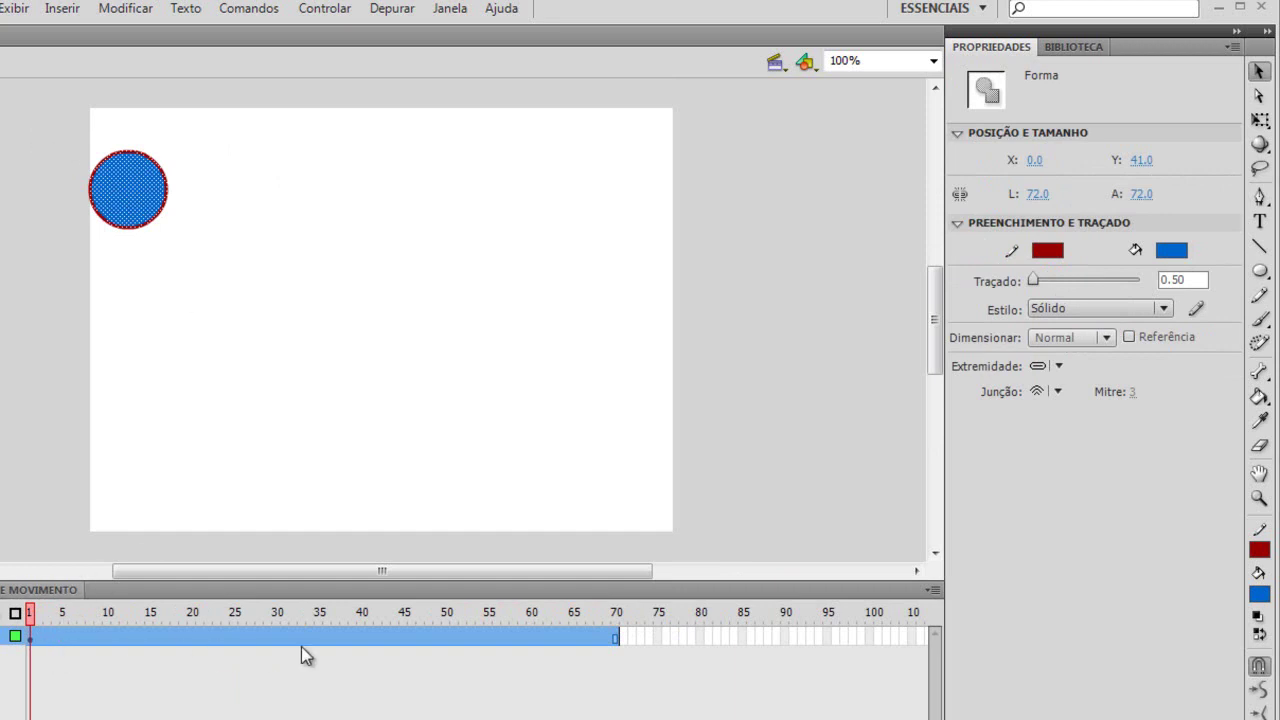
- Insert a keyframe at frame 30 of the circle's layer
{"action": "left_click", "coordinate": [616, 638]}
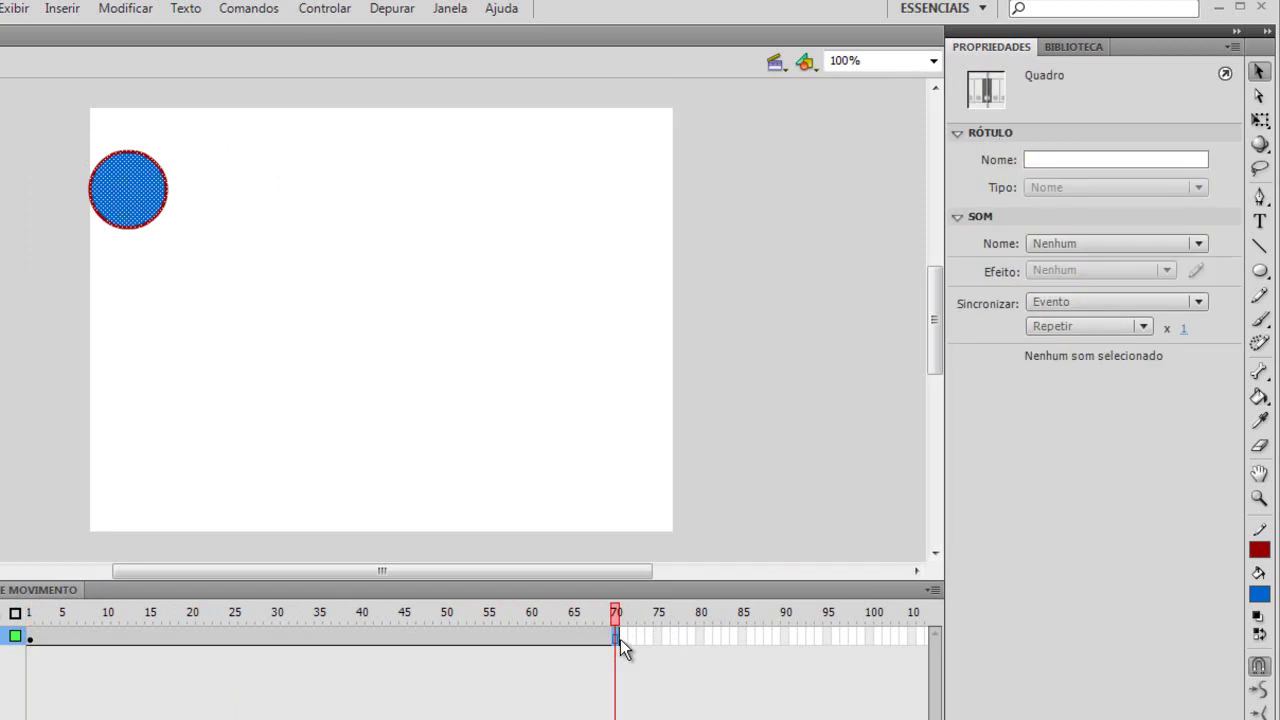
{"action": "left_click_drag", "start_coordinate": [617, 639], "coordinate": [277, 640]}
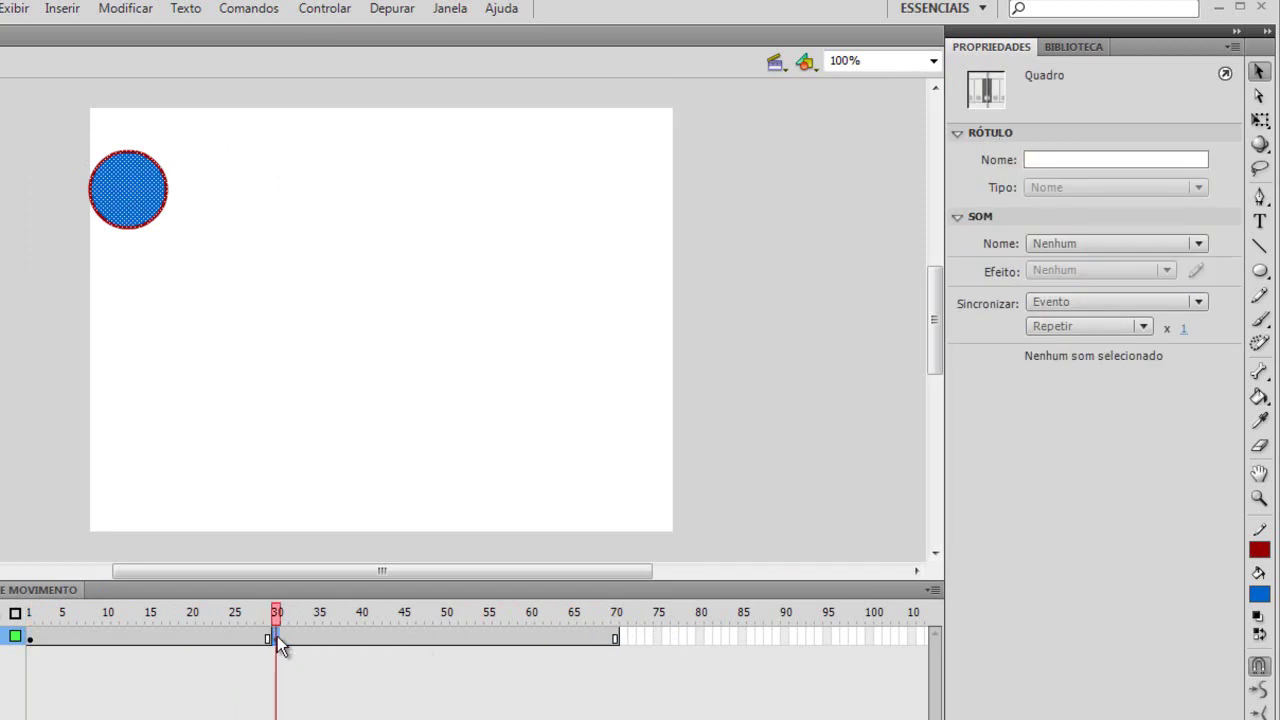
{"action": "left_click", "coordinate": [371, 706]}
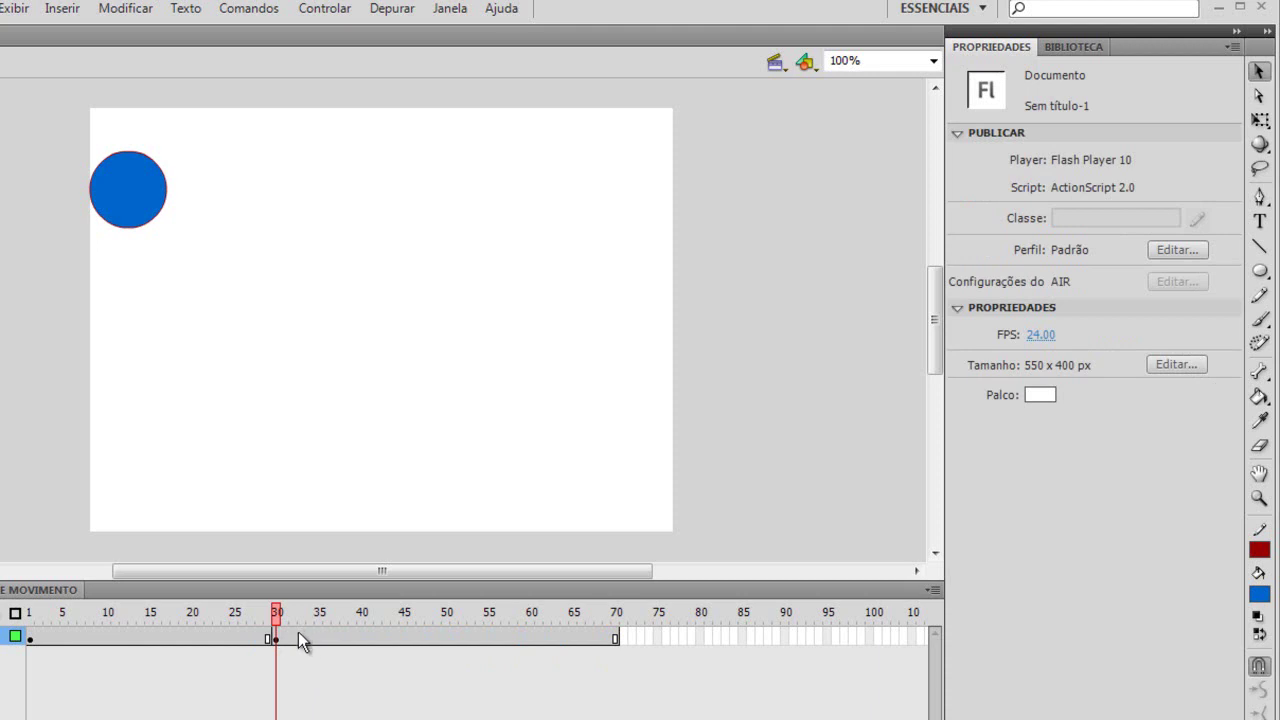
- Clear the contents of frame 30 with Limpar quadros
{"action": "right_click", "coordinate": [279, 642]}
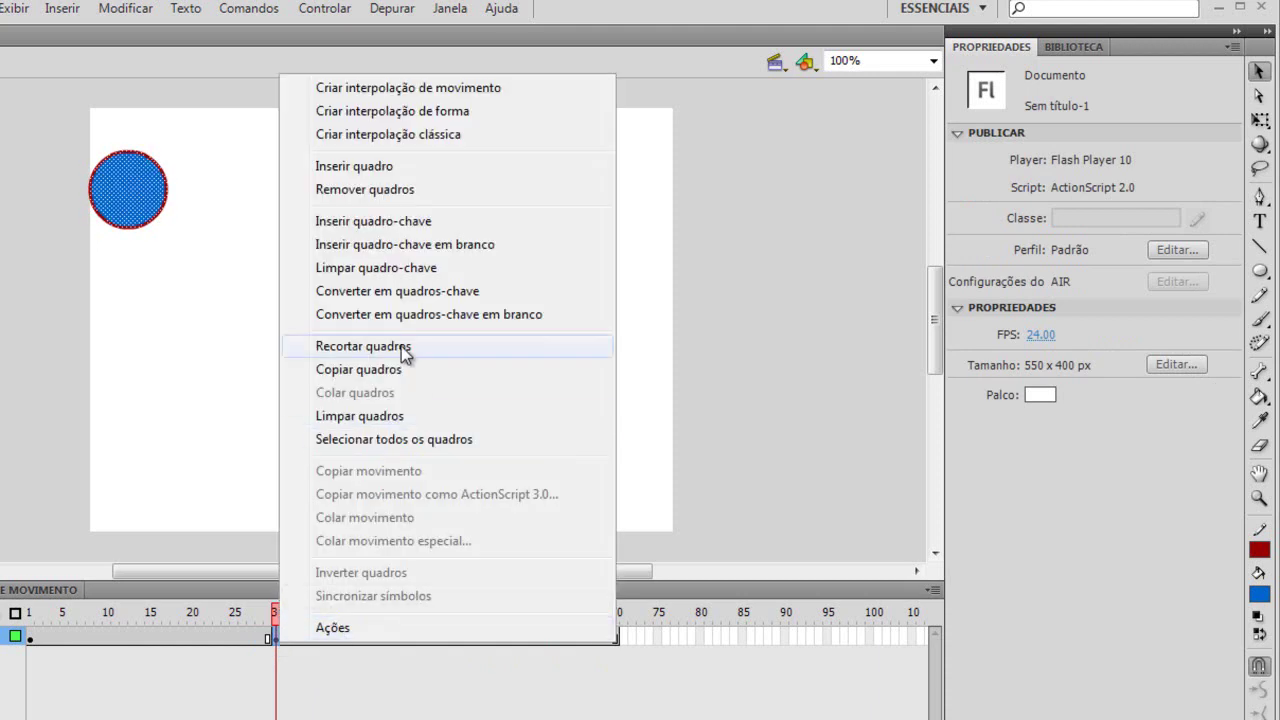
{"action": "left_click", "coordinate": [405, 416]}
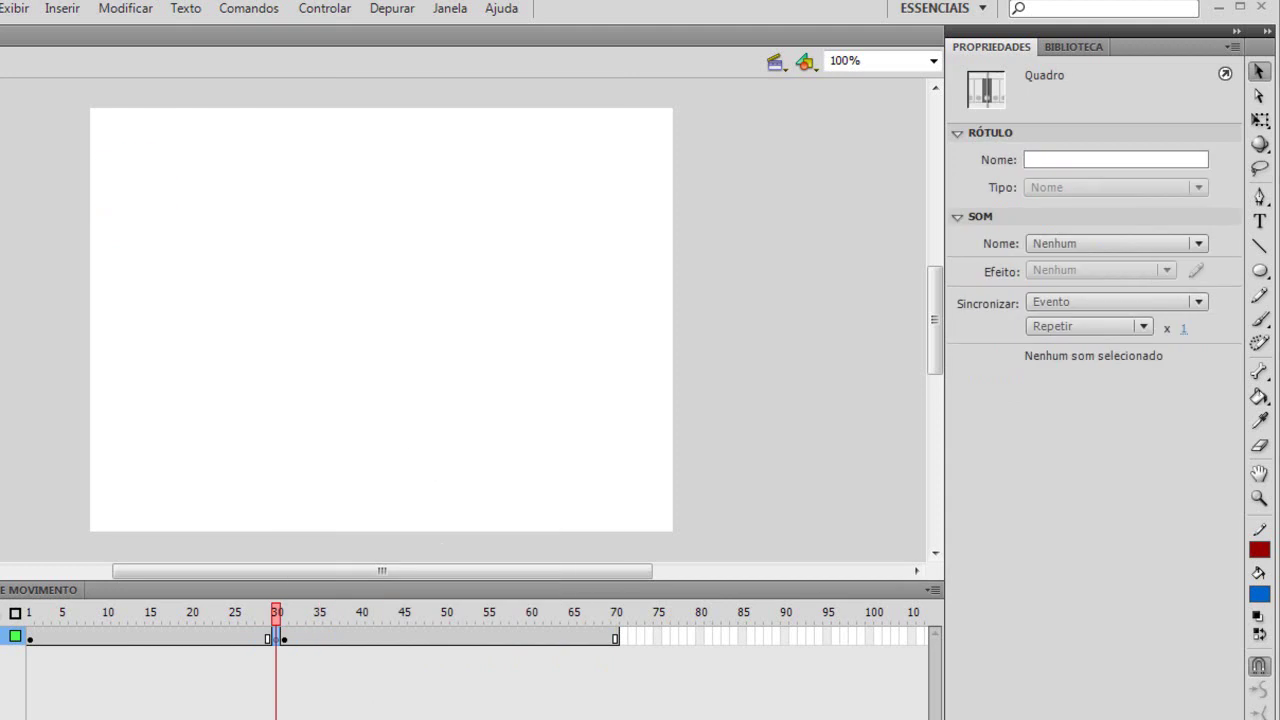
{"action": "left_click", "coordinate": [450, 712]}
- Cut the frames from 30 through 70 and compare the stage at frame 30 with the frames before it
{"action": "left_click", "coordinate": [616, 638]}
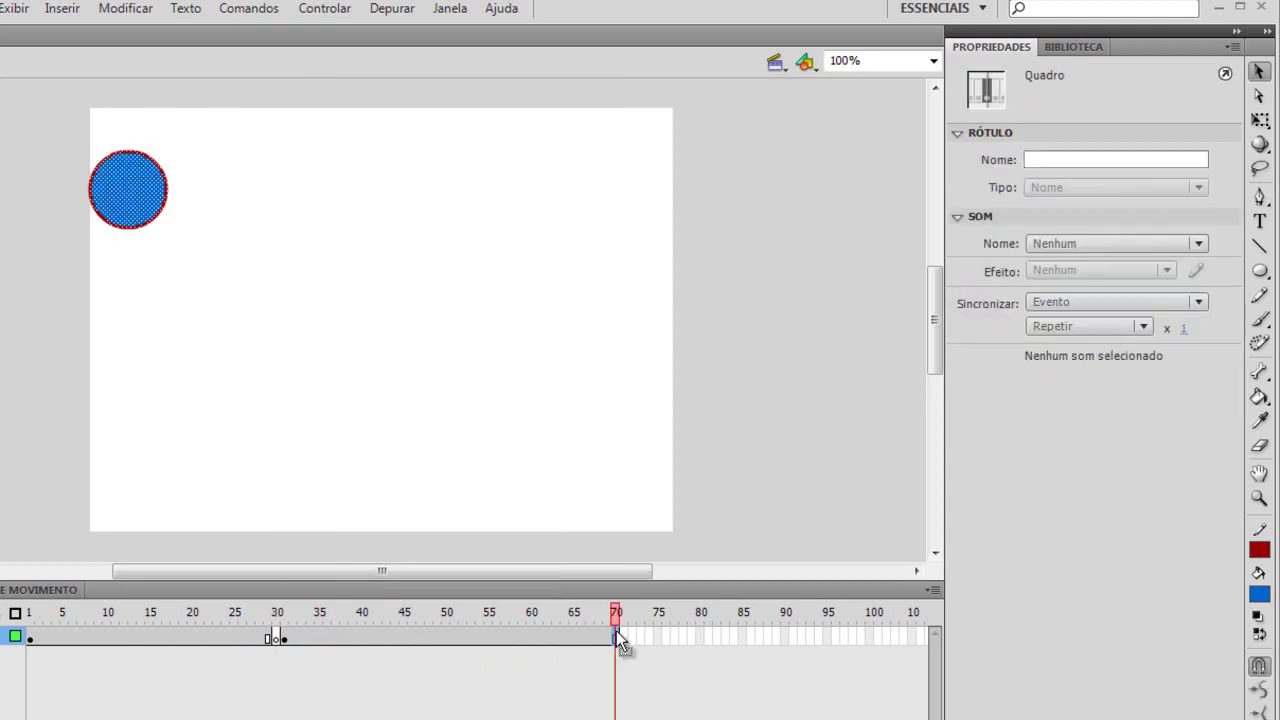
{"action": "left_click", "coordinate": [280, 637], "text": "shift"}
{"action": "right_click", "coordinate": [284, 634]}
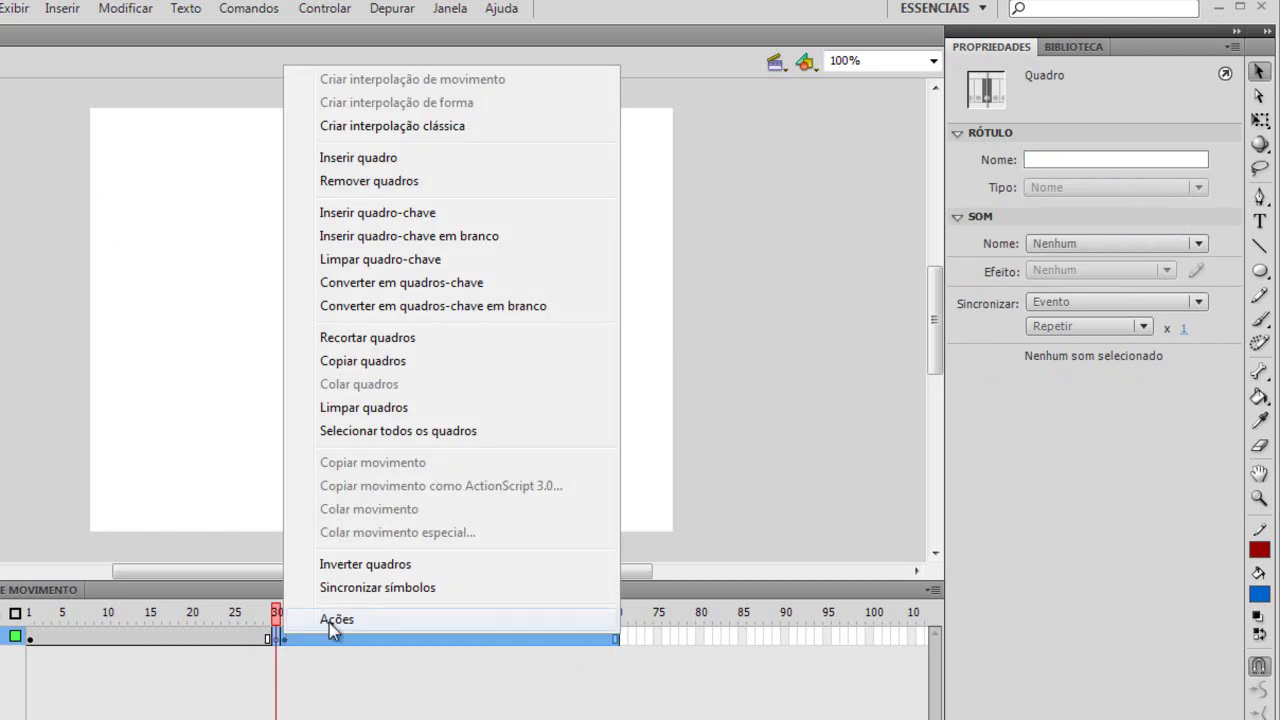
{"action": "left_click", "coordinate": [350, 340]}
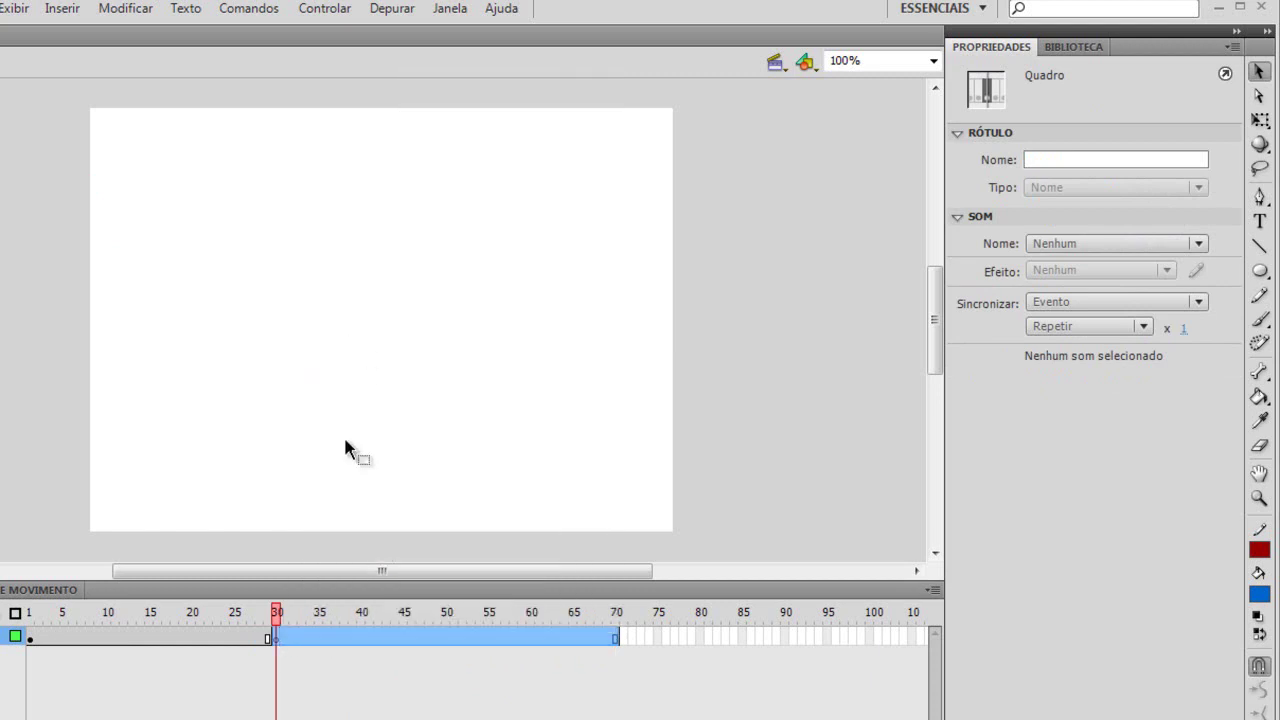
{"action": "left_click", "coordinate": [403, 689]}
{"action": "left_click", "coordinate": [277, 638]}
{"action": "left_click", "coordinate": [277, 638]}
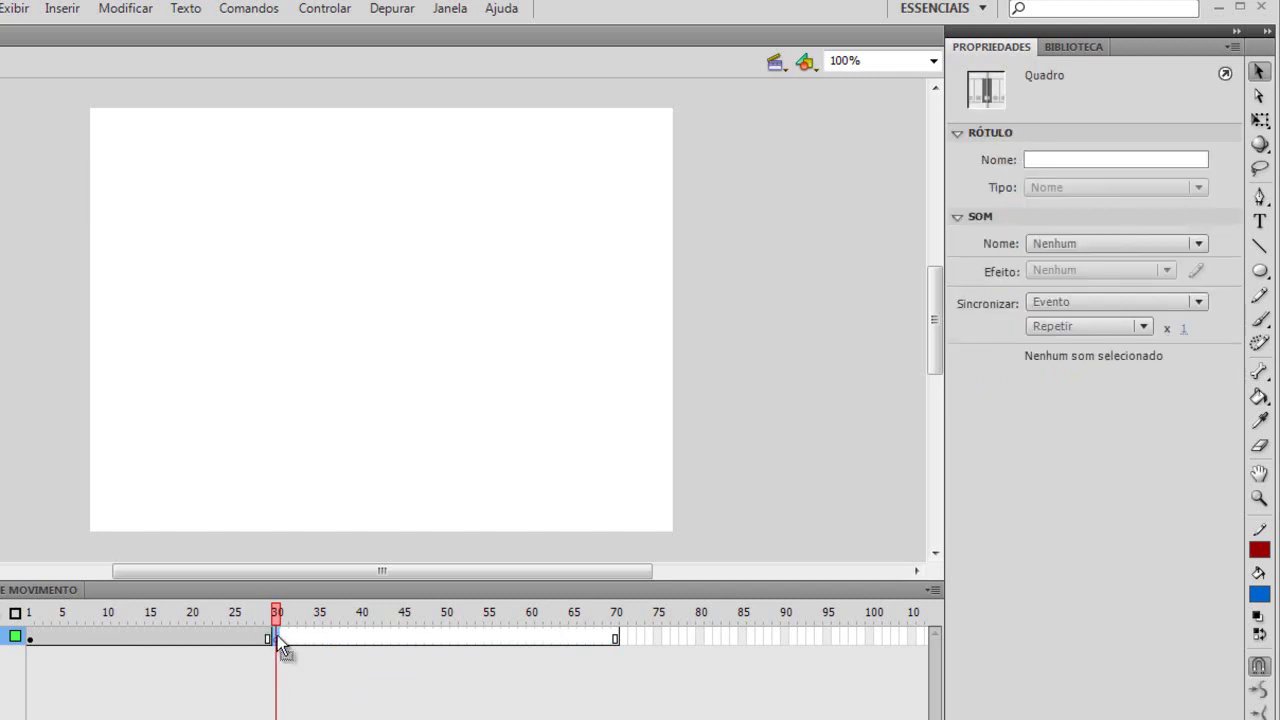
{"action": "left_click_drag", "start_coordinate": [277, 615], "coordinate": [200, 618]}
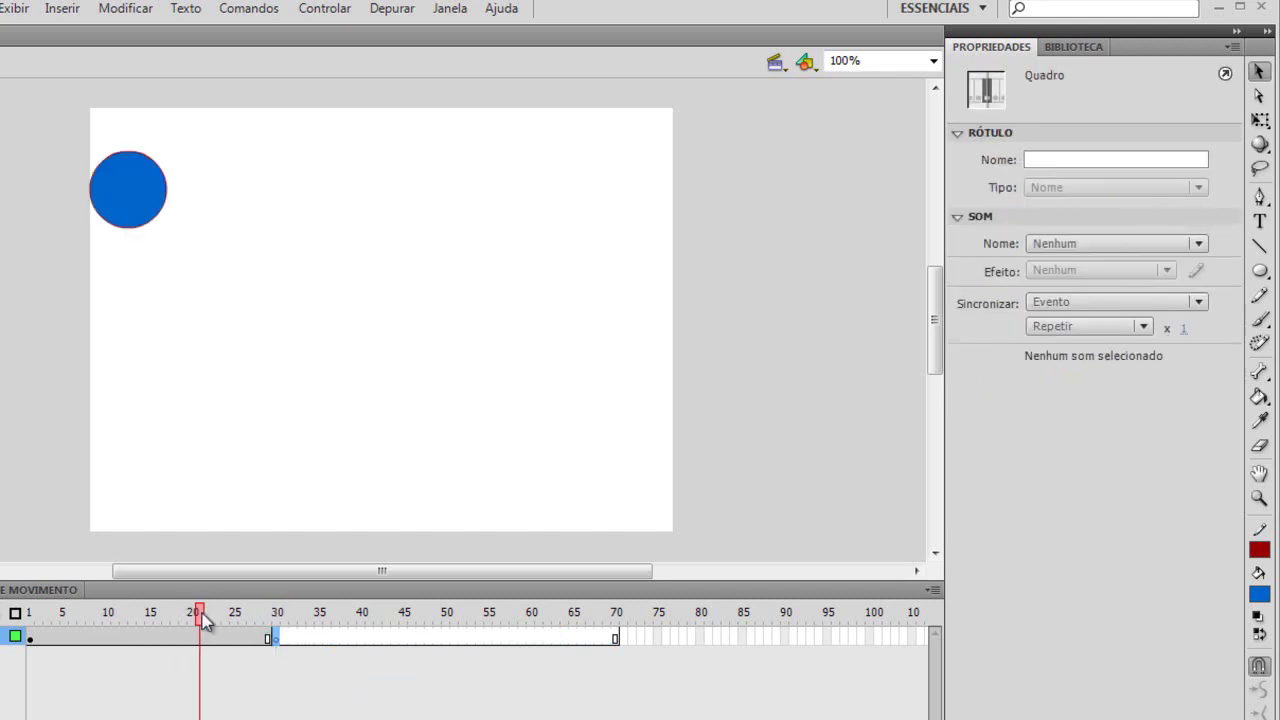
{"action": "left_click", "coordinate": [277, 637]}
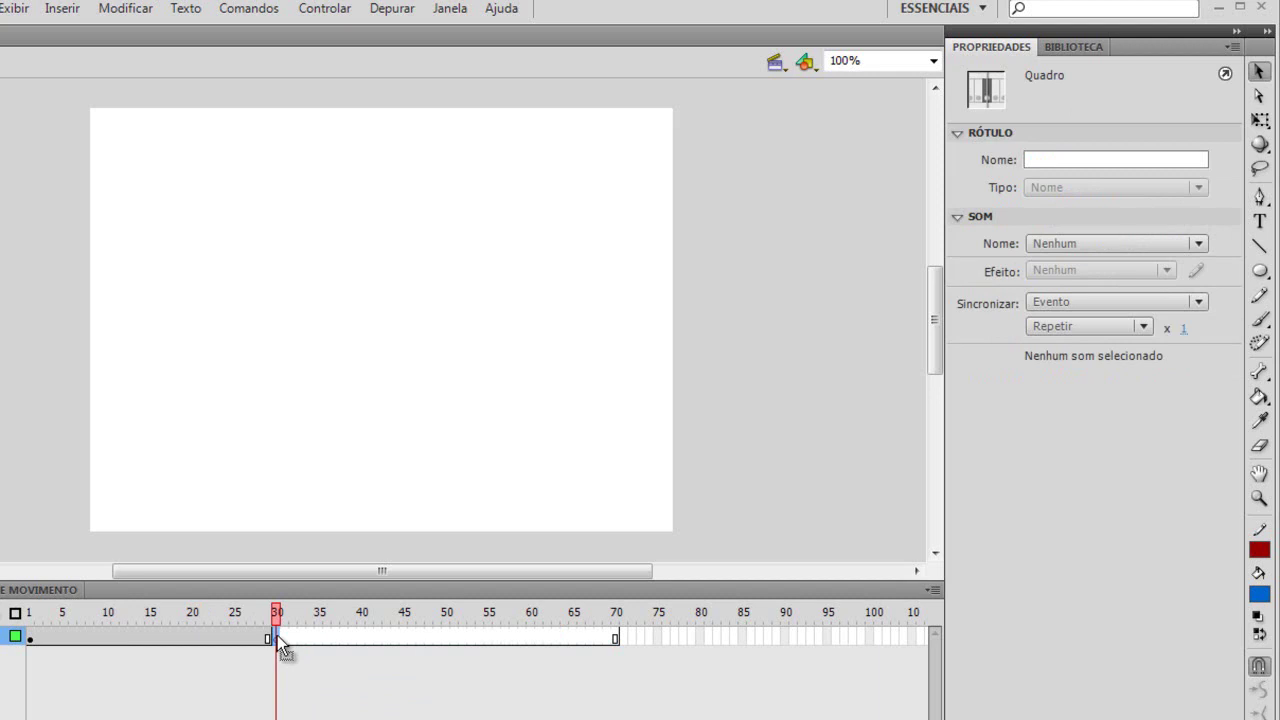
- Copy the whole circle from the first keyframe span, paste it at frame 30 and move it to the stage's bottom centre, about X 239, Y 326
{"action": "left_click", "coordinate": [37, 642]}
{"action": "left_click_drag", "start_coordinate": [229, 268], "coordinate": [62, 132]}
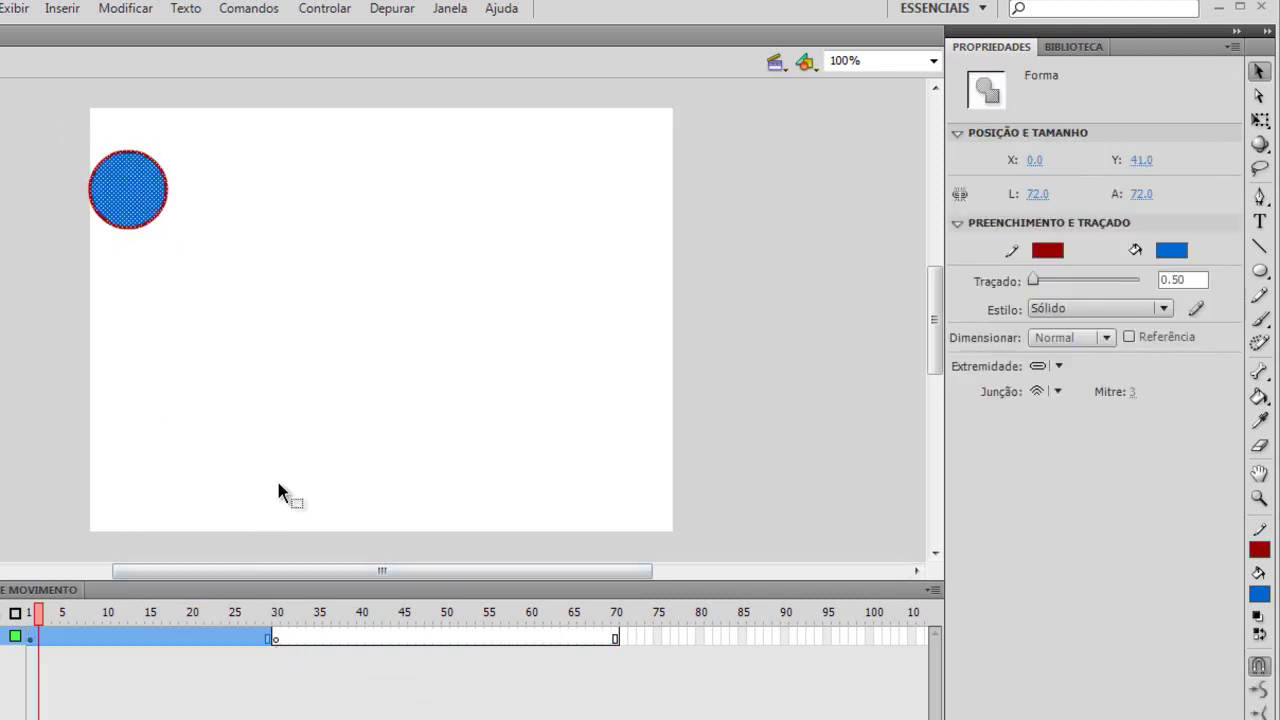
{"action": "left_click", "coordinate": [276, 640]}
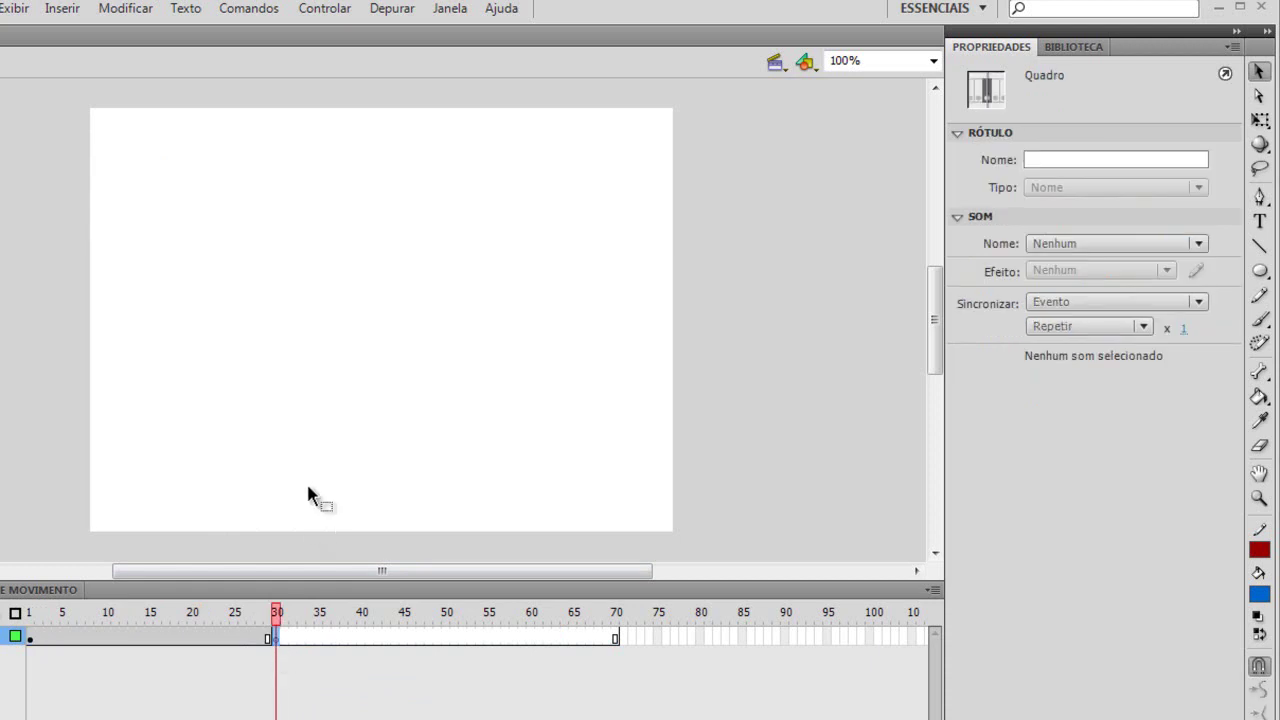
{"action": "key", "text": "ctrl+v"}
{"action": "left_click_drag", "start_coordinate": [386, 323], "coordinate": [383, 497]}
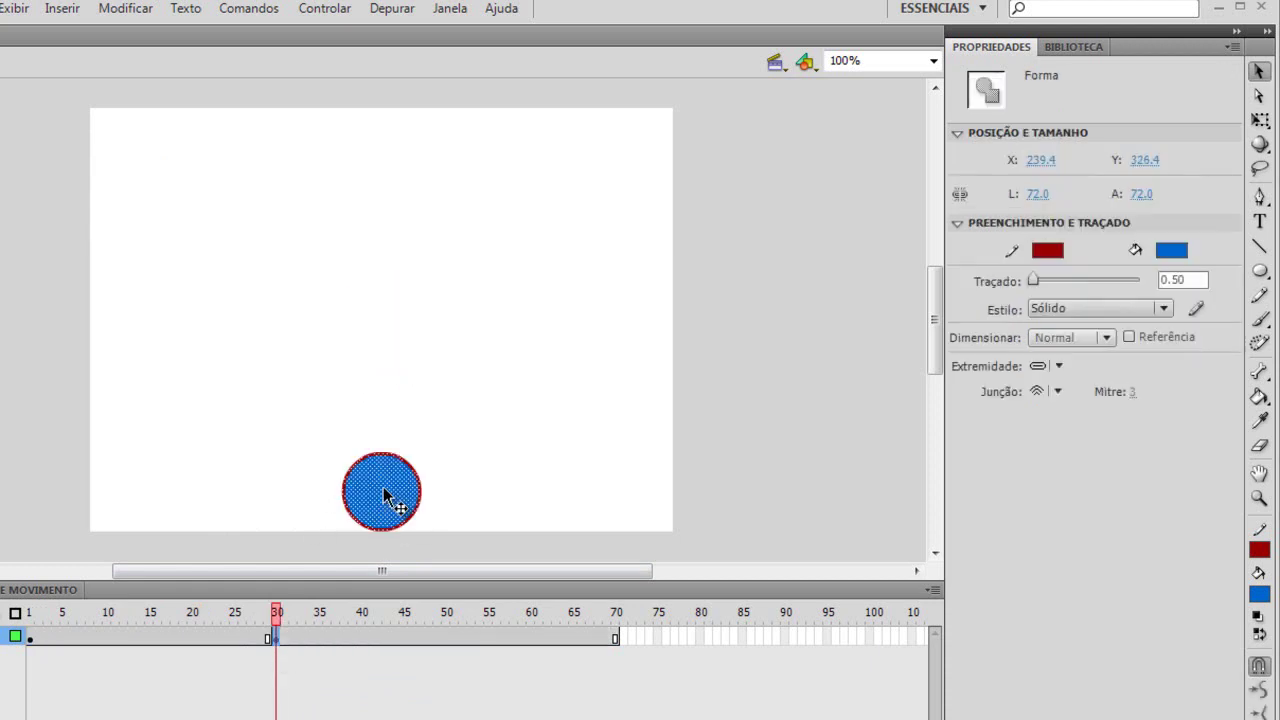
- Check the circle at frame 30 and insert a keyframe at frame 60
{"action": "mouse_move", "coordinate": [277, 622]}
{"action": "left_mouse_down"}
{"action": "mouse_move", "coordinate": [31, 618]}
{"action": "mouse_move", "coordinate": [277, 613]}
{"action": "left_mouse_up"}
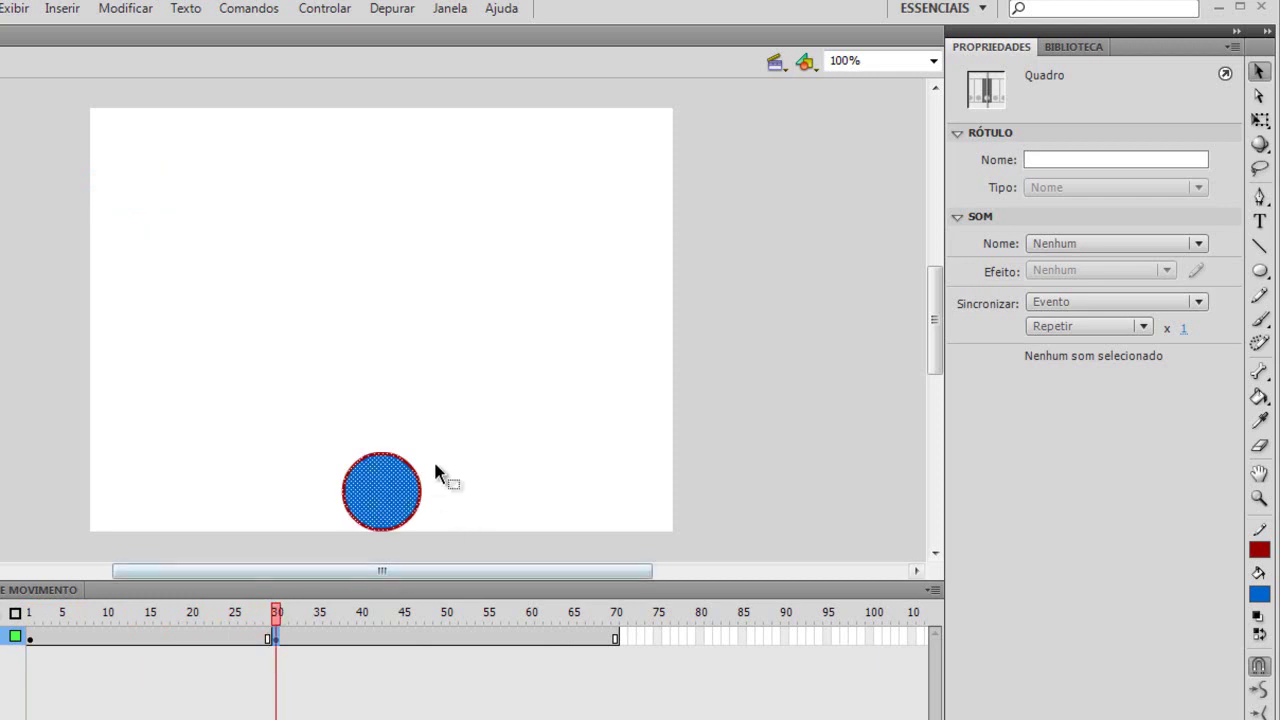
{"action": "left_click", "coordinate": [357, 406]}
{"action": "left_click_drag", "start_coordinate": [291, 412], "coordinate": [453, 548]}
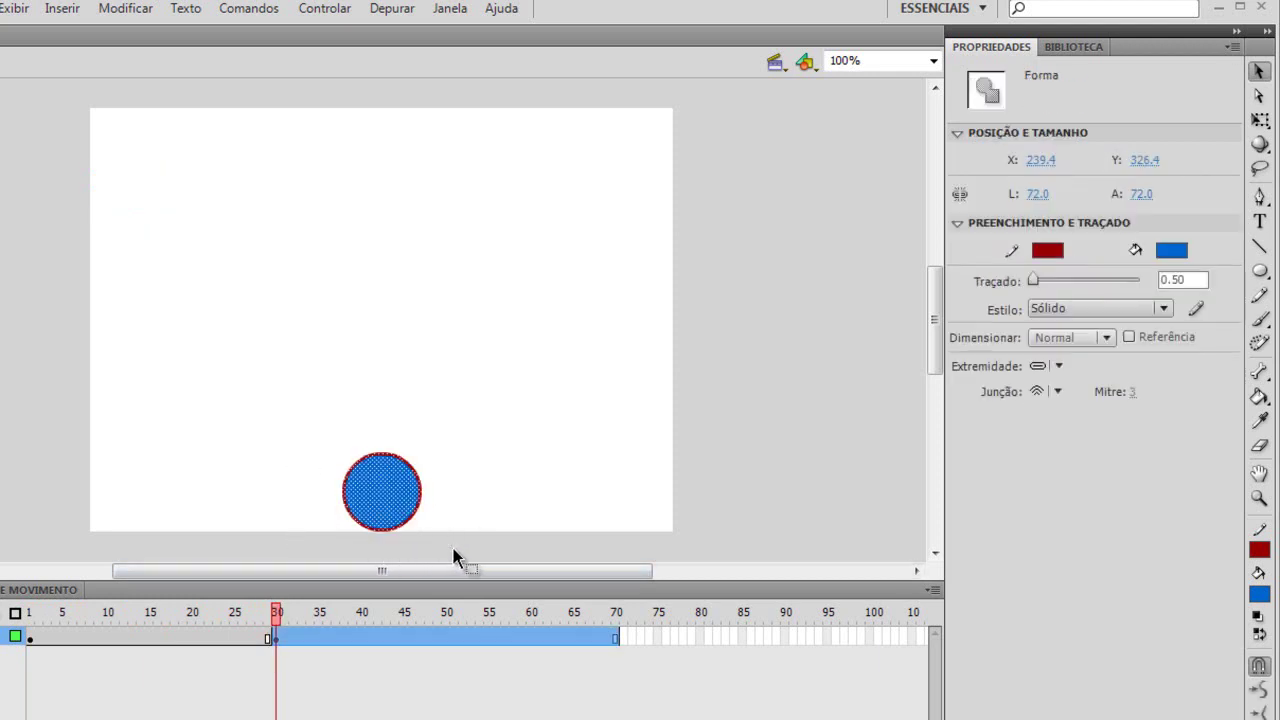
{"action": "left_click", "coordinate": [453, 548]}
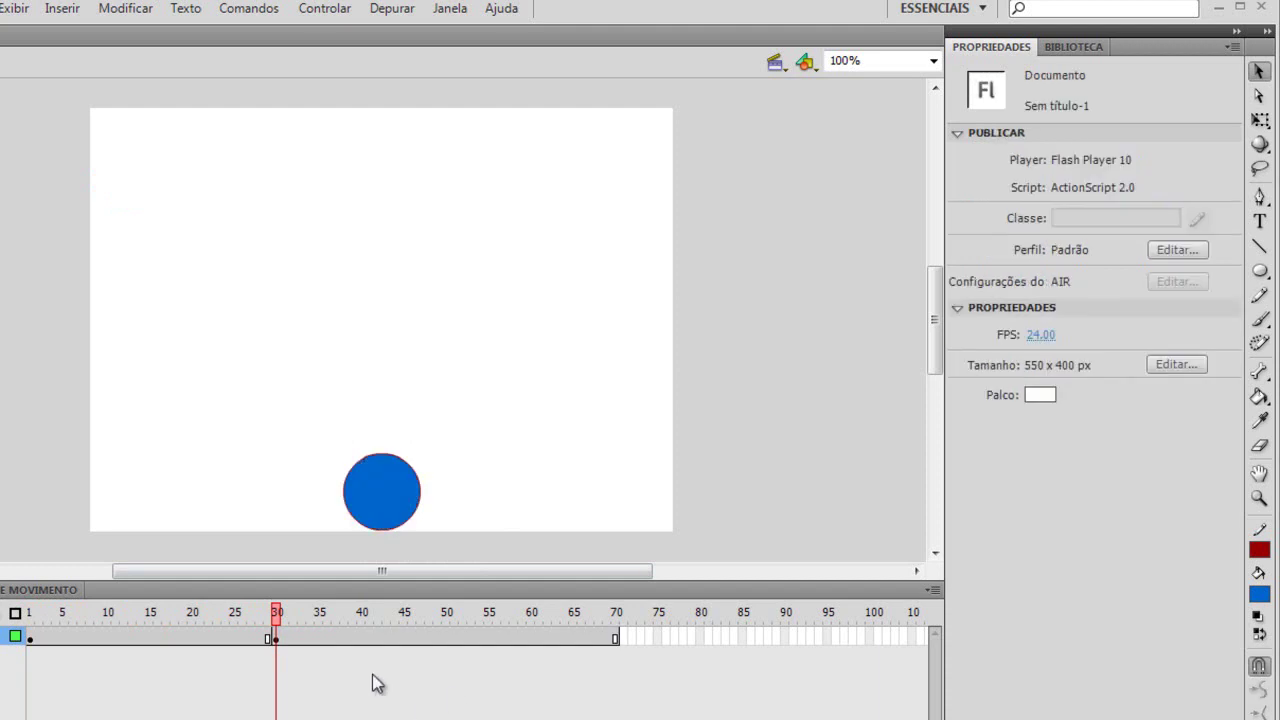
{"action": "left_click", "coordinate": [537, 643]}
{"action": "right_click", "coordinate": [530, 637]}
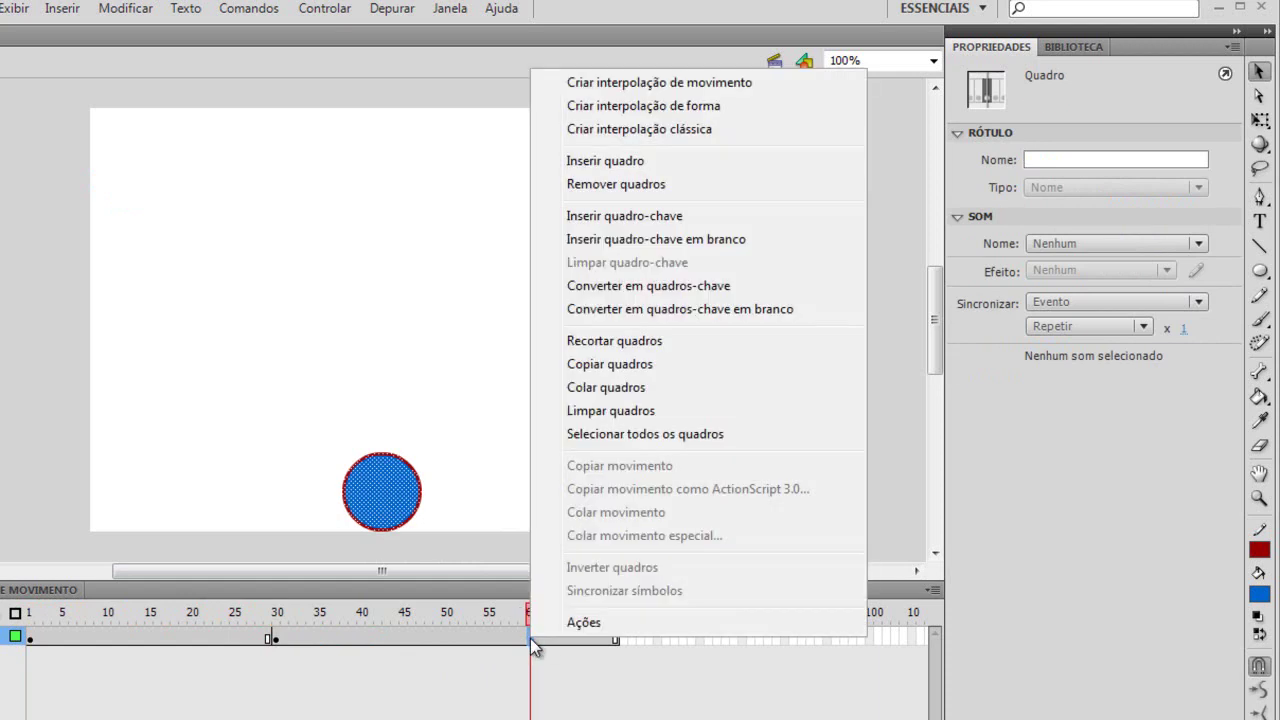
{"action": "left_click", "coordinate": [588, 217]}
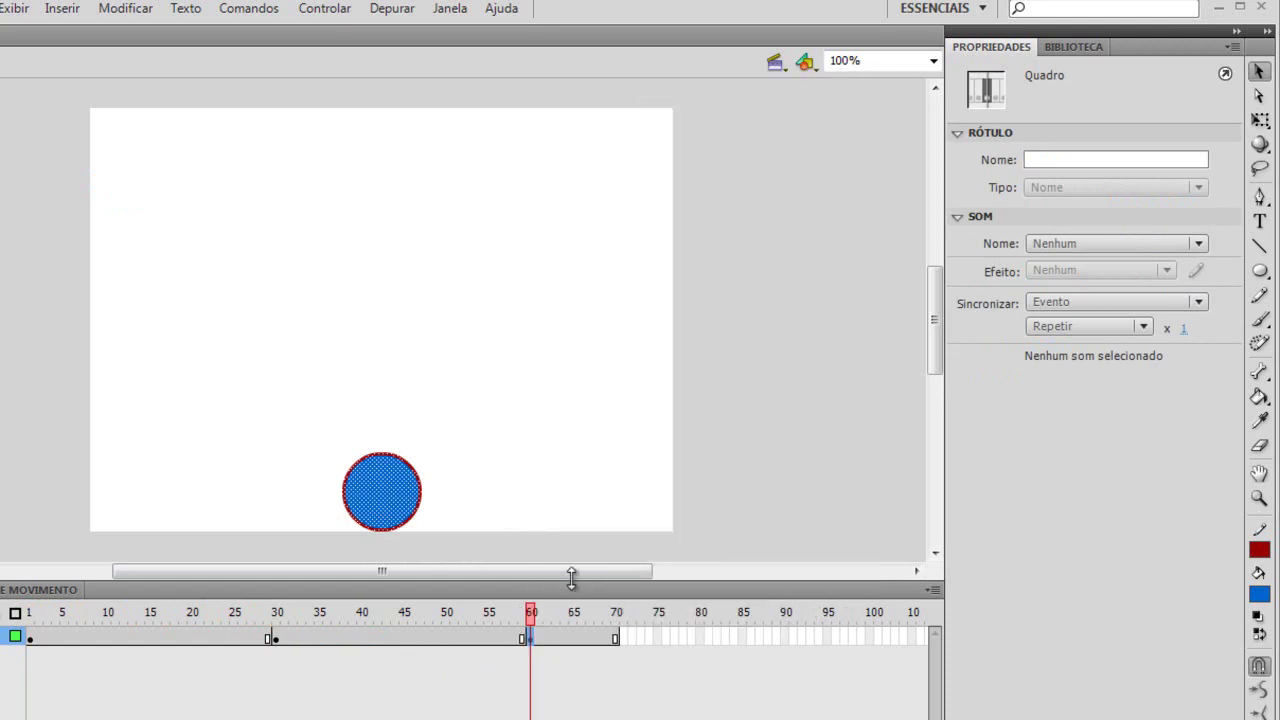
- Move the whole circle at frame 60 to the stage's right edge, at about X 478, Y 180
{"action": "left_click", "coordinate": [274, 638]}
{"action": "left_click", "coordinate": [532, 640]}
{"action": "left_click_drag", "start_coordinate": [442, 534], "coordinate": [303, 445]}
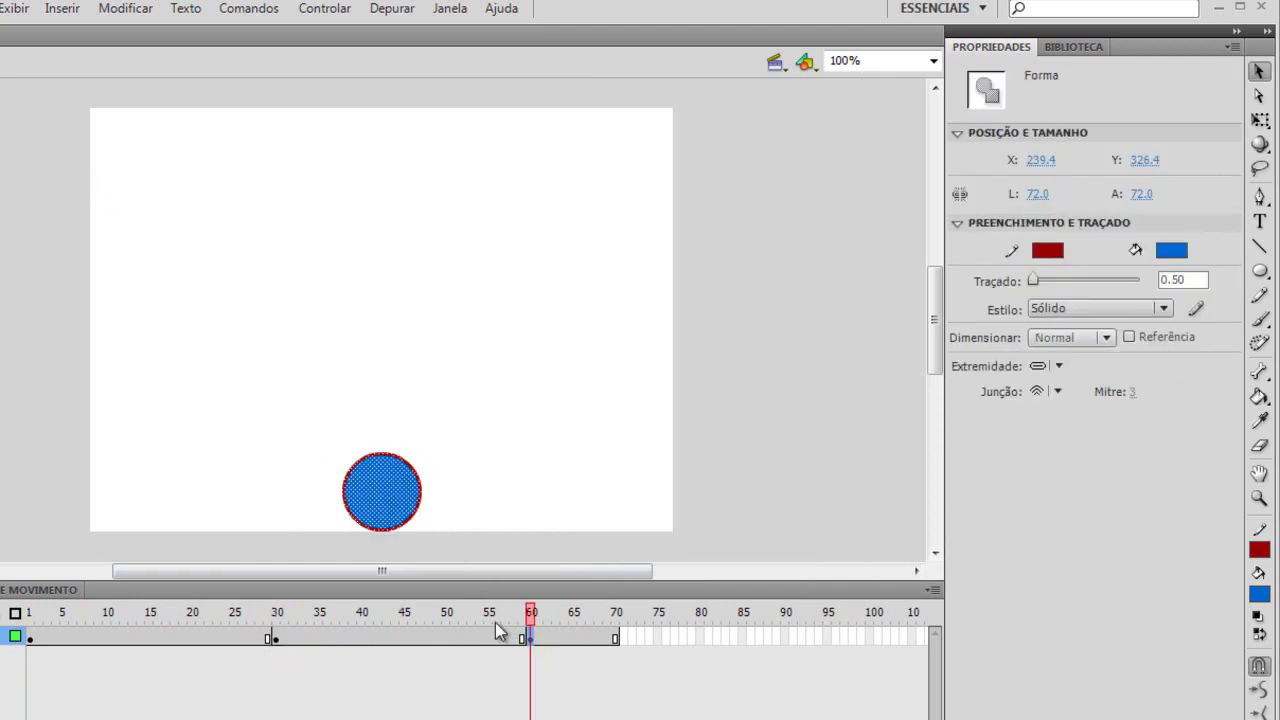
{"action": "left_click_drag", "start_coordinate": [394, 525], "coordinate": [647, 369]}
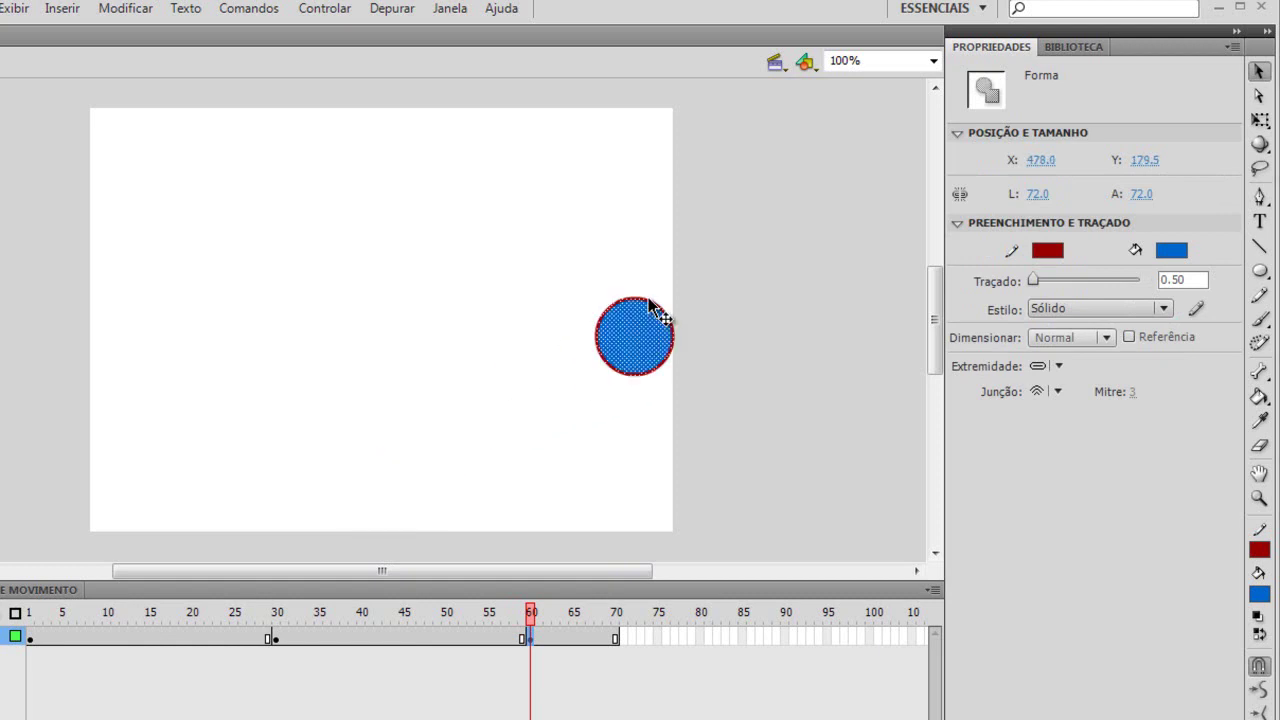
{"action": "left_click", "coordinate": [310, 445]}
{"action": "mouse_move", "coordinate": [533, 617]}
{"action": "left_mouse_down"}
{"action": "mouse_move", "coordinate": [30, 616]}
{"action": "mouse_move", "coordinate": [537, 618]}
{"action": "left_mouse_up"}
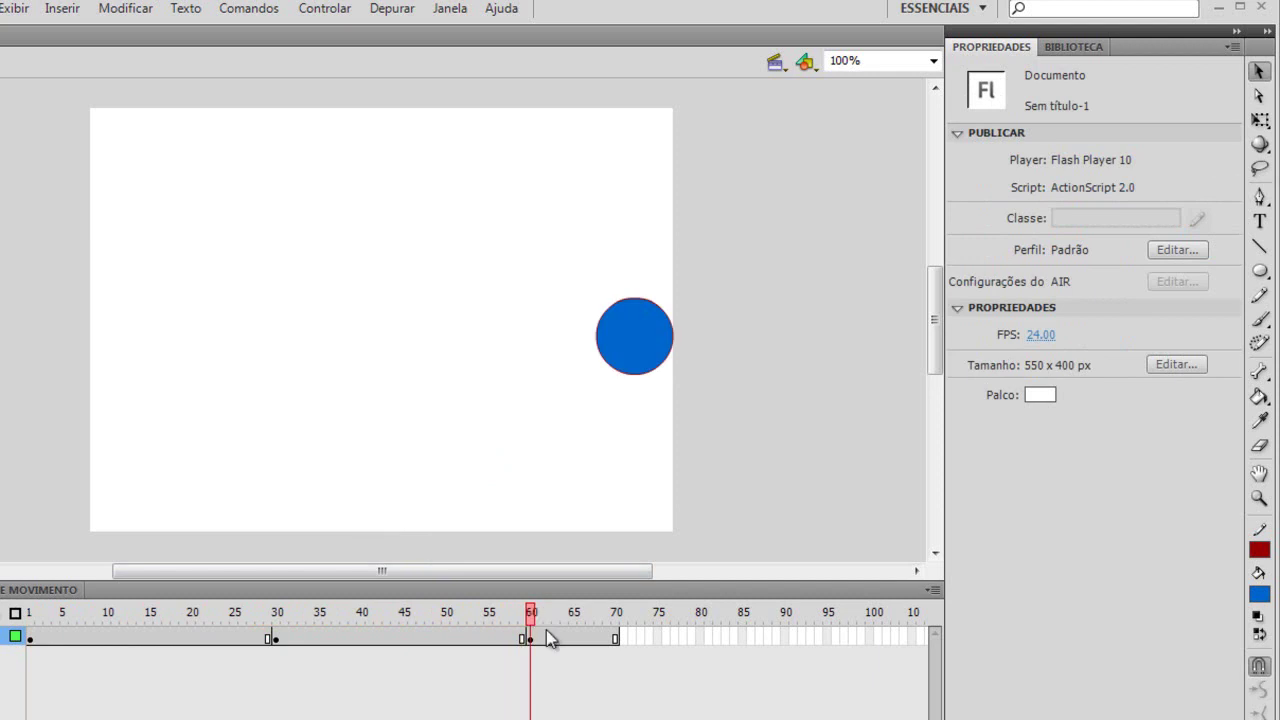
- Insert a keyframe at frame 90 of the circle's layer
{"action": "left_click", "coordinate": [616, 638]}
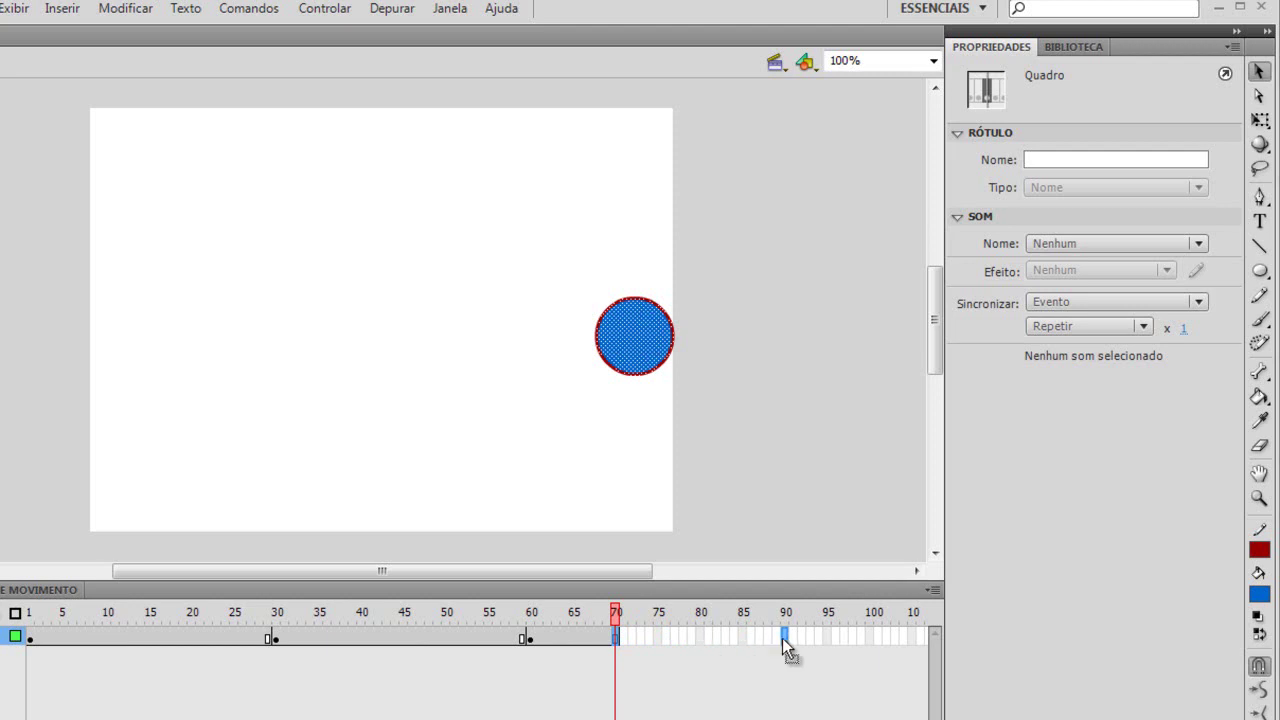
{"action": "key", "text": "F6"}
{"action": "left_click", "coordinate": [767, 694]}
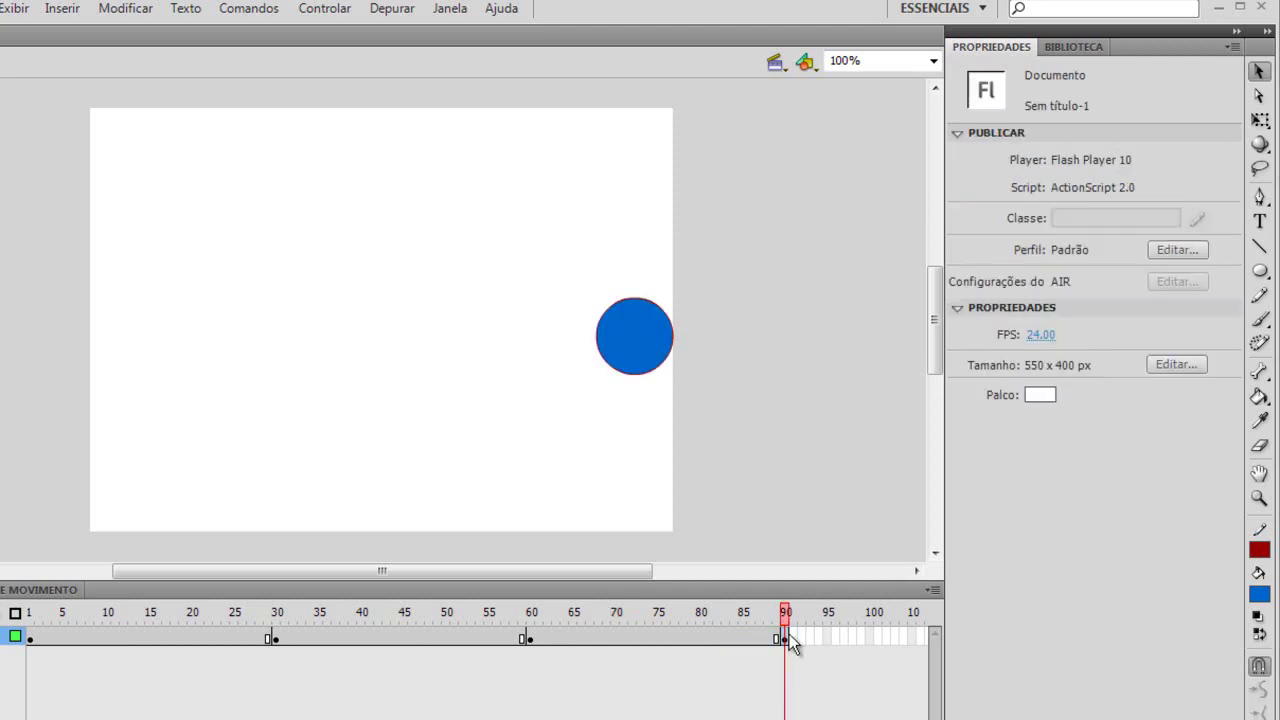
- Move the whole circle at frame 90 to the stage's top edge, slightly right of centre
{"action": "left_click", "coordinate": [785, 638]}
{"action": "left_click_drag", "start_coordinate": [794, 646], "coordinate": [725, 525]}
{"action": "left_click_drag", "start_coordinate": [735, 440], "coordinate": [563, 251]}
{"action": "left_click_drag", "start_coordinate": [634, 343], "coordinate": [422, 148]}
{"action": "left_click", "coordinate": [746, 404]}
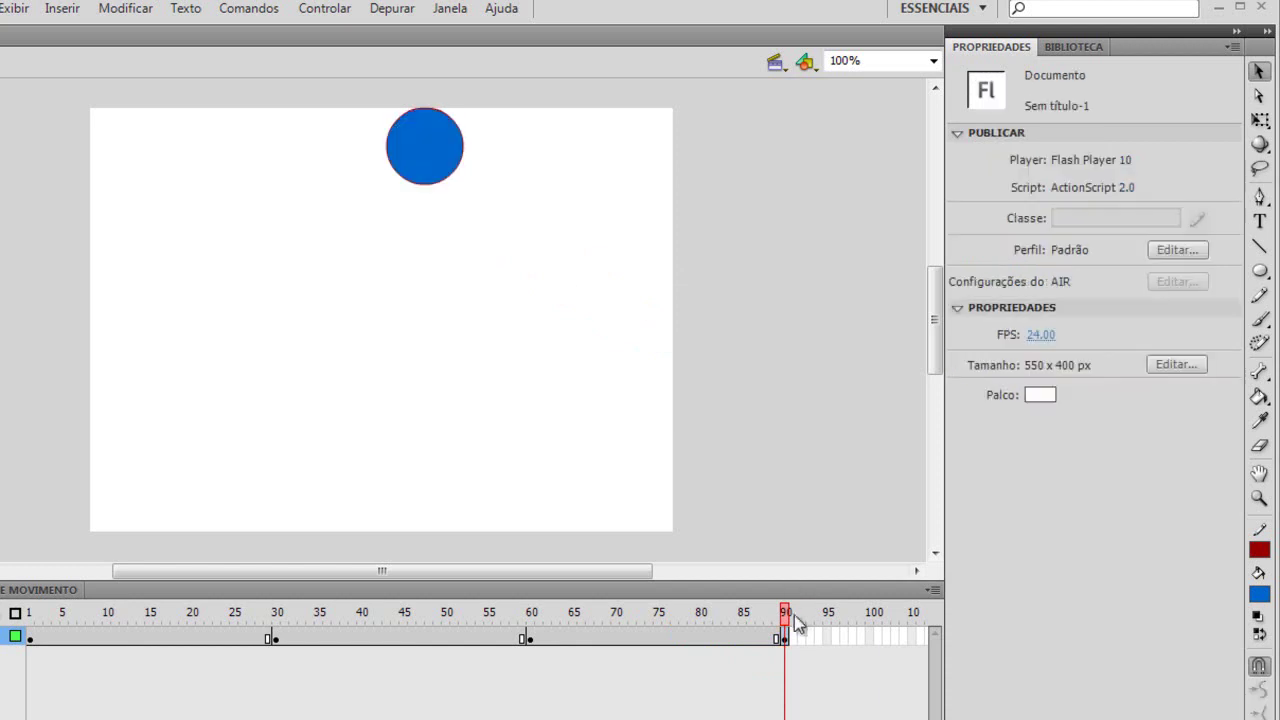
- Scrub the timeline from frame 90 back to frame 1 to review the circle's keyframe positions
{"action": "left_click_drag", "start_coordinate": [790, 622], "coordinate": [22, 618]}
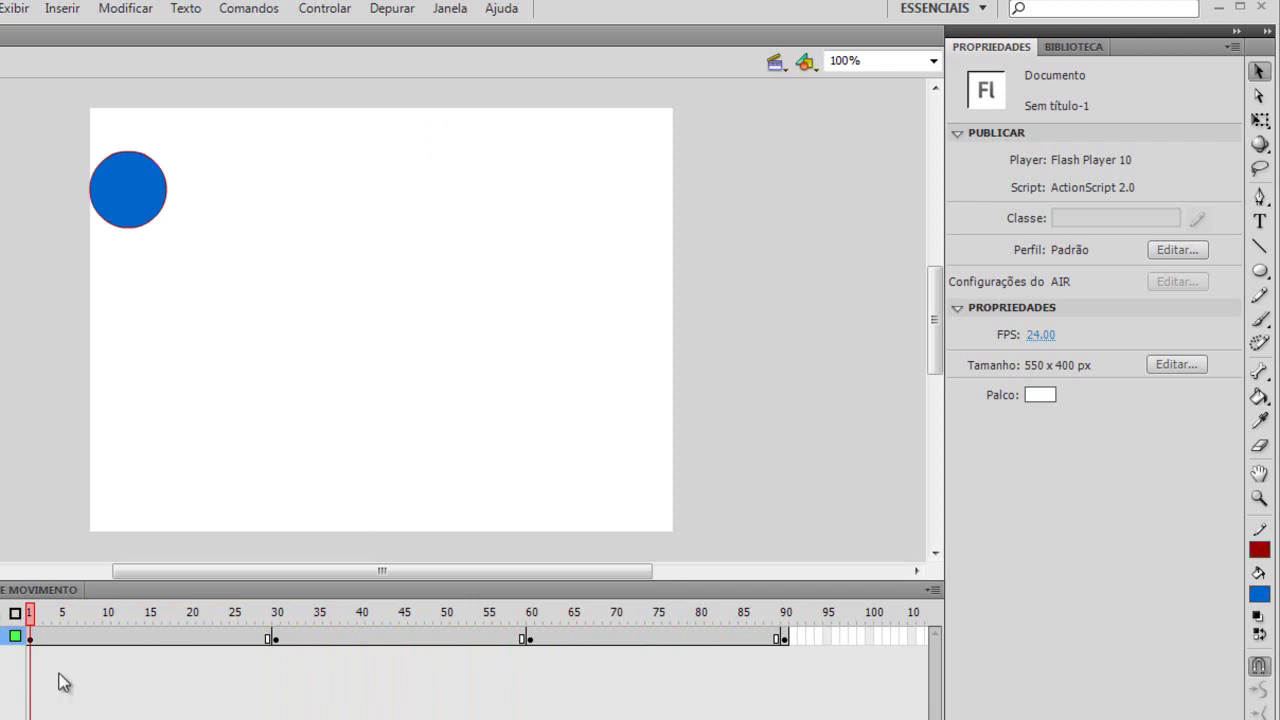
{"action": "left_click", "coordinate": [31, 638]}
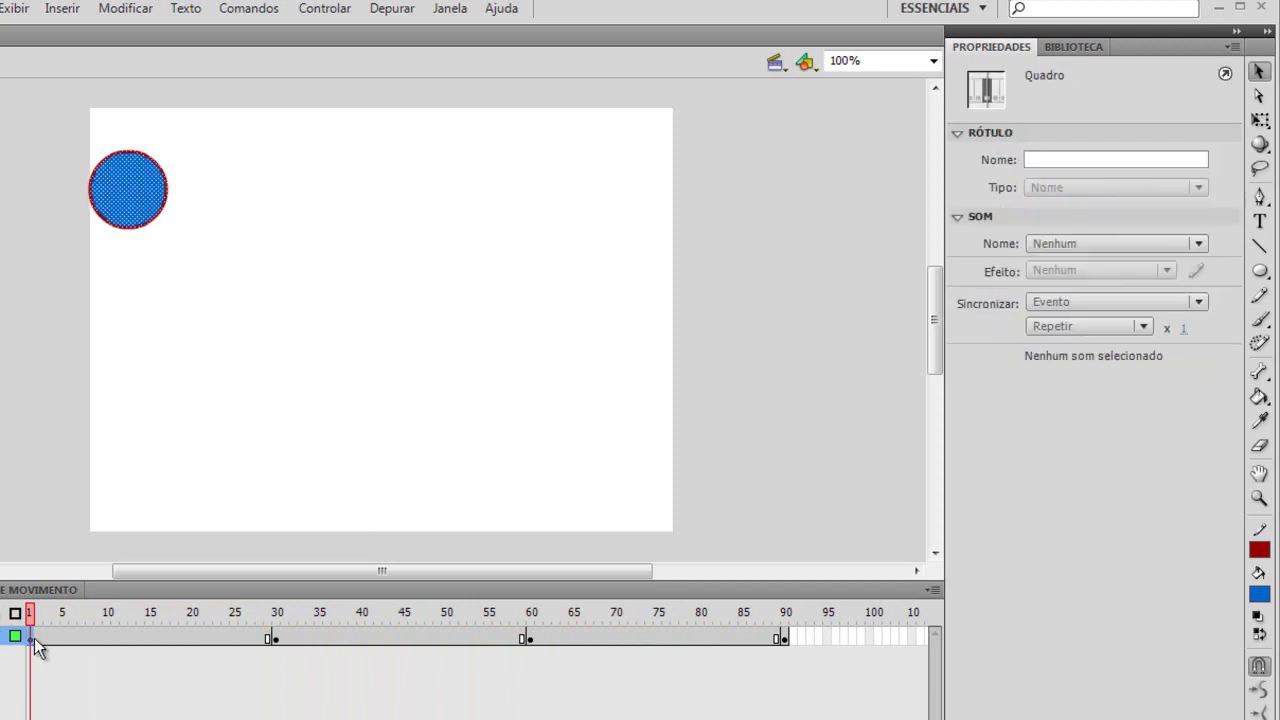
{"action": "right_click", "coordinate": [34, 638]}
{"action": "left_click", "coordinate": [190, 685]}
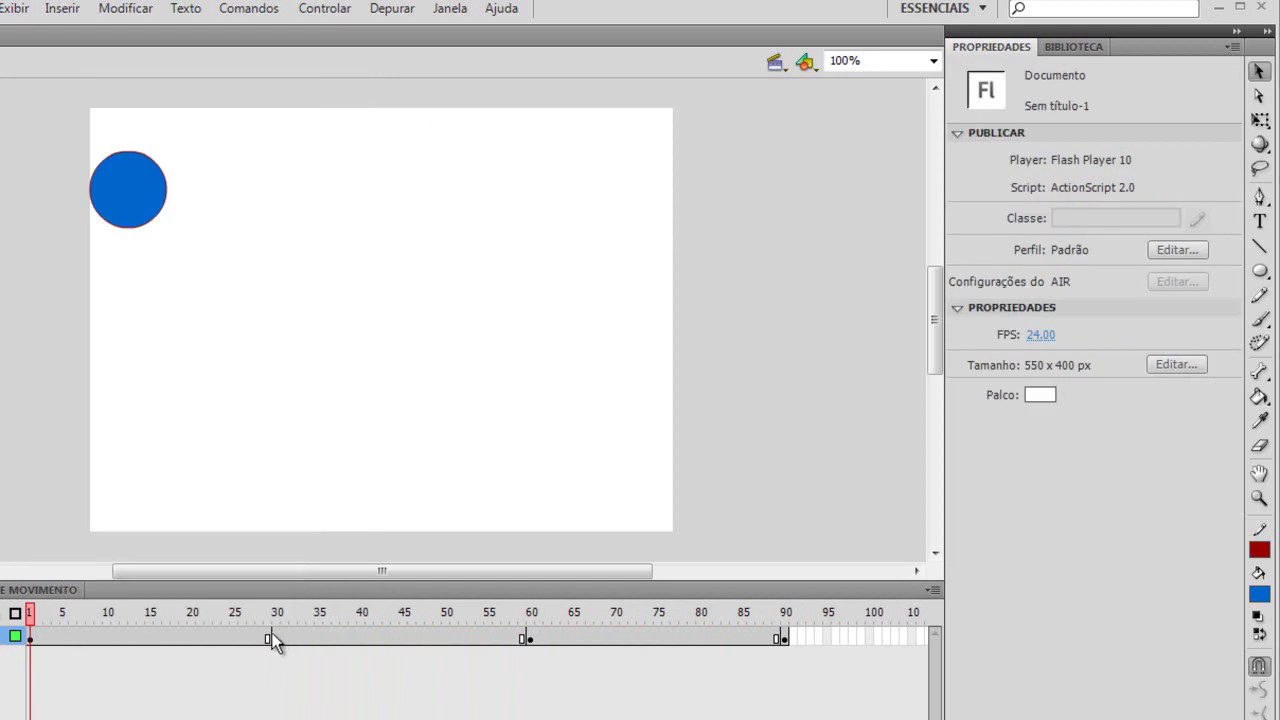
- Create a classic tween from the keyframe at frame 1 to the one at frame 30 and scrub back to frame 1
{"action": "left_click", "coordinate": [270, 638]}
{"action": "left_click", "coordinate": [250, 638]}
{"action": "left_click", "coordinate": [197, 645]}
{"action": "left_click_drag", "start_coordinate": [294, 391], "coordinate": [3, 160]}
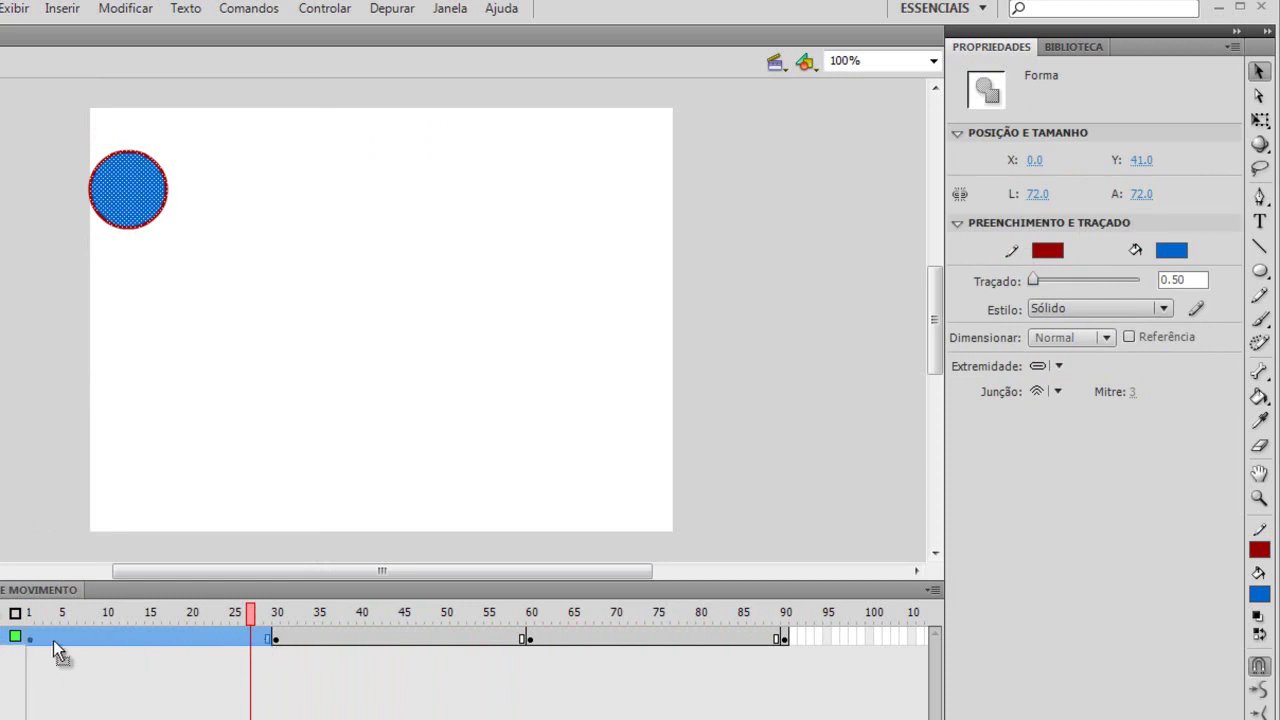
{"action": "right_click", "coordinate": [154, 636]}
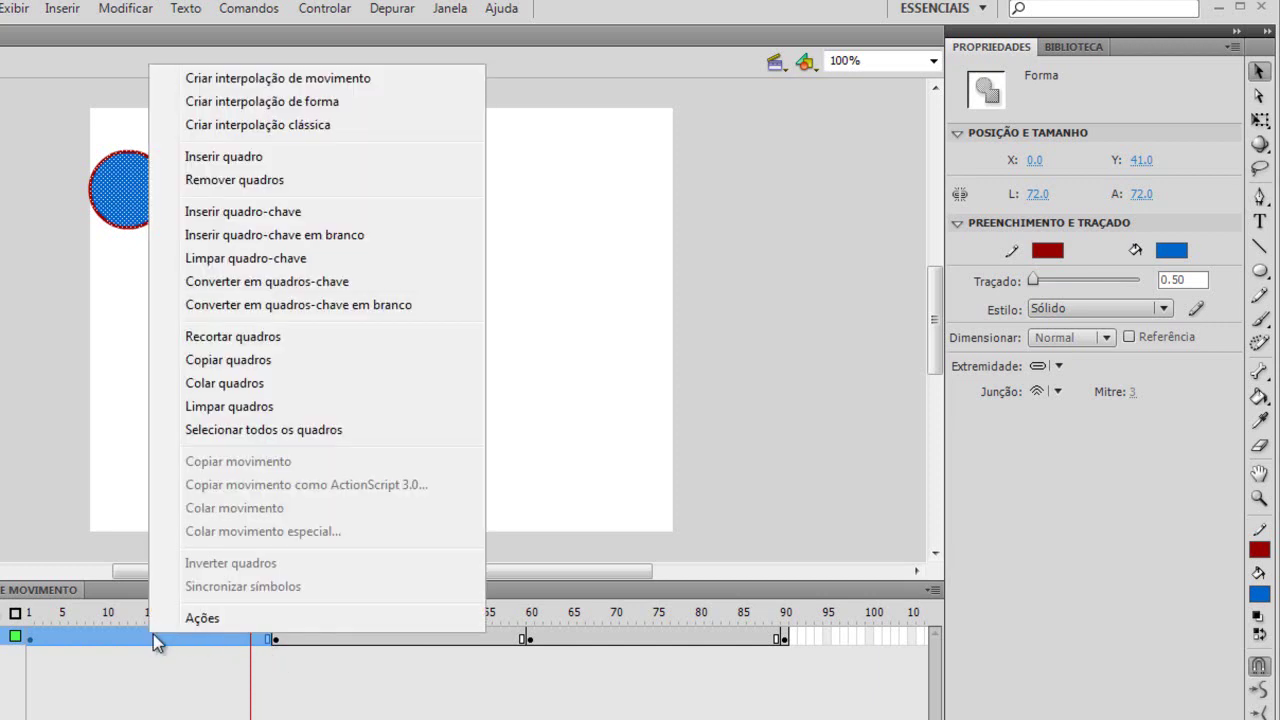
{"action": "left_click", "coordinate": [314, 125]}
{"action": "left_click_drag", "start_coordinate": [250, 612], "coordinate": [30, 622]}
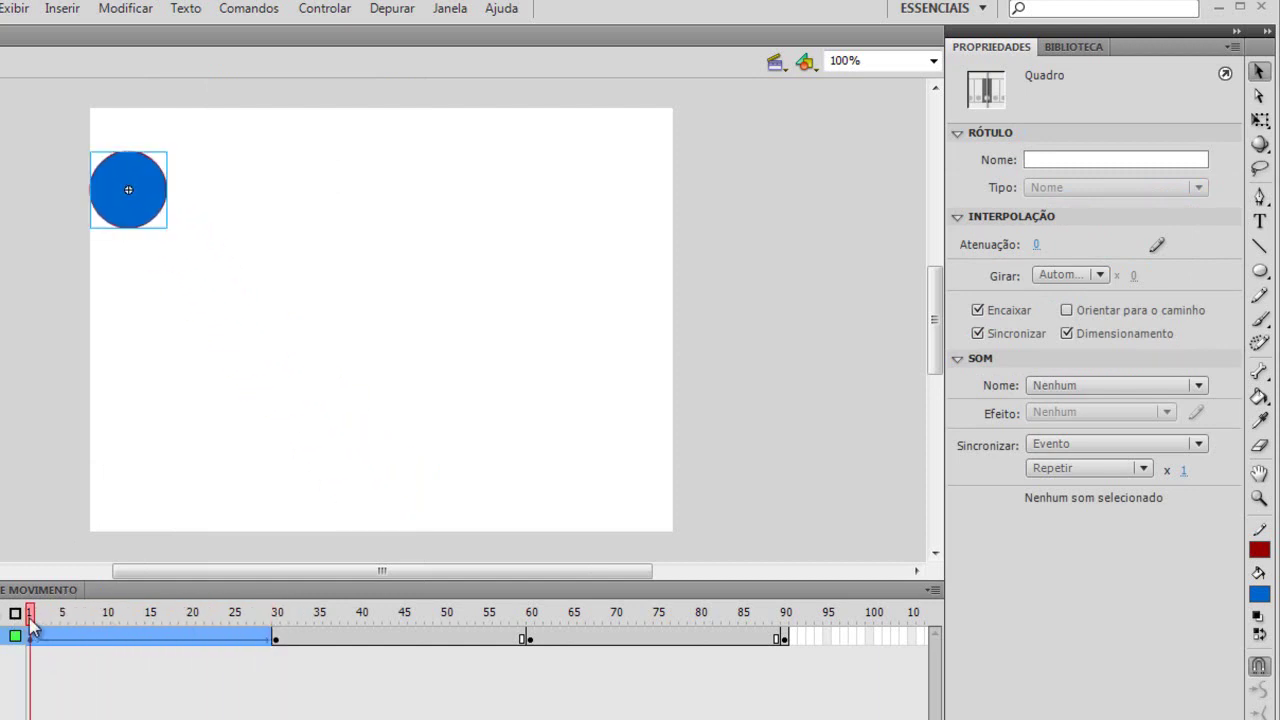
- Create a classic tween between the circle's keyframes at frames 30 and 60 and scrub the timeline to frame 60
{"action": "left_click_drag", "start_coordinate": [31, 621], "coordinate": [280, 622]}
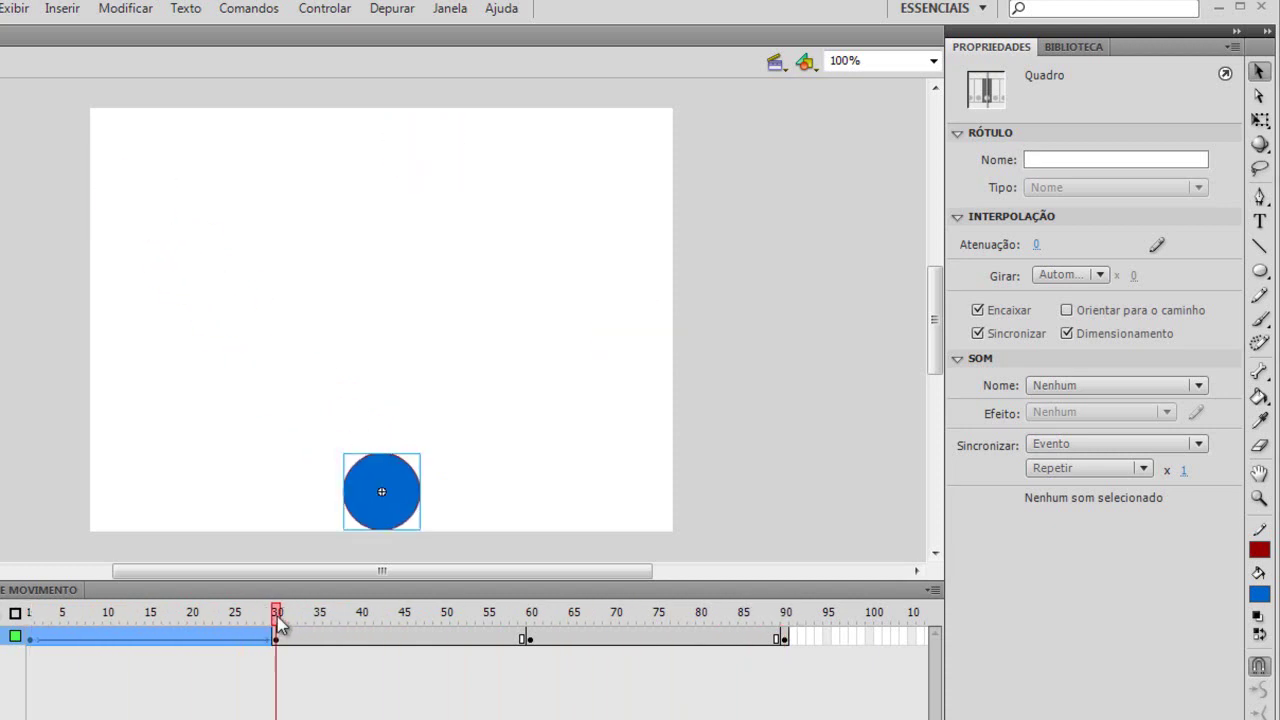
{"action": "left_click", "coordinate": [463, 497]}
{"action": "left_click_drag", "start_coordinate": [271, 413], "coordinate": [476, 549]}
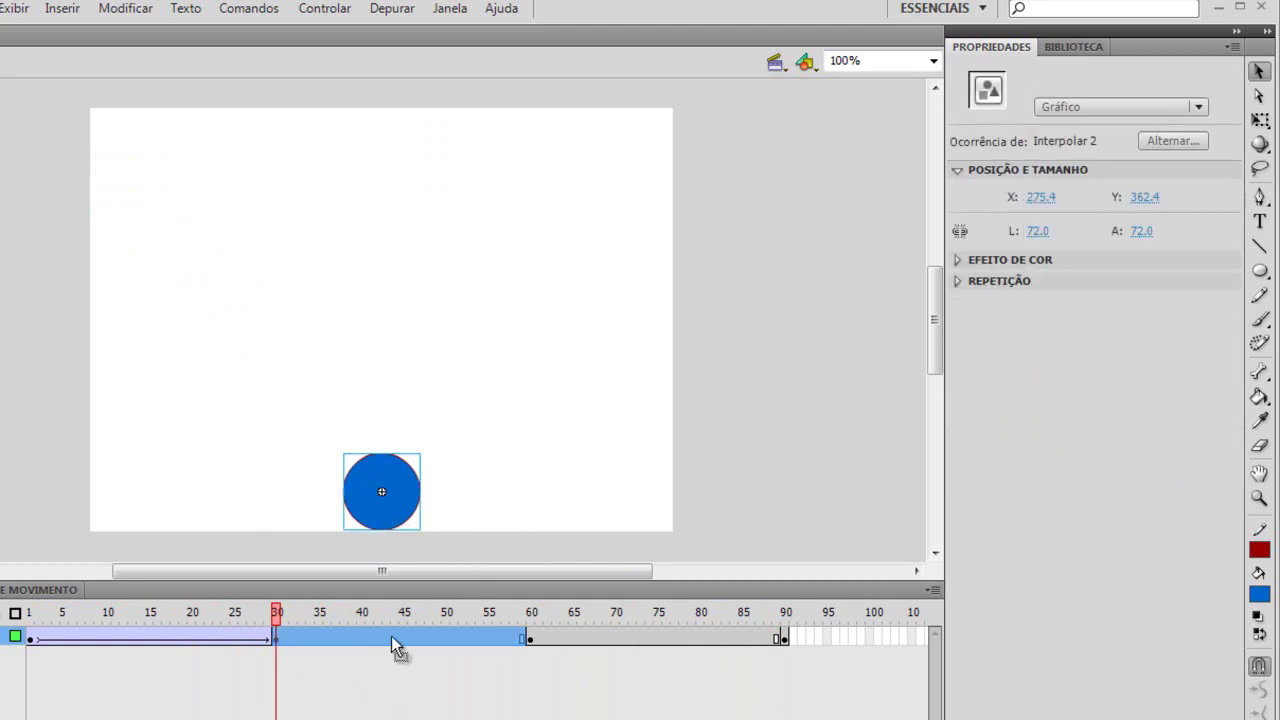
{"action": "right_click", "coordinate": [329, 638]}
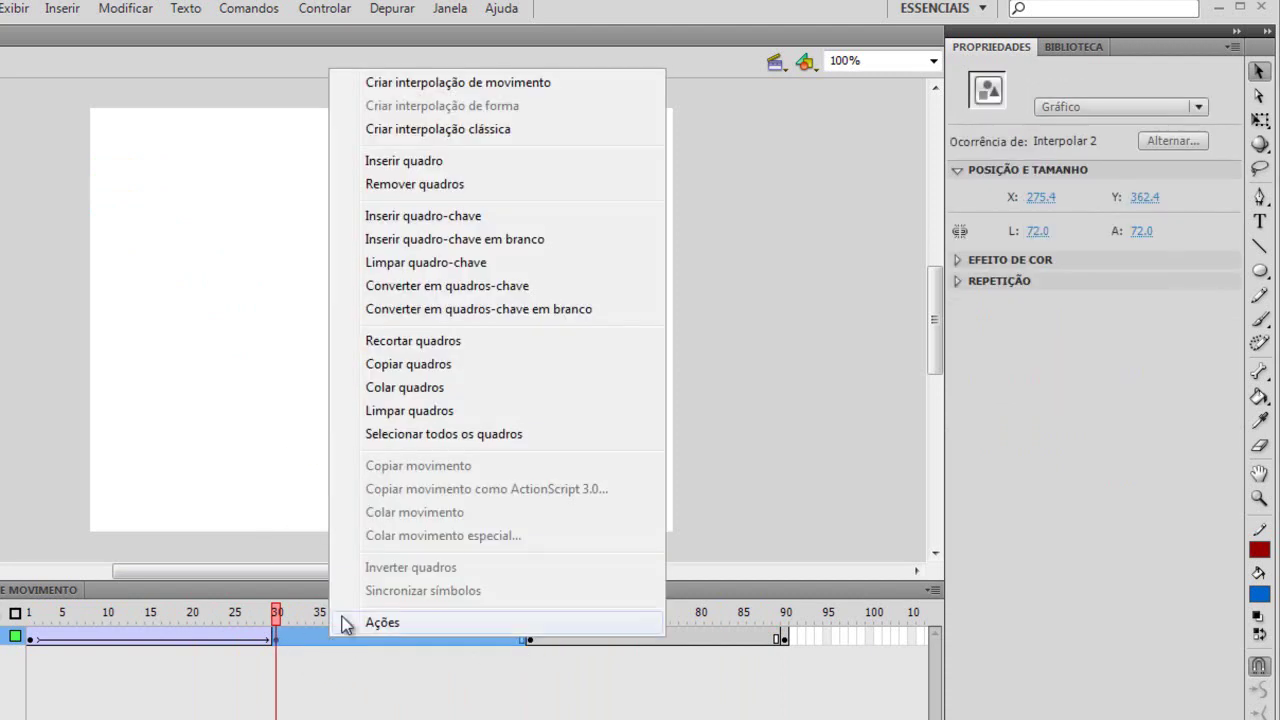
{"action": "left_click", "coordinate": [387, 134]}
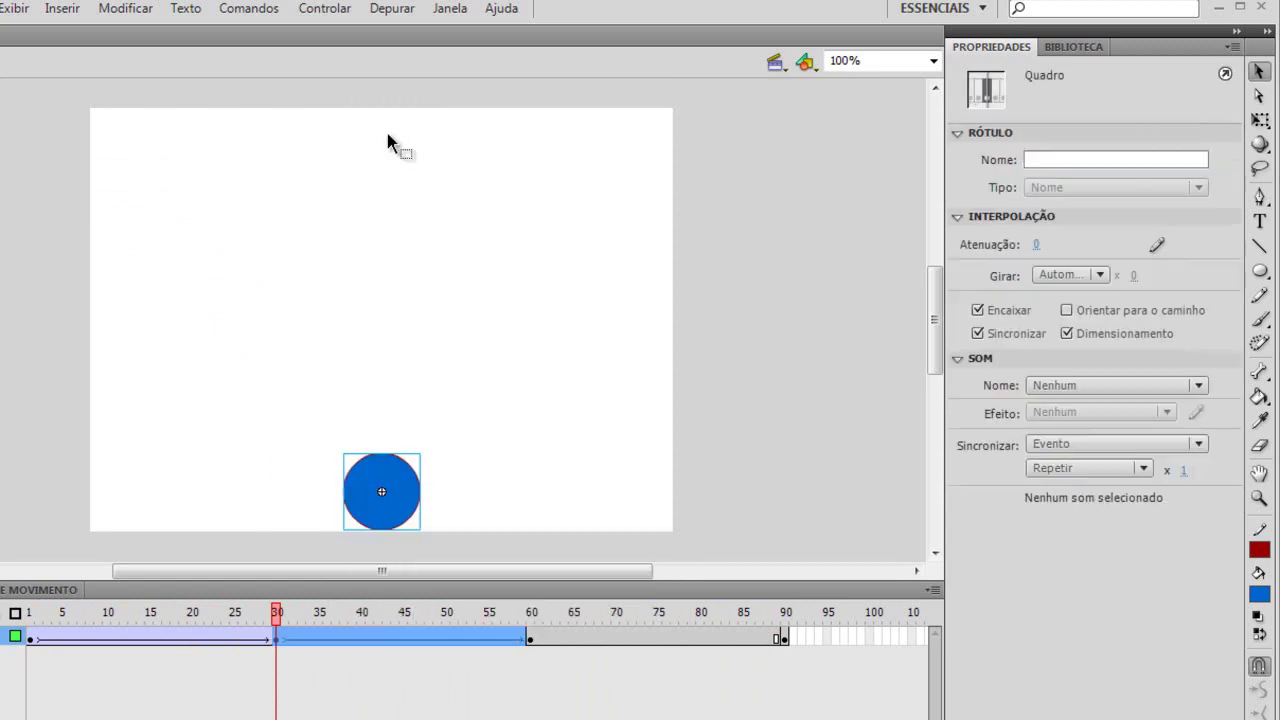
{"action": "left_click_drag", "start_coordinate": [277, 612], "coordinate": [495, 621]}
{"action": "left_click", "coordinate": [531, 639]}
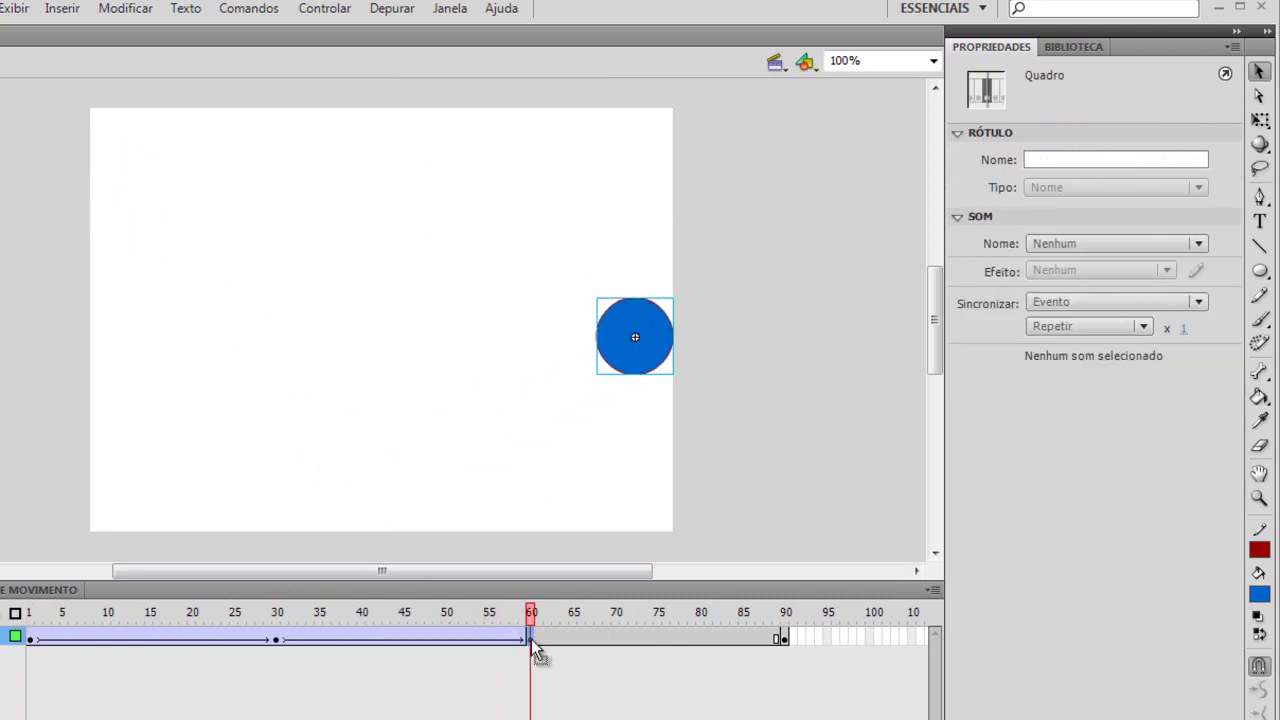
{"action": "left_click_drag", "start_coordinate": [731, 426], "coordinate": [596, 336]}
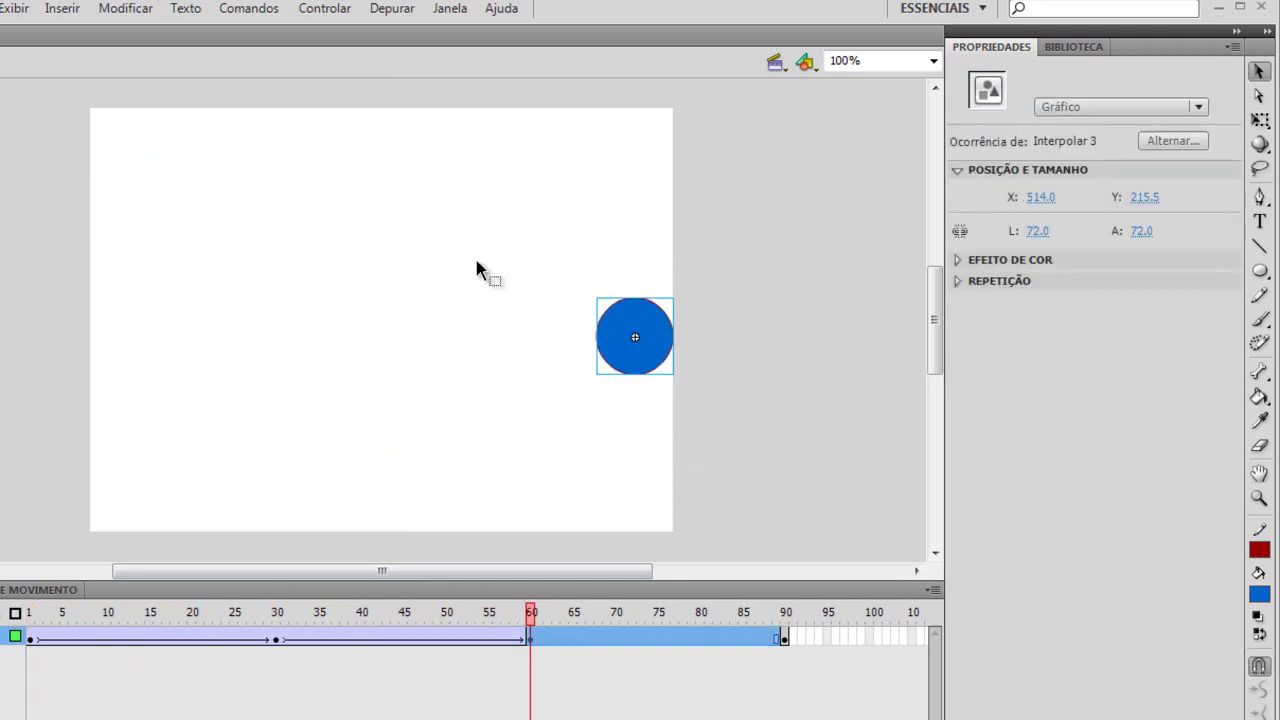
{"action": "right_click", "coordinate": [663, 361]}
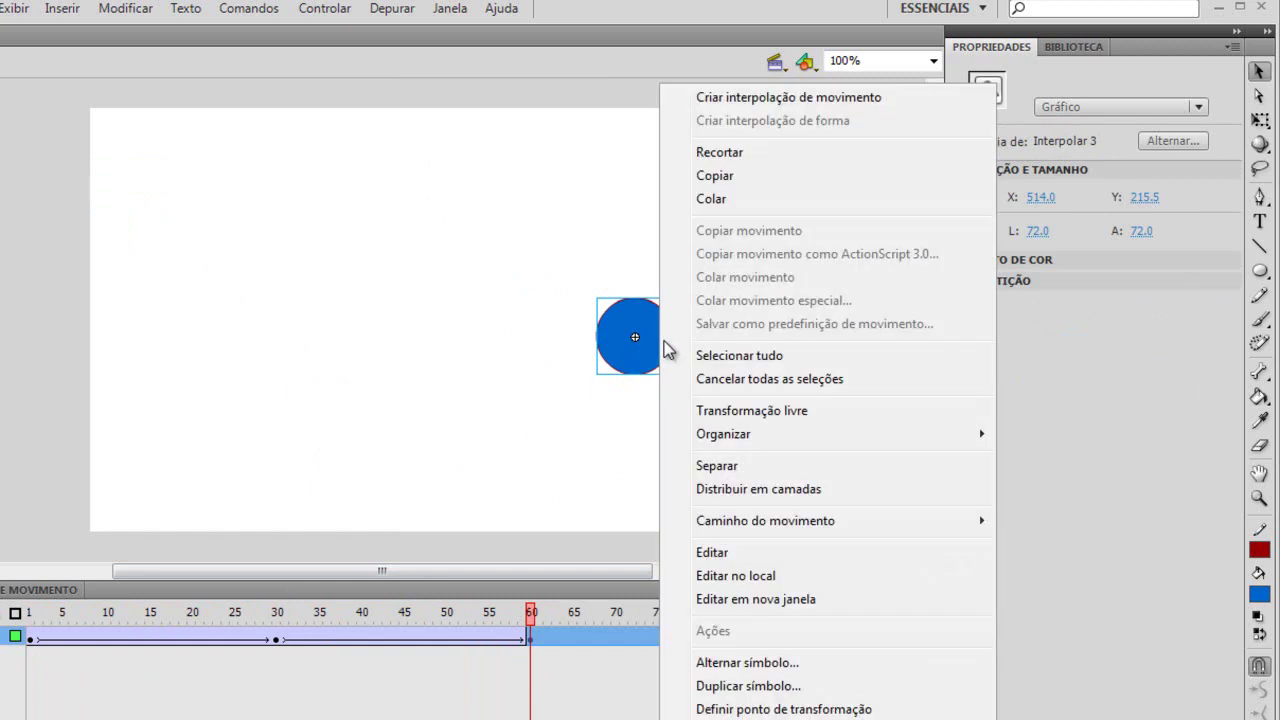
{"action": "left_click", "coordinate": [463, 329]}
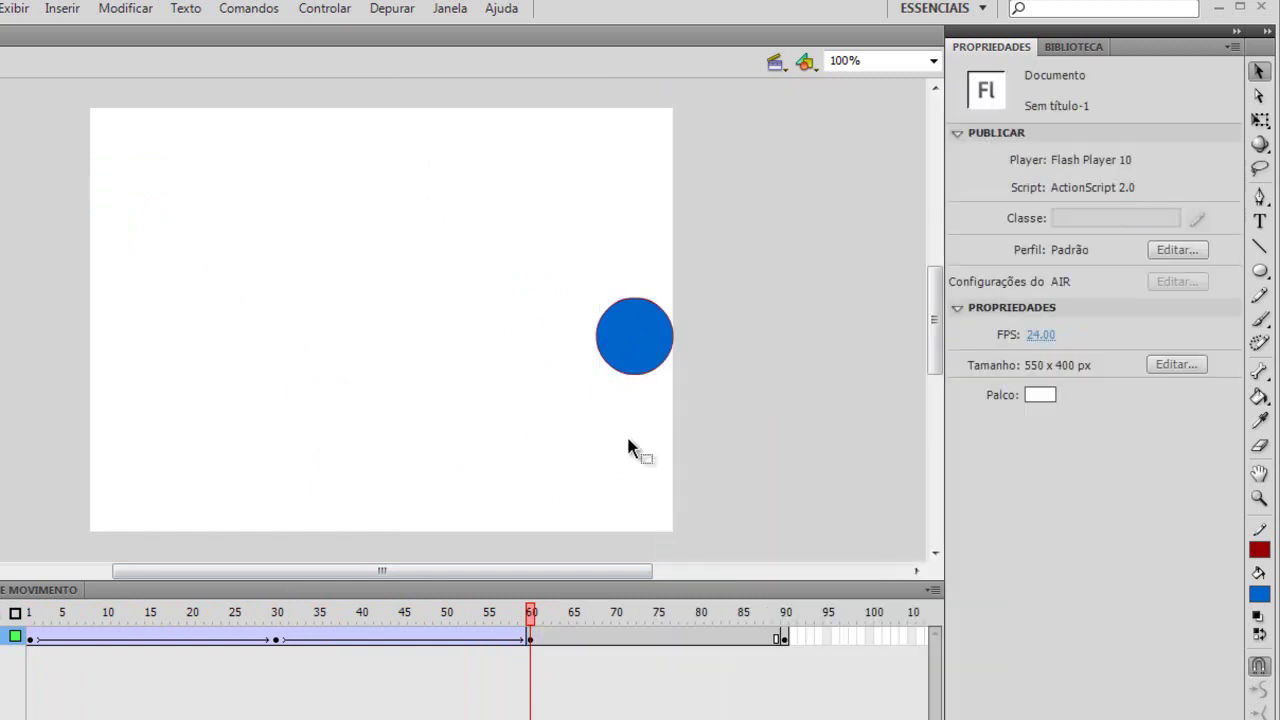
- Remove frame 89, just before the last keyframe of the circle's layer
{"action": "left_click", "coordinate": [777, 637]}
{"action": "right_click", "coordinate": [780, 640]}
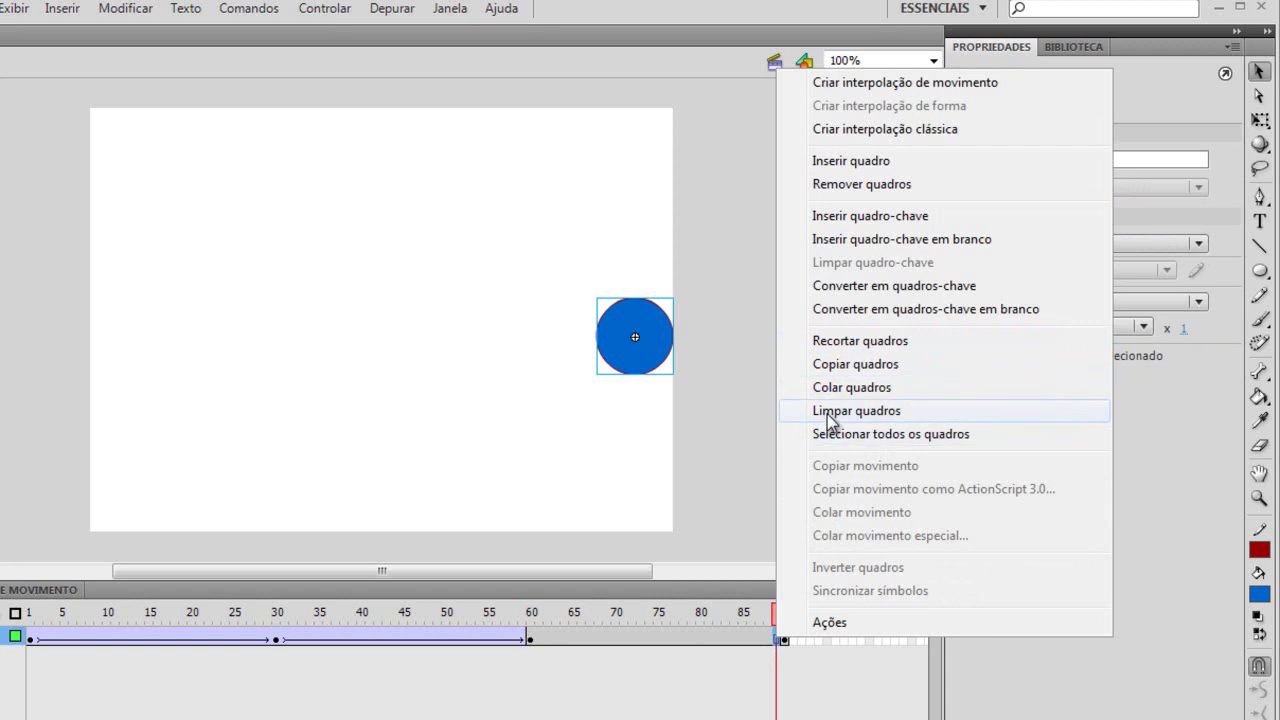
{"action": "left_click", "coordinate": [830, 186]}
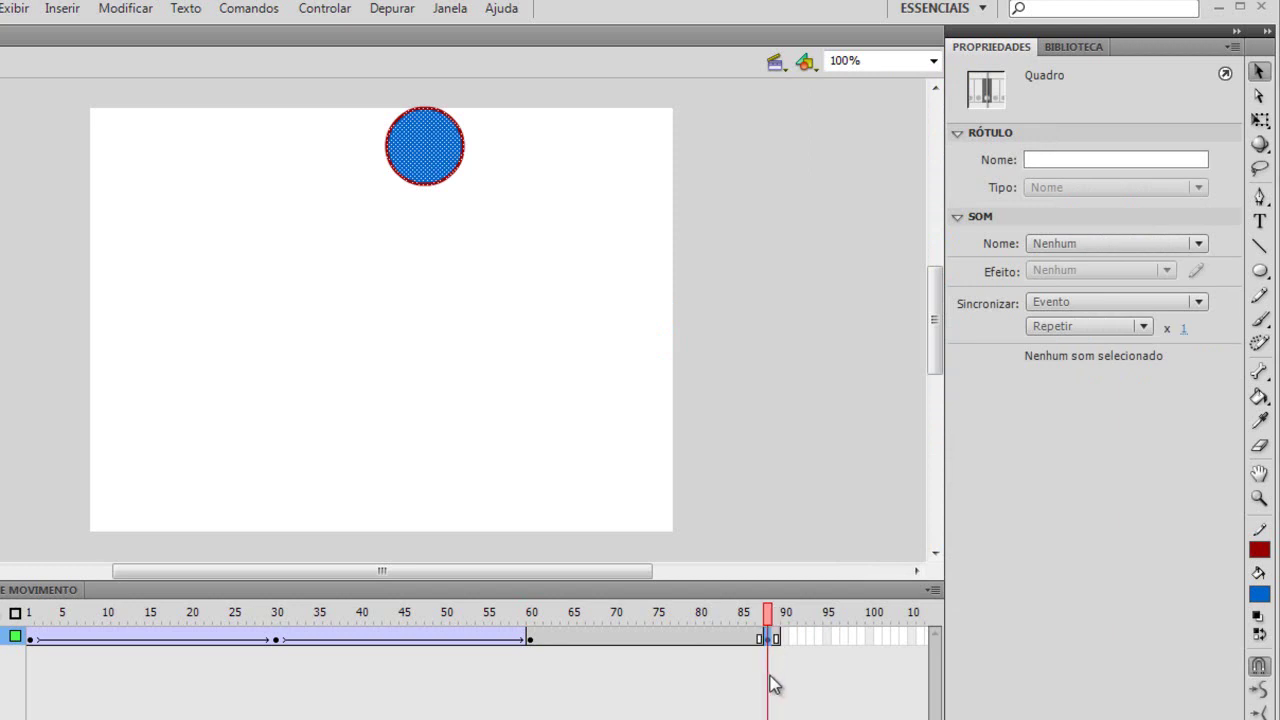
{"action": "left_click", "coordinate": [794, 692]}
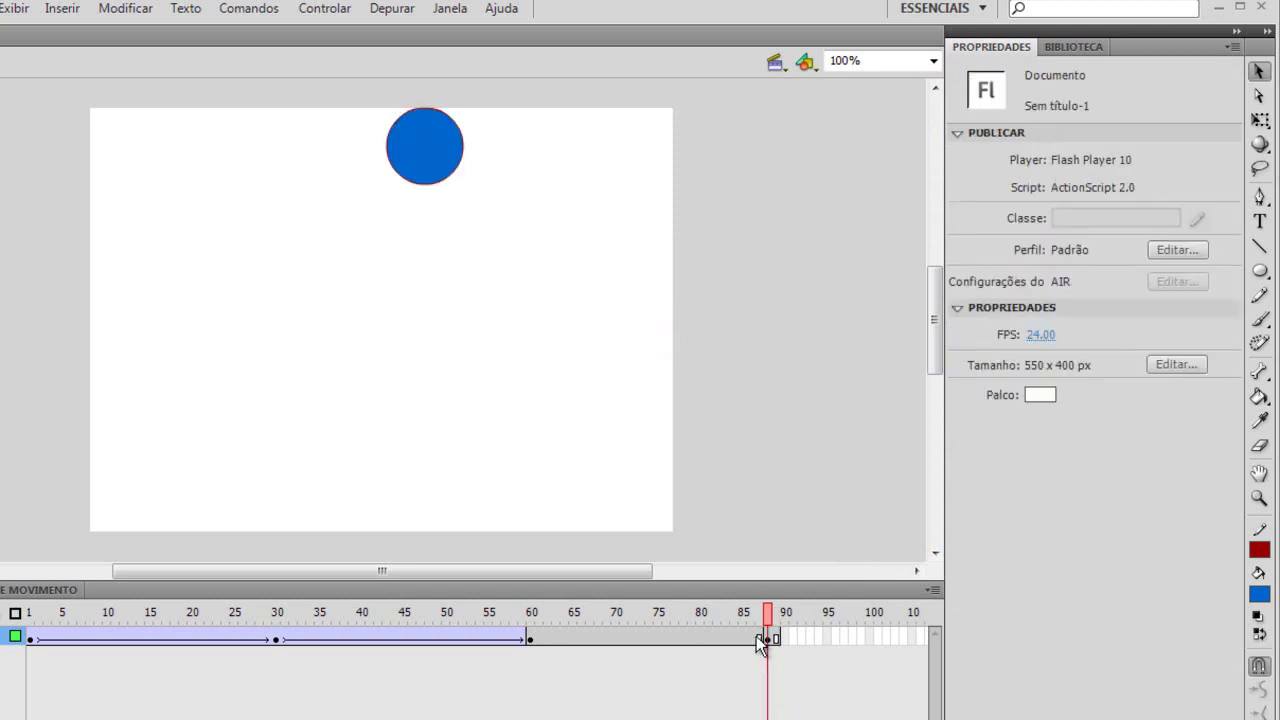
- Remove the keyframes at frames 88 and 89 from the end of the circle's layer
{"action": "left_click", "coordinate": [759, 638]}
{"action": "left_click", "coordinate": [777, 638]}
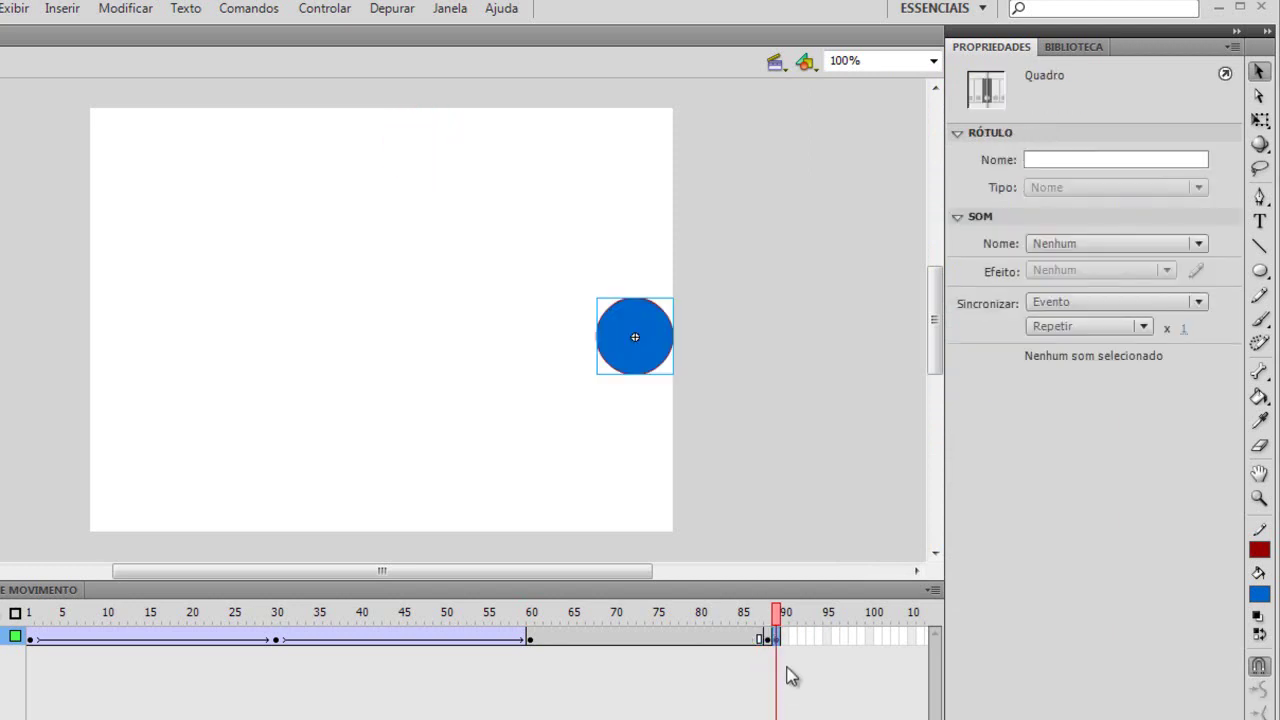
{"action": "left_click", "coordinate": [775, 646]}
{"action": "left_click", "coordinate": [767, 638]}
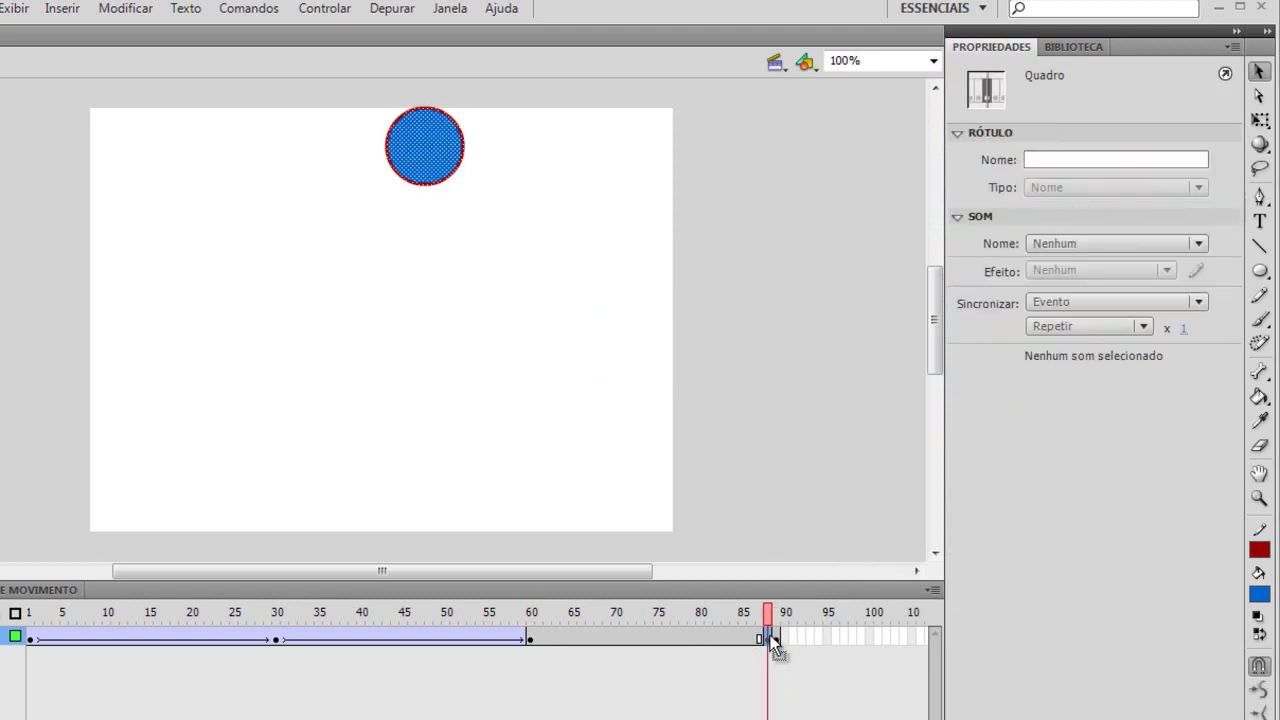
{"action": "right_click", "coordinate": [772, 645]}
{"action": "left_click", "coordinate": [864, 182]}
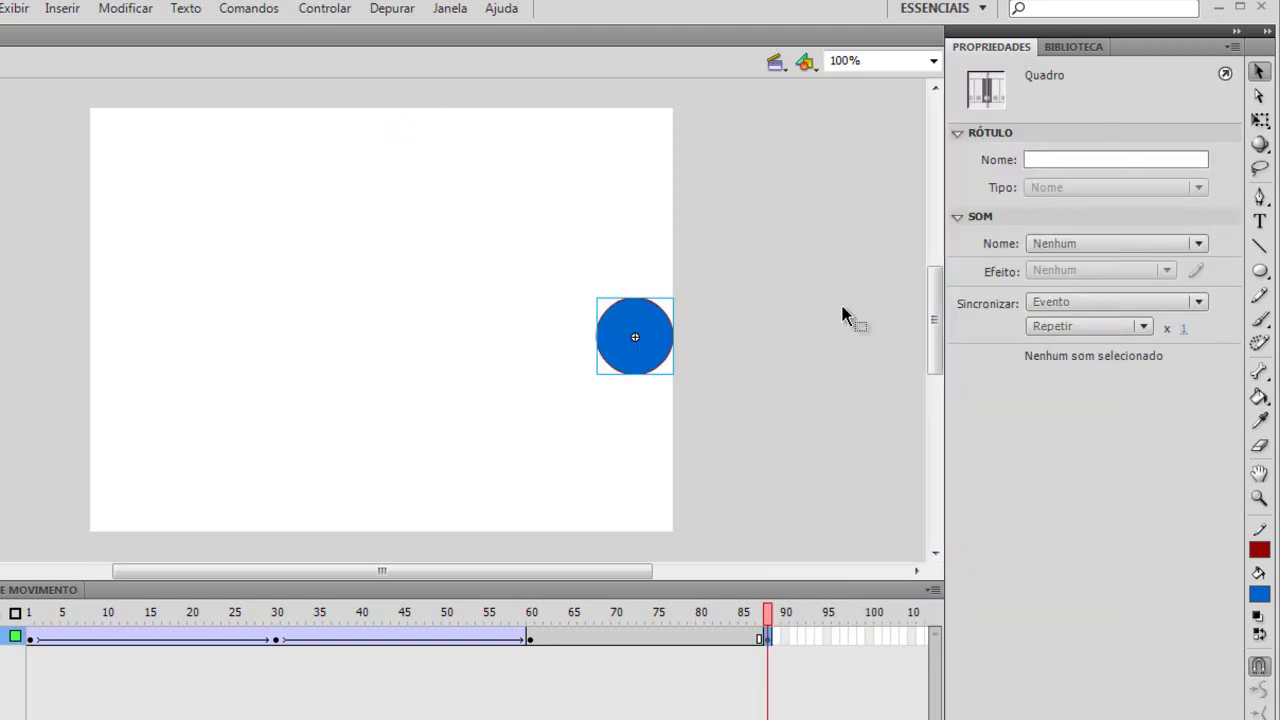
{"action": "right_click", "coordinate": [766, 639]}
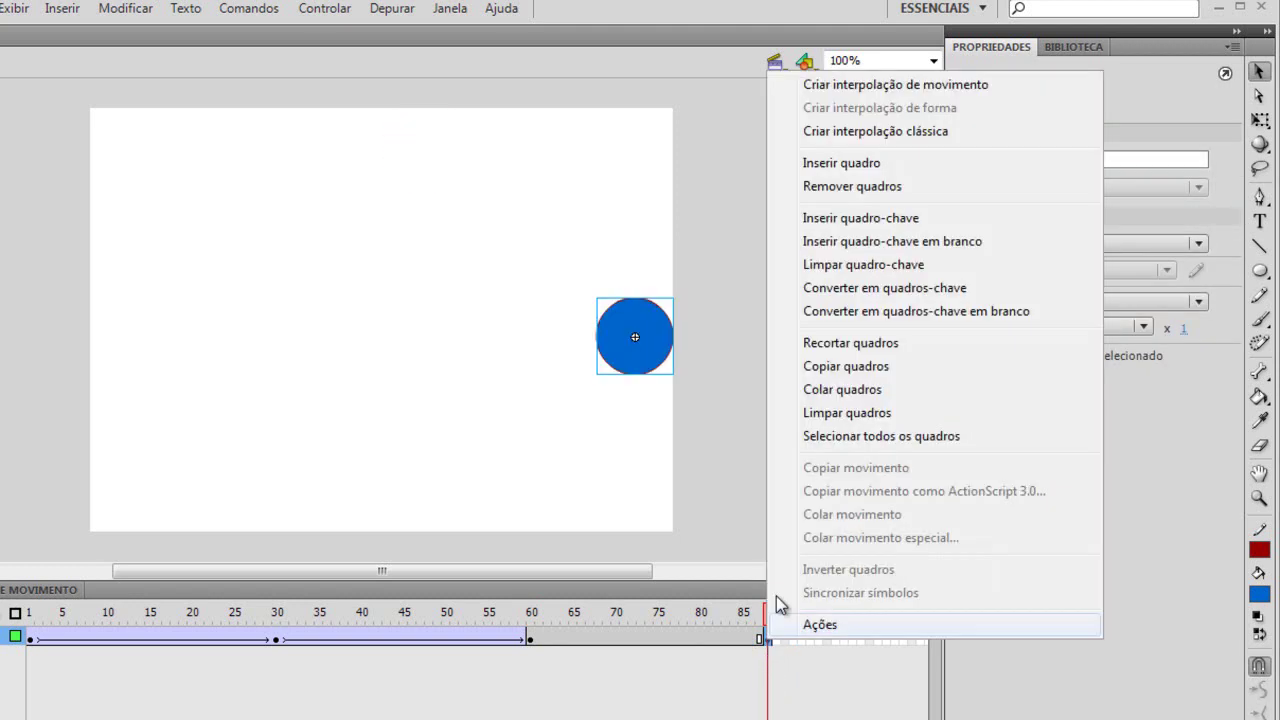
{"action": "left_click", "coordinate": [871, 189]}
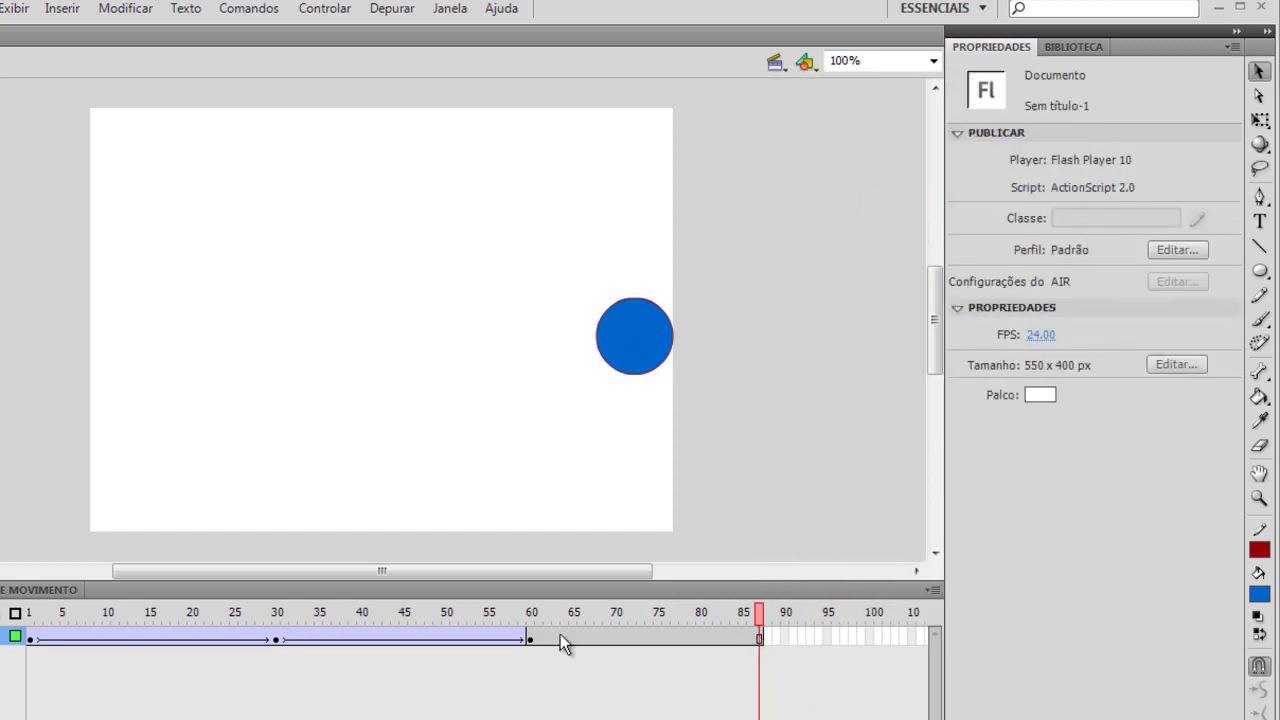
- Move the circle's keyframe from frame 60 out to frame 90 and back to frame 61
{"action": "left_click", "coordinate": [530, 638]}
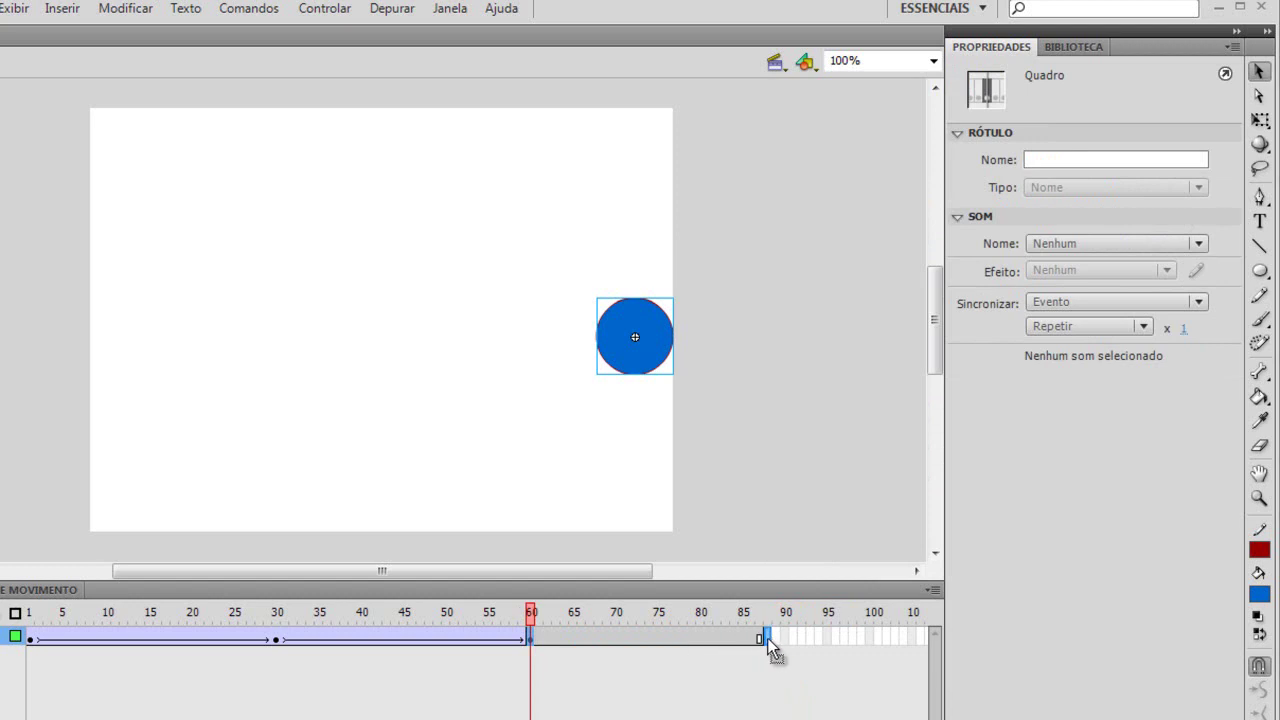
{"action": "key", "text": "F5"}
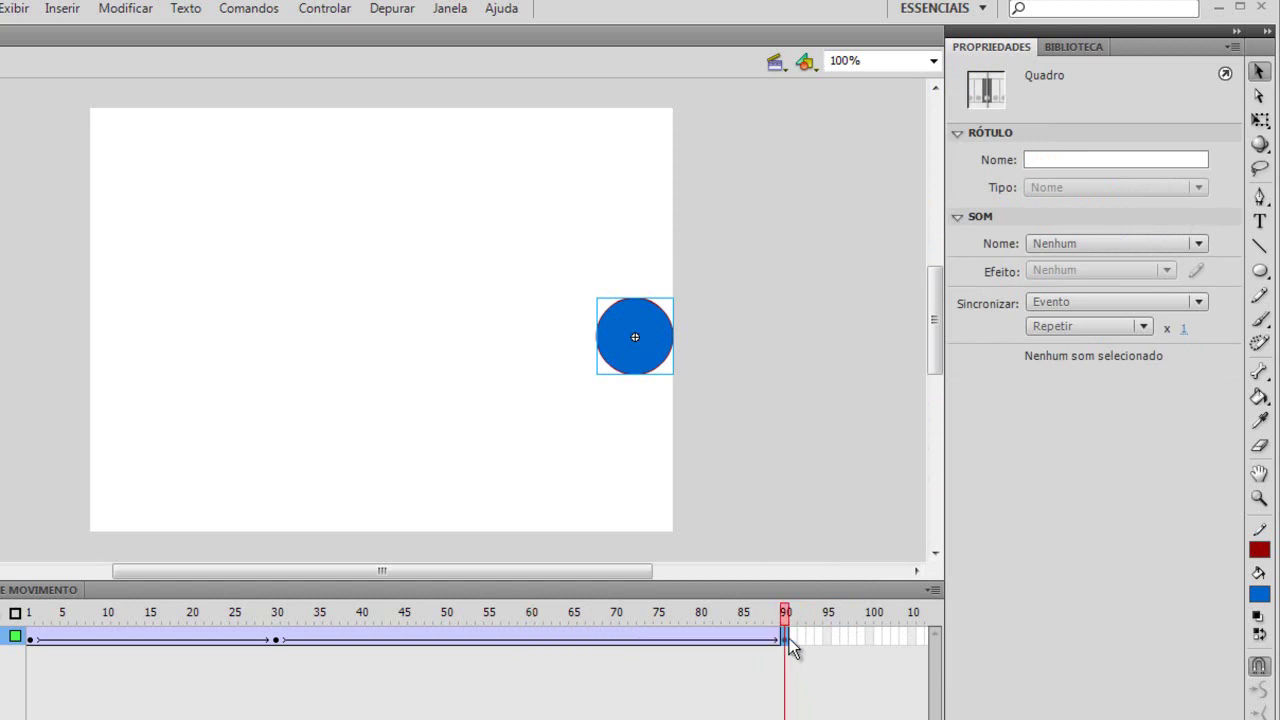
{"action": "left_click", "coordinate": [818, 690]}
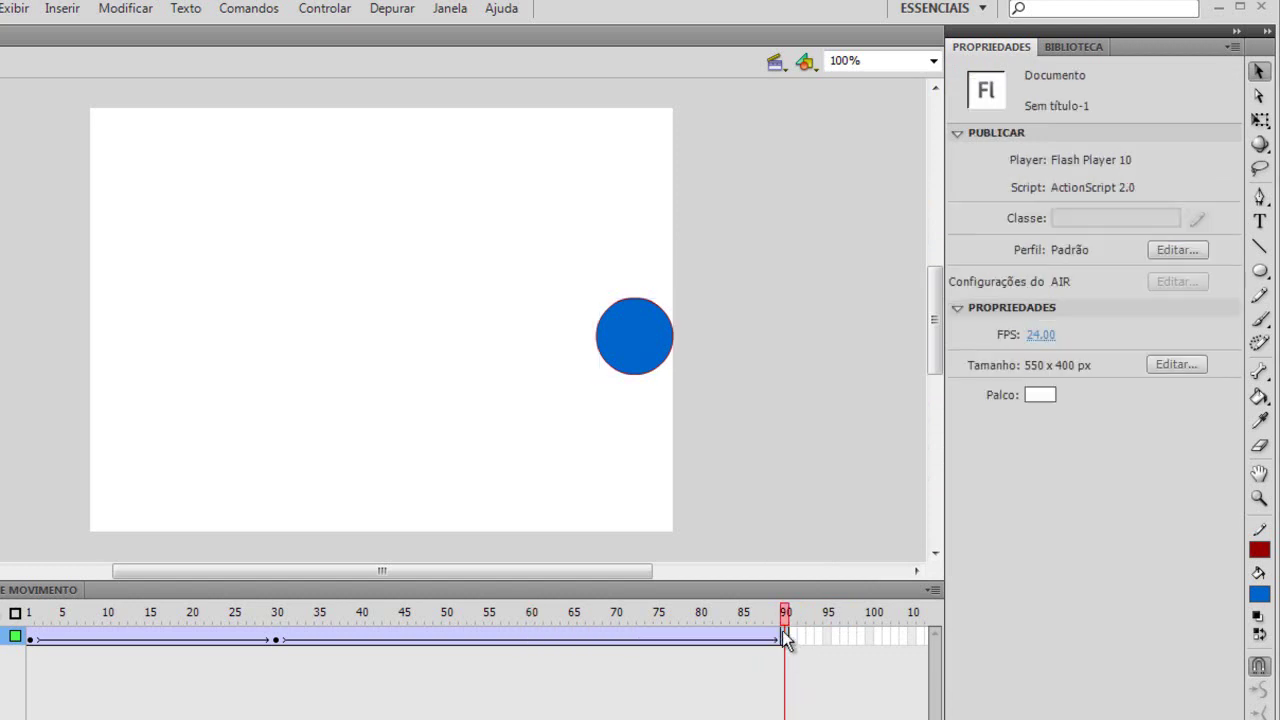
{"action": "left_click_drag", "start_coordinate": [788, 640], "coordinate": [622, 637]}
{"action": "left_click_drag", "start_coordinate": [782, 636], "coordinate": [537, 638]}
{"action": "left_click", "coordinate": [630, 708]}
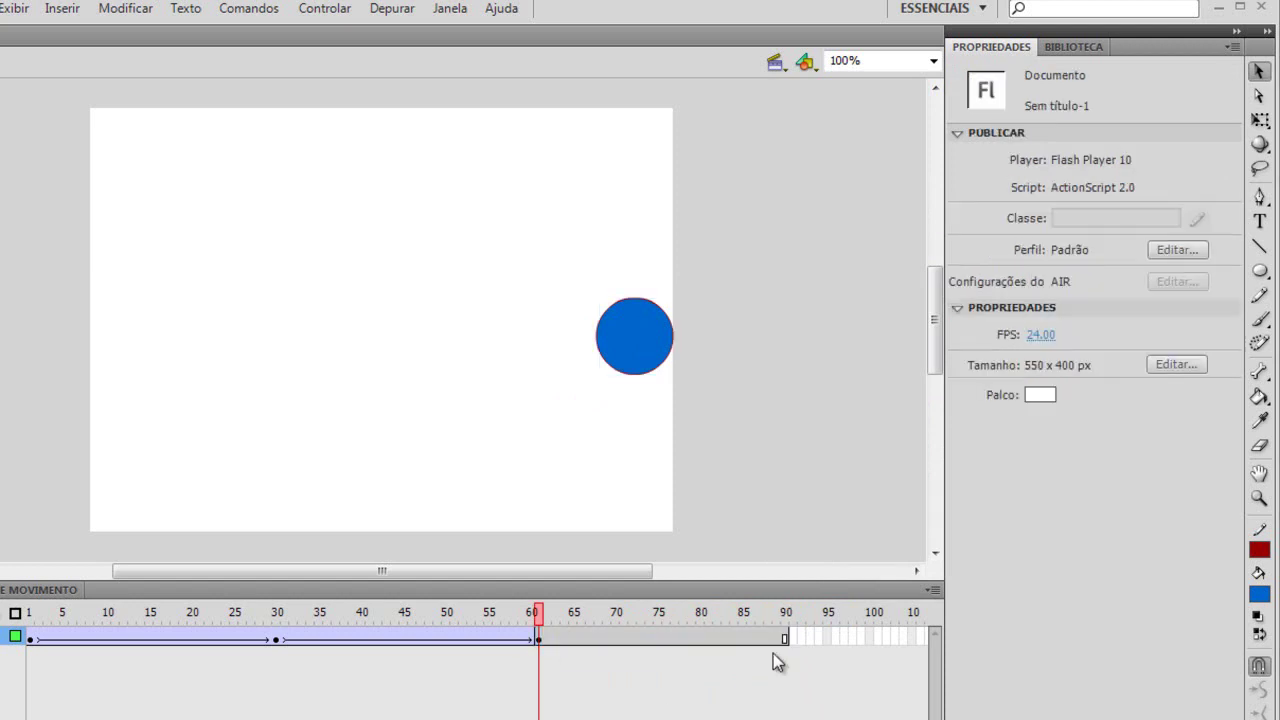
- Insert a keyframe at frame 90 of the circle's layer
{"action": "right_click", "coordinate": [784, 637]}
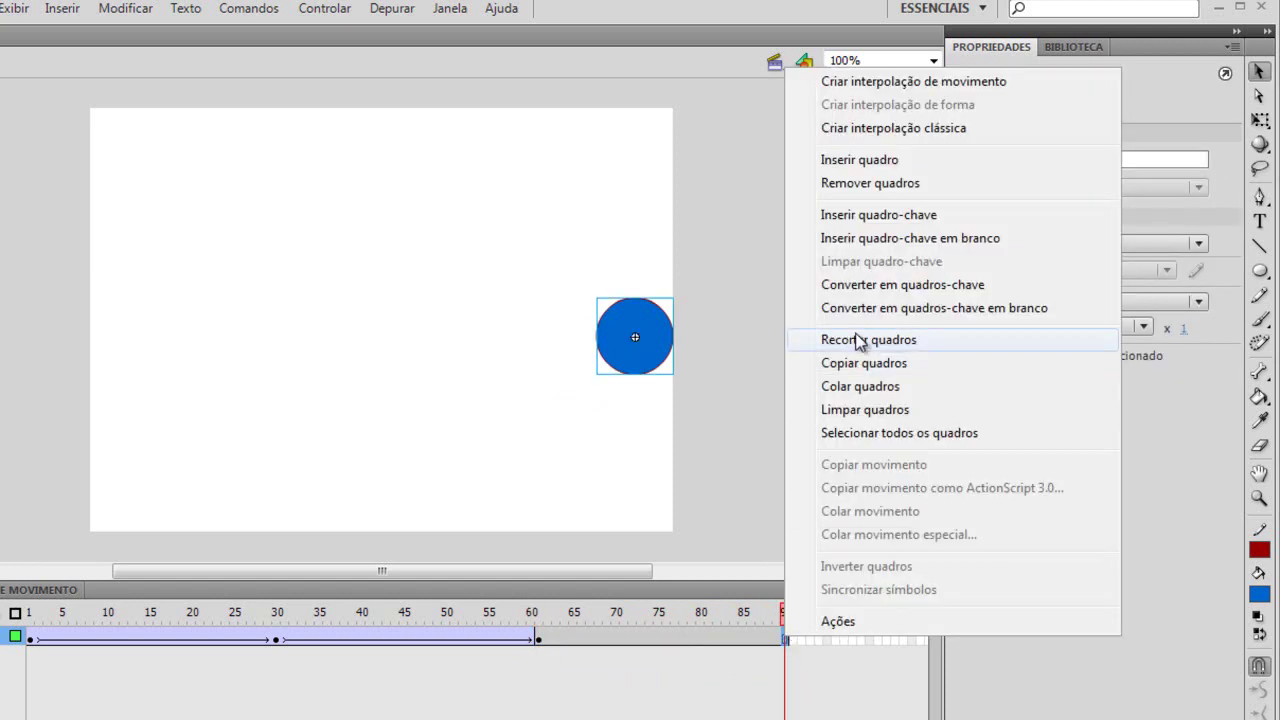
{"action": "left_click", "coordinate": [873, 216]}
{"action": "left_click", "coordinate": [828, 665]}
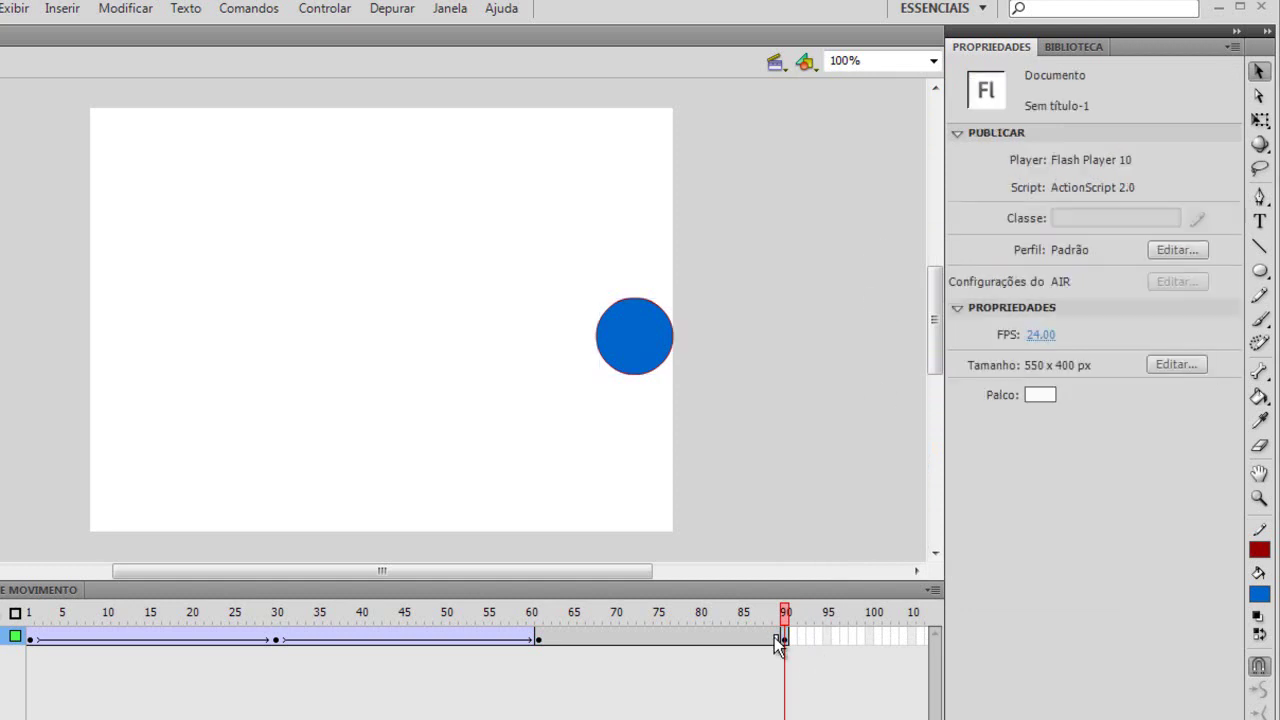
- Remove all frames and keyframes after frame 61 on the circle's layer
{"action": "left_click", "coordinate": [776, 638]}
{"action": "right_click", "coordinate": [776, 638]}
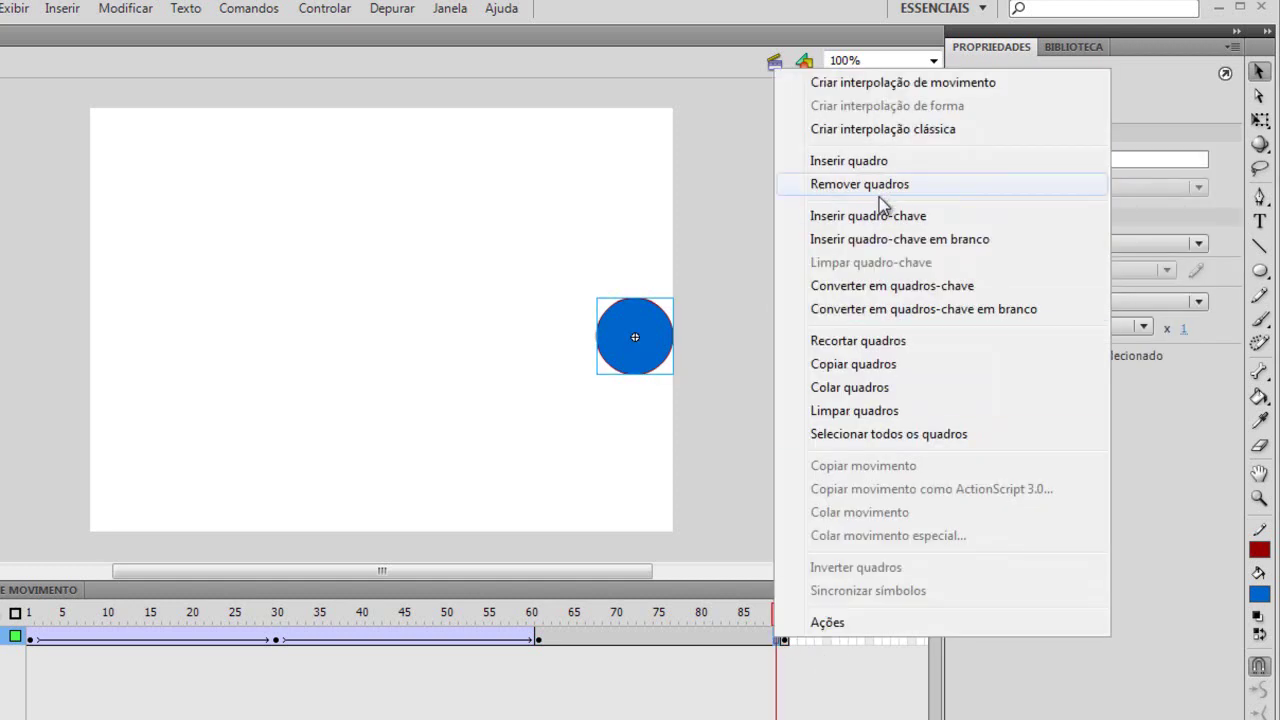
{"action": "left_click", "coordinate": [545, 640]}
{"action": "left_click", "coordinate": [549, 639]}
{"action": "left_click_drag", "start_coordinate": [545, 640], "coordinate": [776, 638]}
{"action": "right_click", "coordinate": [765, 638]}
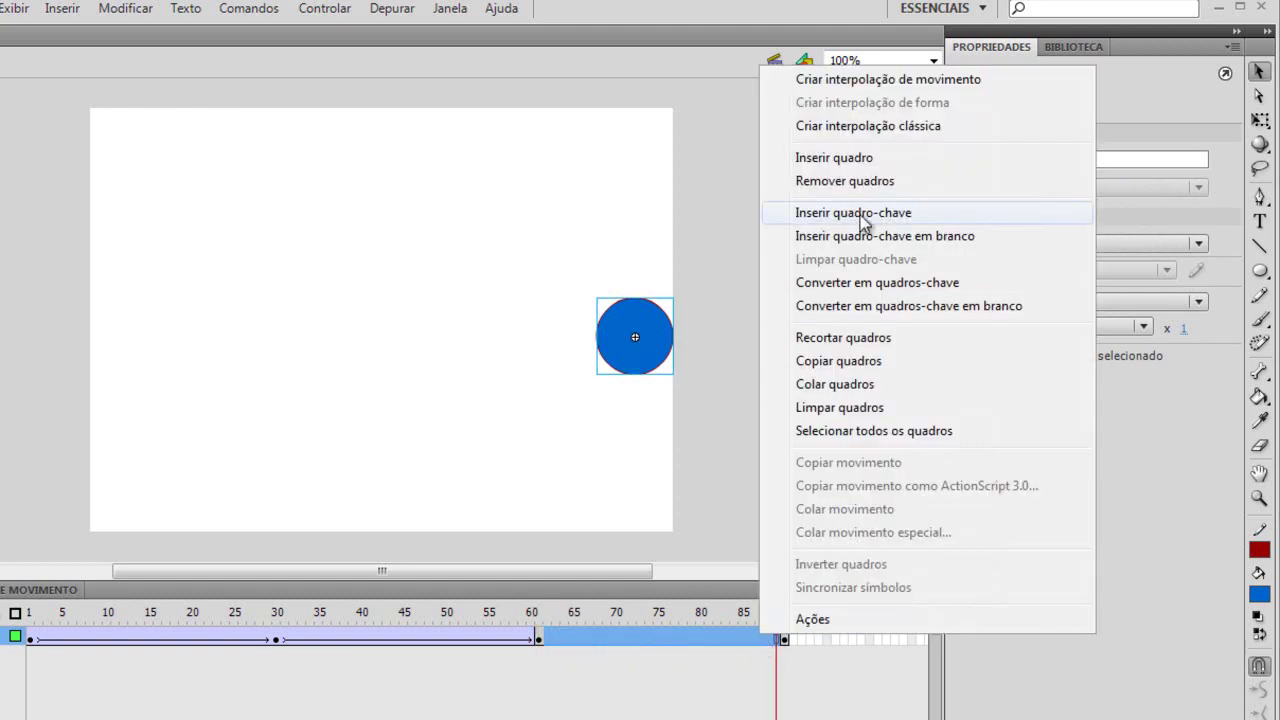
{"action": "left_click", "coordinate": [863, 189]}
{"action": "left_click", "coordinate": [613, 661]}
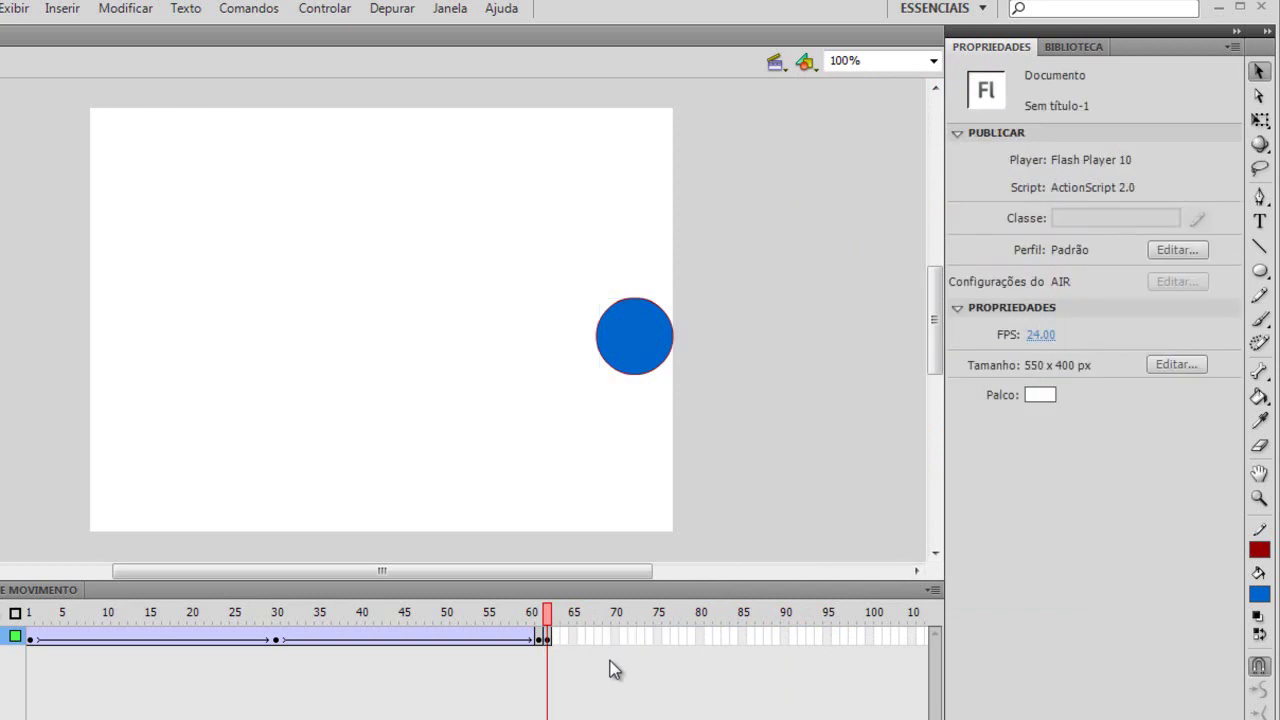
{"action": "left_click", "coordinate": [550, 637]}
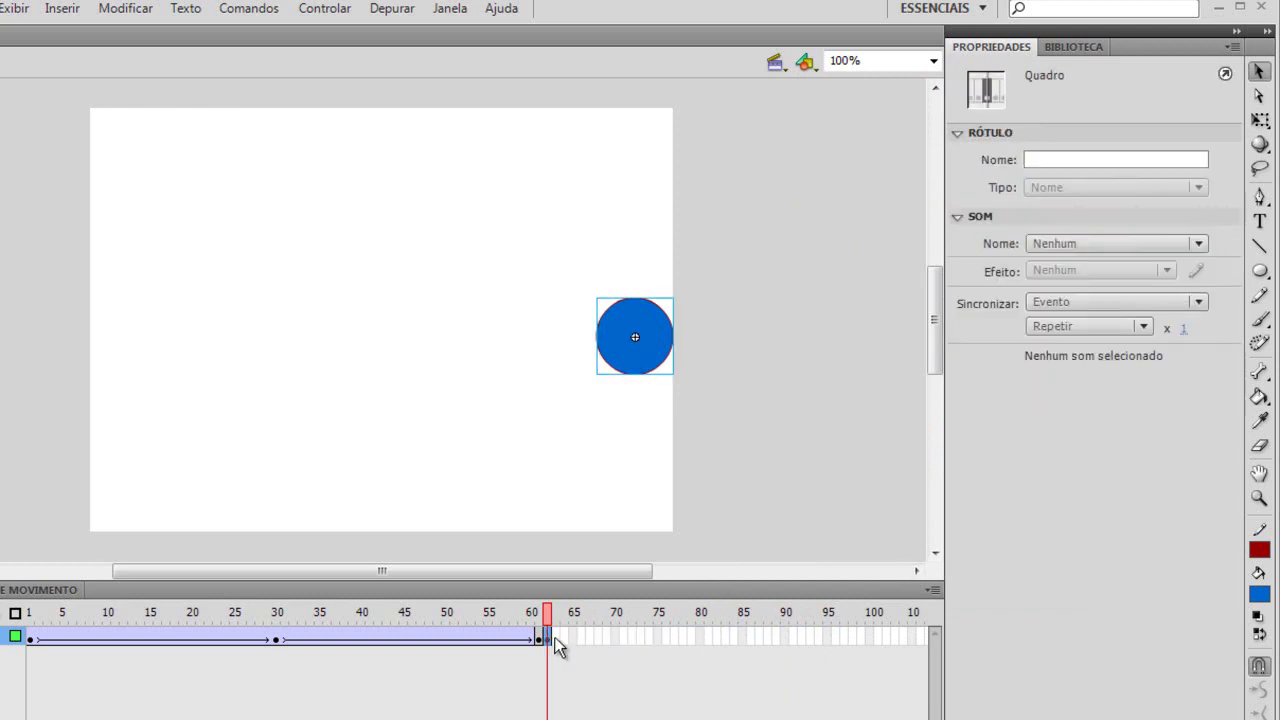
{"action": "right_click", "coordinate": [549, 639]}
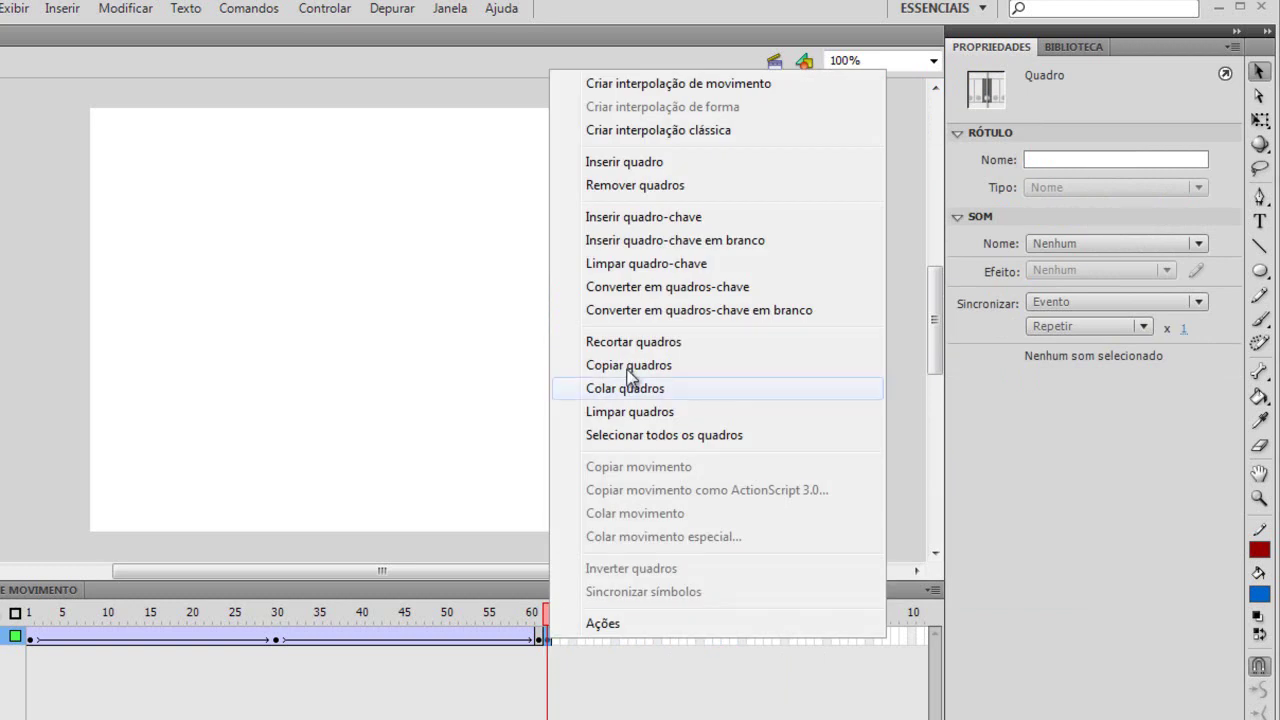
{"action": "left_click", "coordinate": [634, 188]}
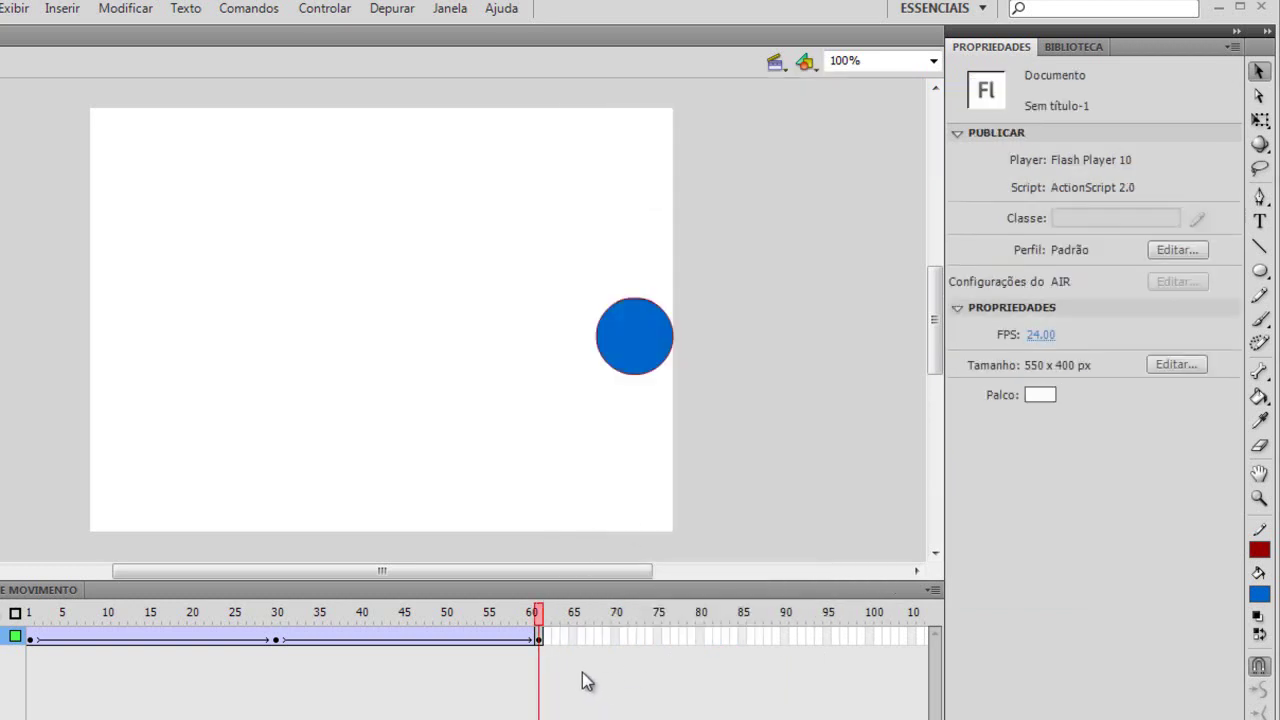
- Insert a keyframe at frame 90 after the keyframe at frame 61 and clear the selection
{"action": "left_click", "coordinate": [543, 637]}
{"action": "left_click", "coordinate": [786, 639]}
{"action": "key", "text": "F6"}
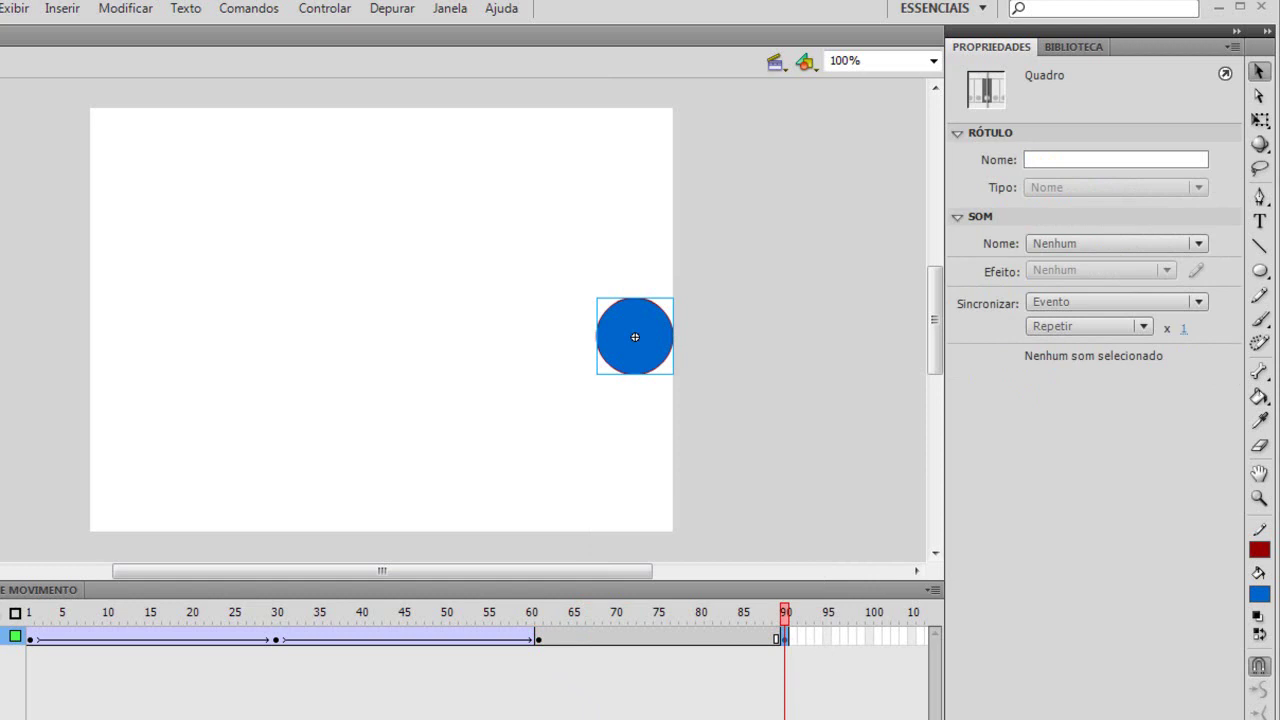
{"action": "key", "text": "ctrl+shift+a"}
{"action": "left_click", "coordinate": [538, 640]}
{"action": "left_click_drag", "start_coordinate": [731, 414], "coordinate": [561, 285]}
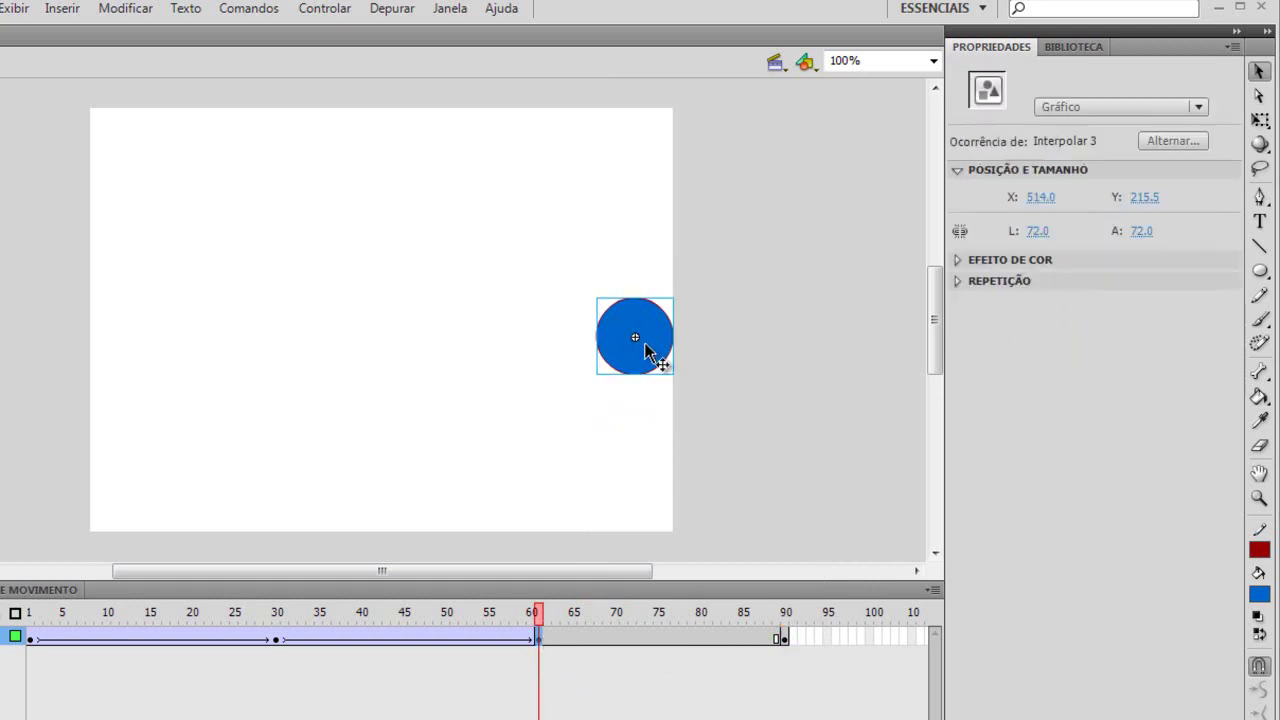
{"action": "right_click", "coordinate": [647, 352]}
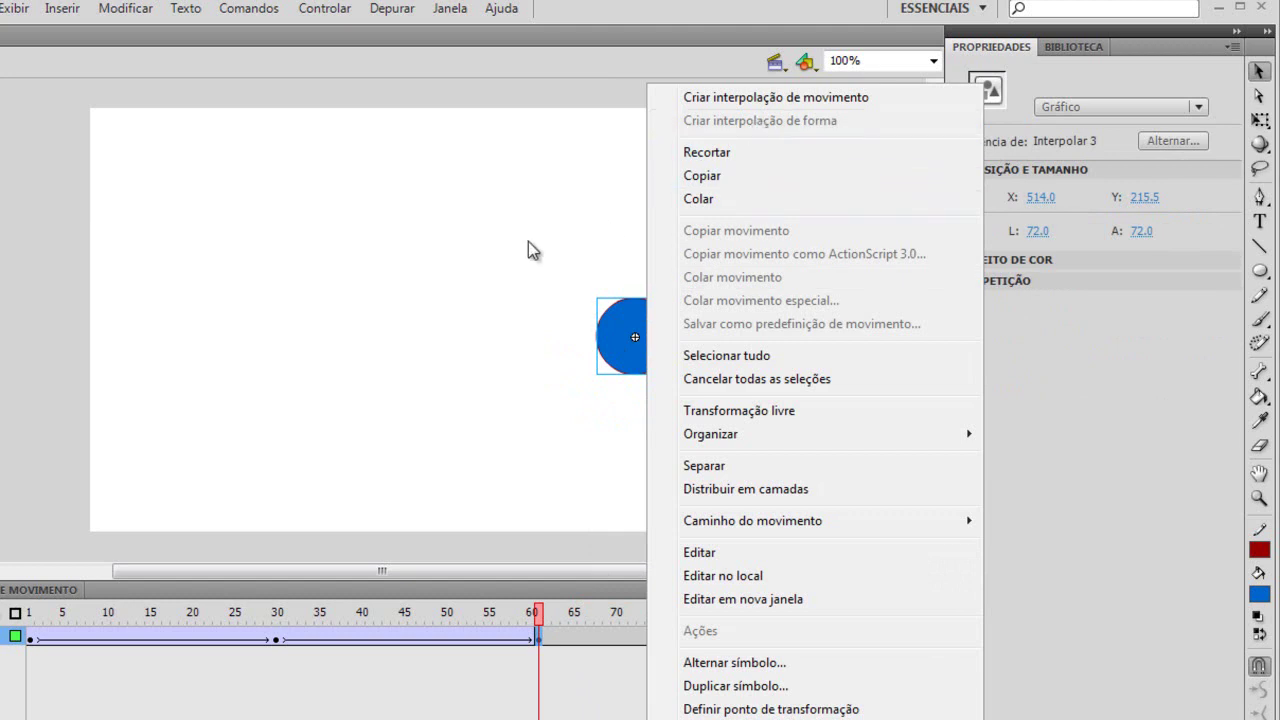
{"action": "left_click", "coordinate": [560, 500]}
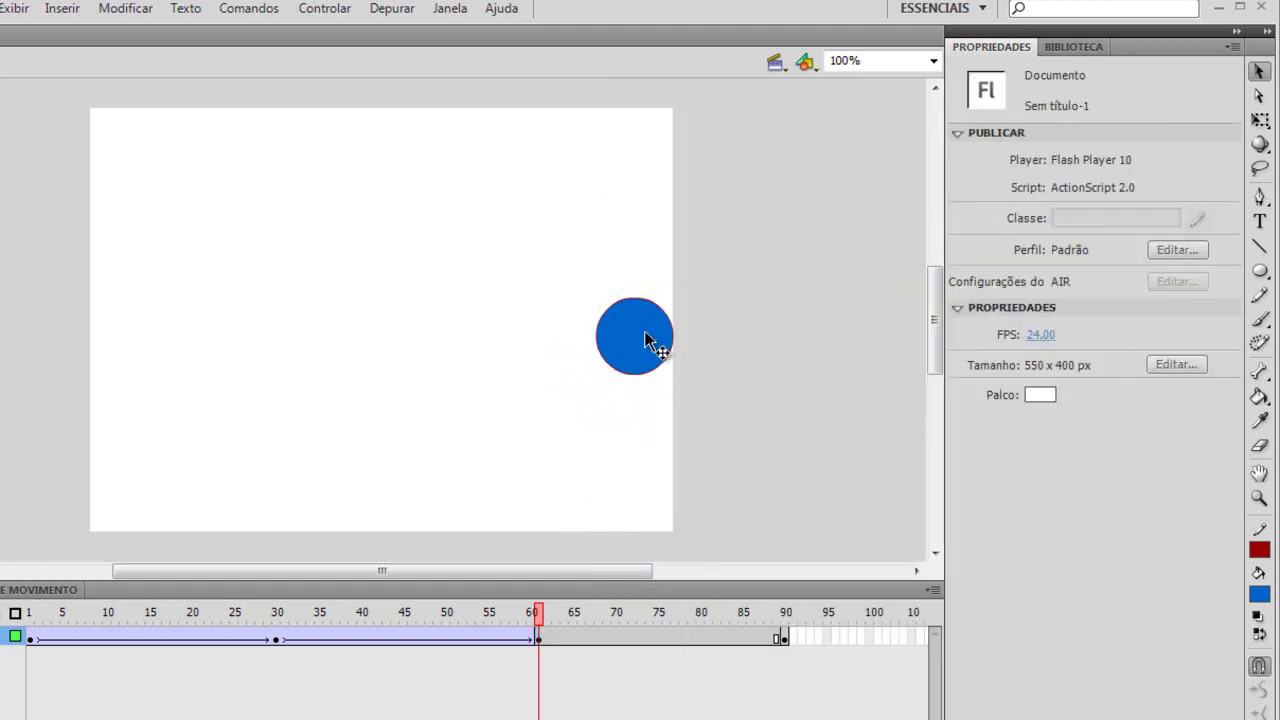
{"action": "left_click", "coordinate": [652, 368]}
{"action": "right_click", "coordinate": [647, 365]}
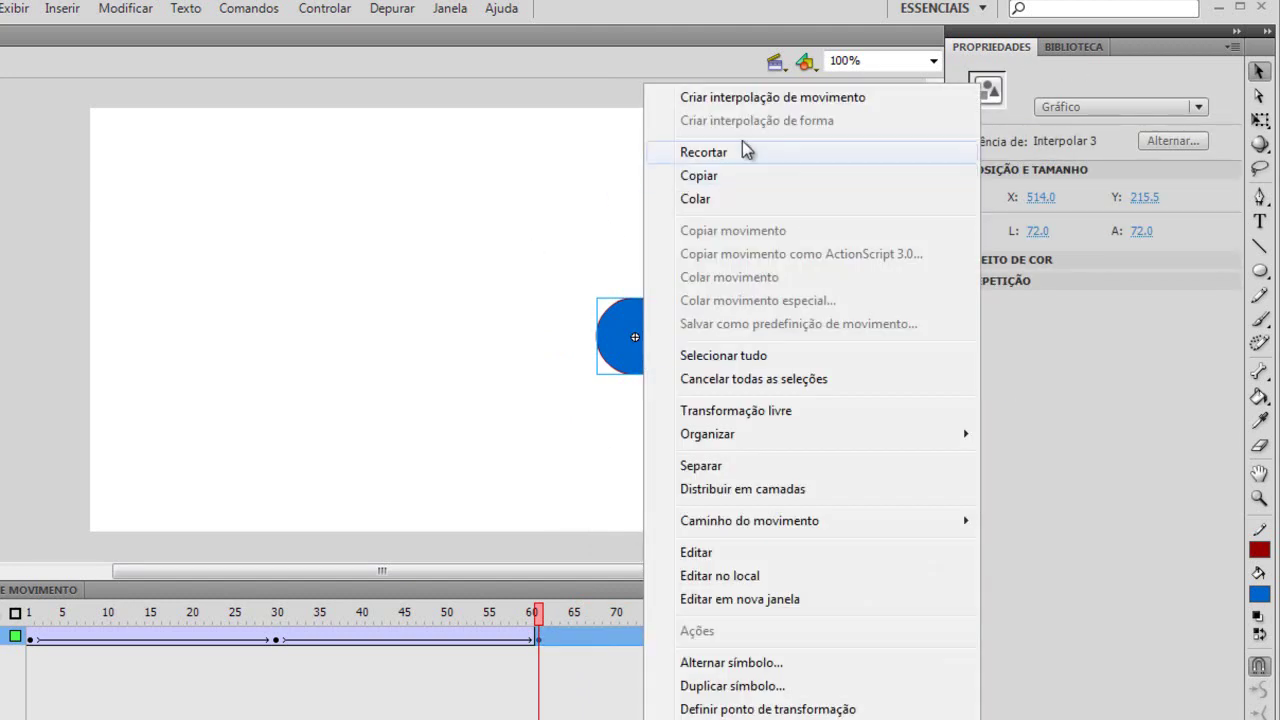
{"action": "left_click", "coordinate": [551, 323]}
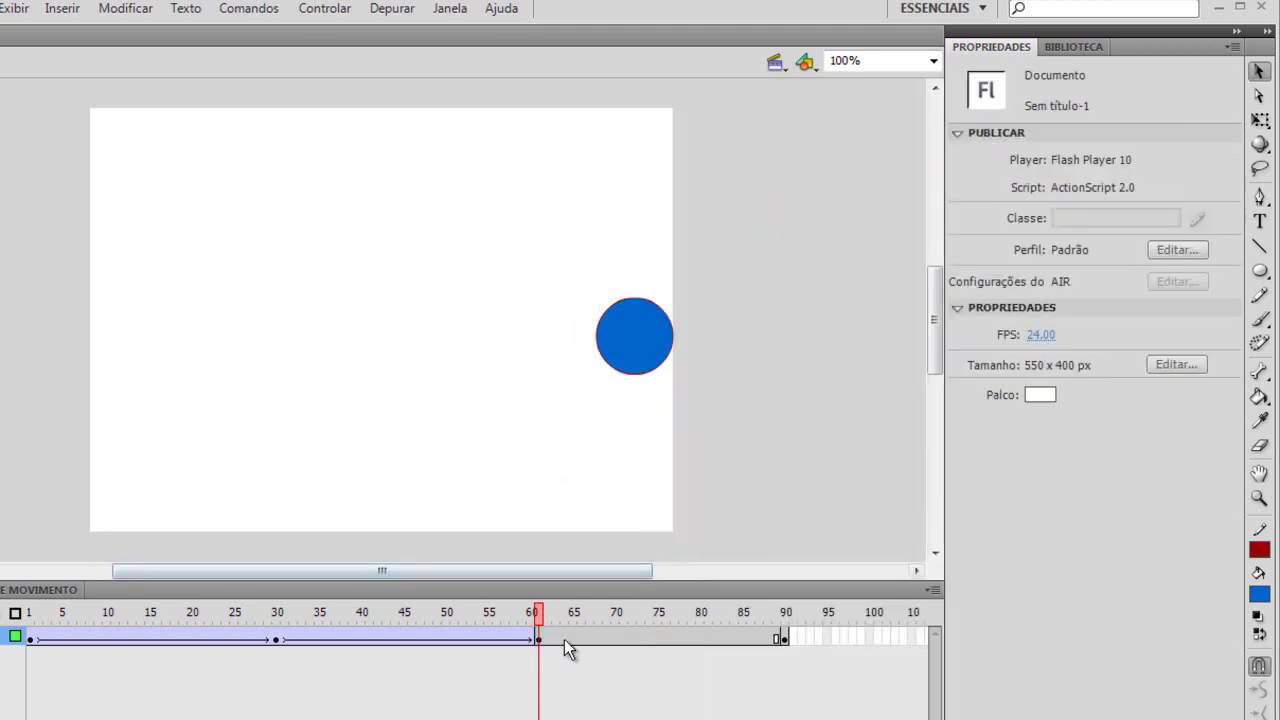
- Create a classic tween on the circle's layer between the keyframes at frames 61 and 90
{"action": "left_click_drag", "start_coordinate": [540, 639], "coordinate": [781, 638]}
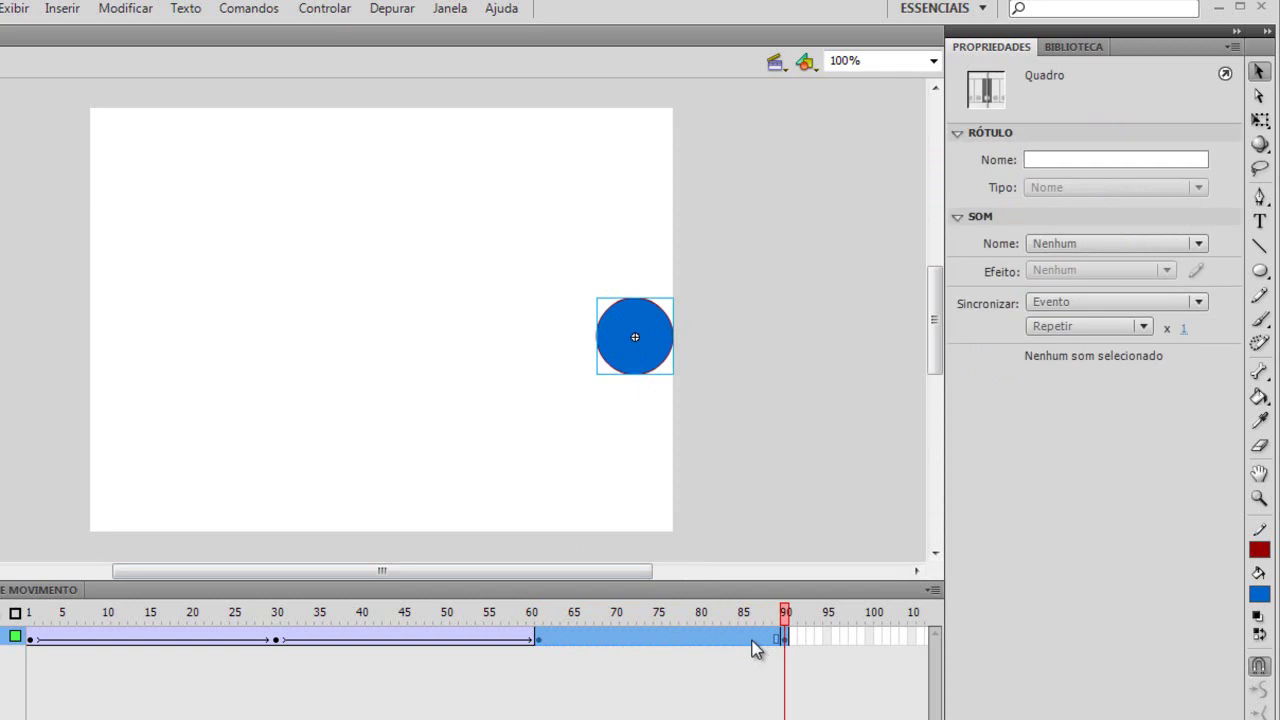
{"action": "right_click", "coordinate": [752, 639]}
{"action": "left_click", "coordinate": [914, 132]}
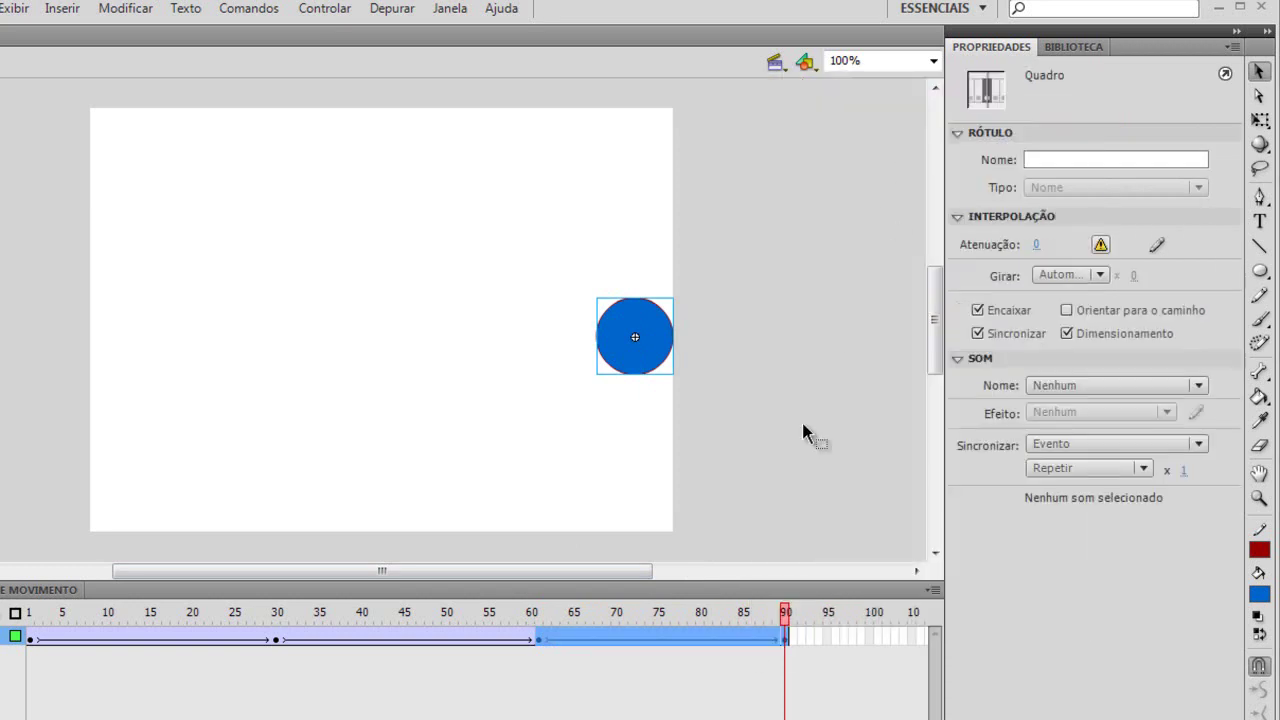
{"action": "left_click", "coordinate": [800, 697]}
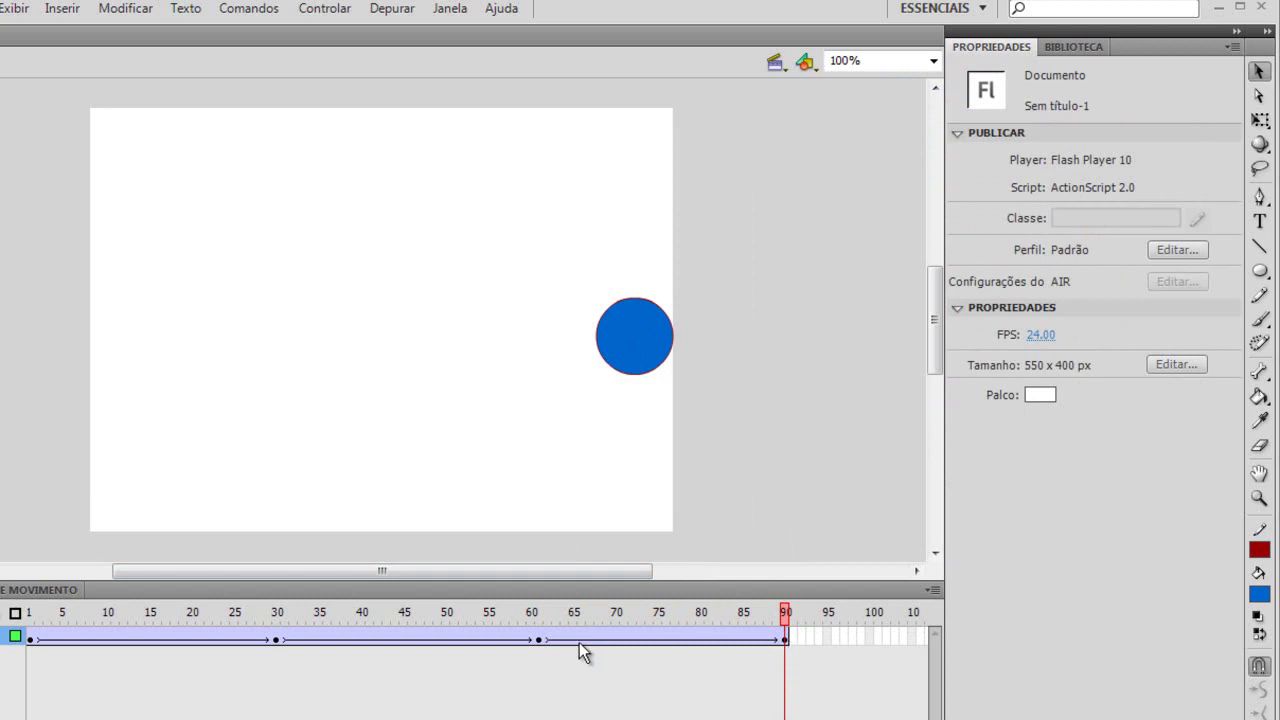
- Undo the classic tween between frames 61 and 90 and clear the frame selection
{"action": "left_click", "coordinate": [787, 640]}
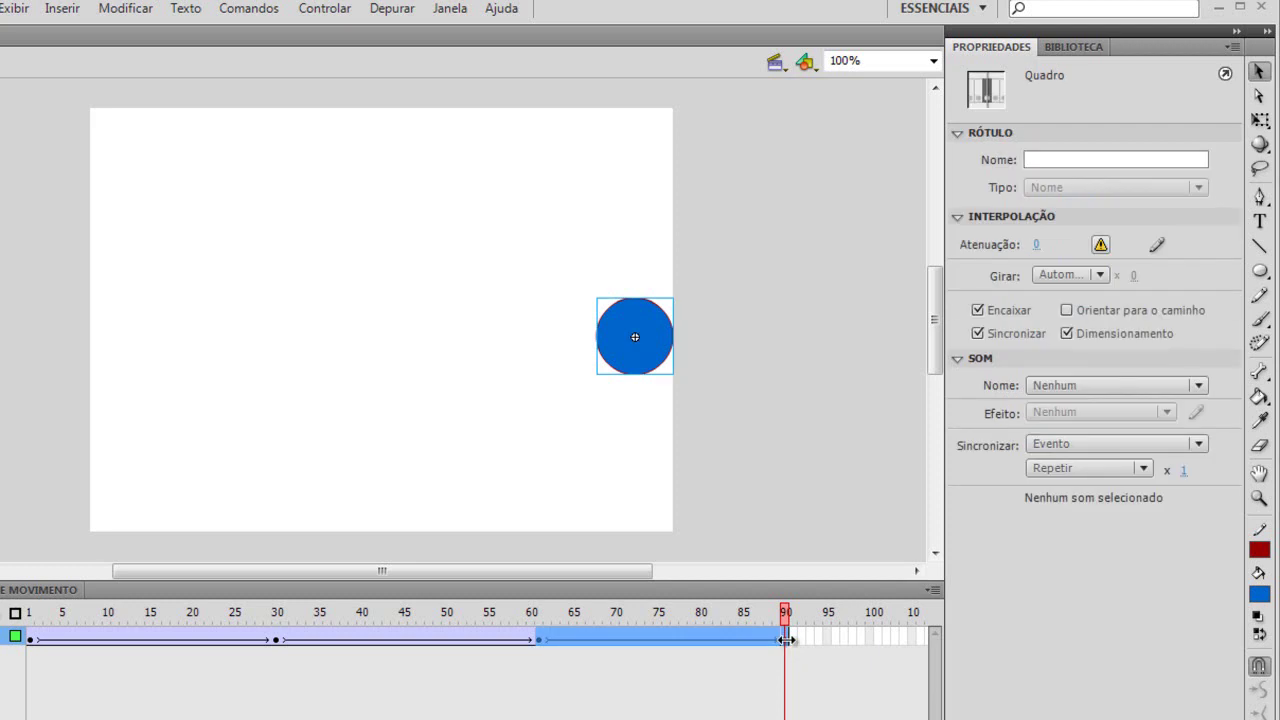
{"action": "left_click", "coordinate": [781, 663]}
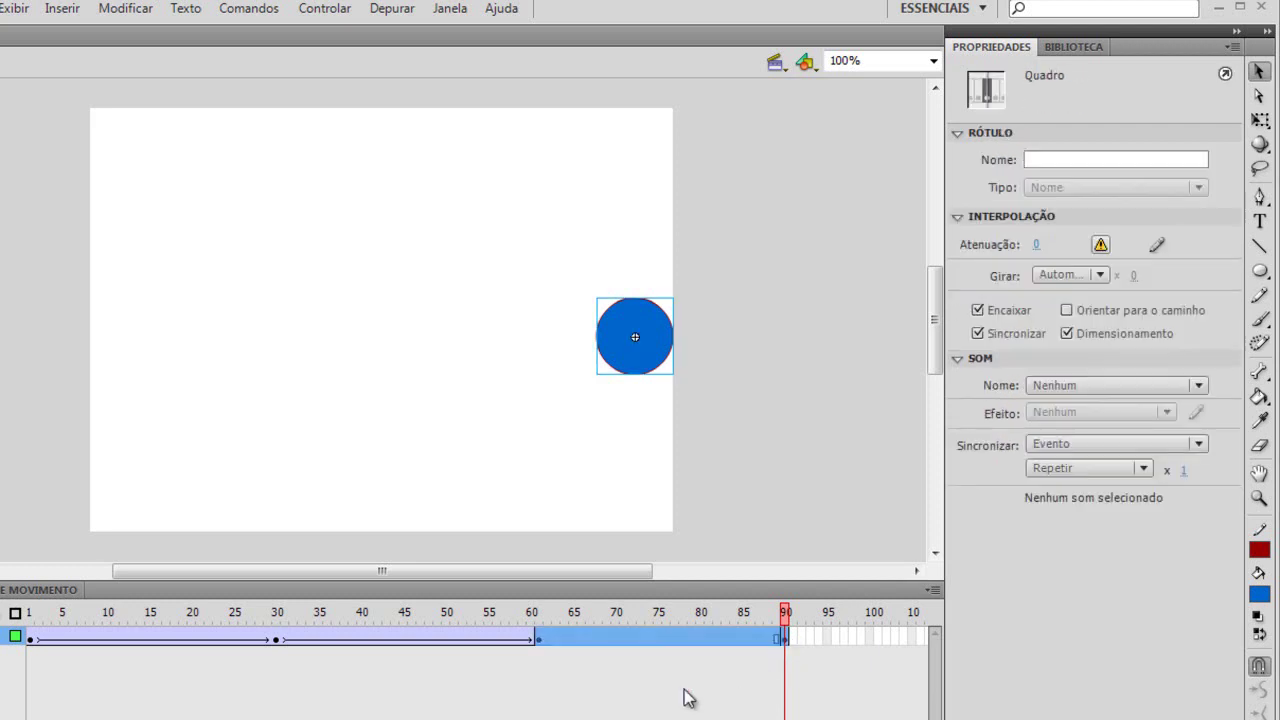
{"action": "left_click", "coordinate": [640, 680]}
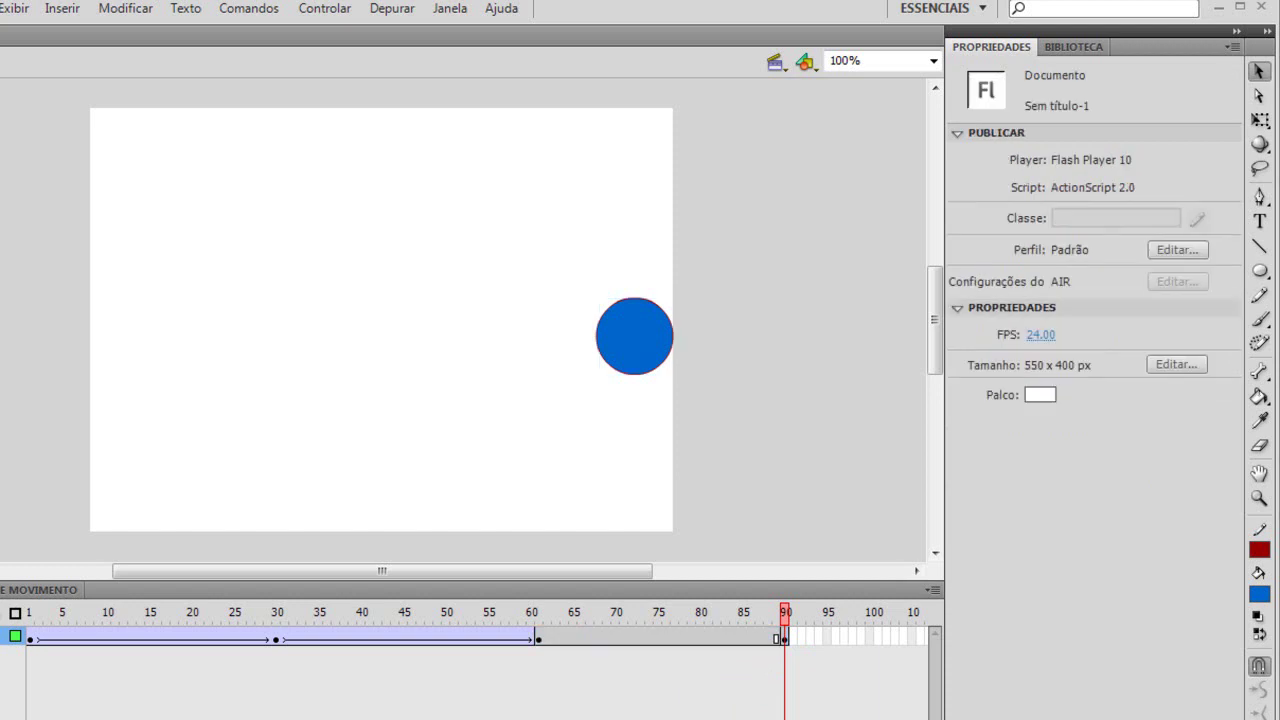
- Scrub from frame 61 to frame 90 to review the circle in the untweened segment
{"action": "left_click", "coordinate": [540, 633]}
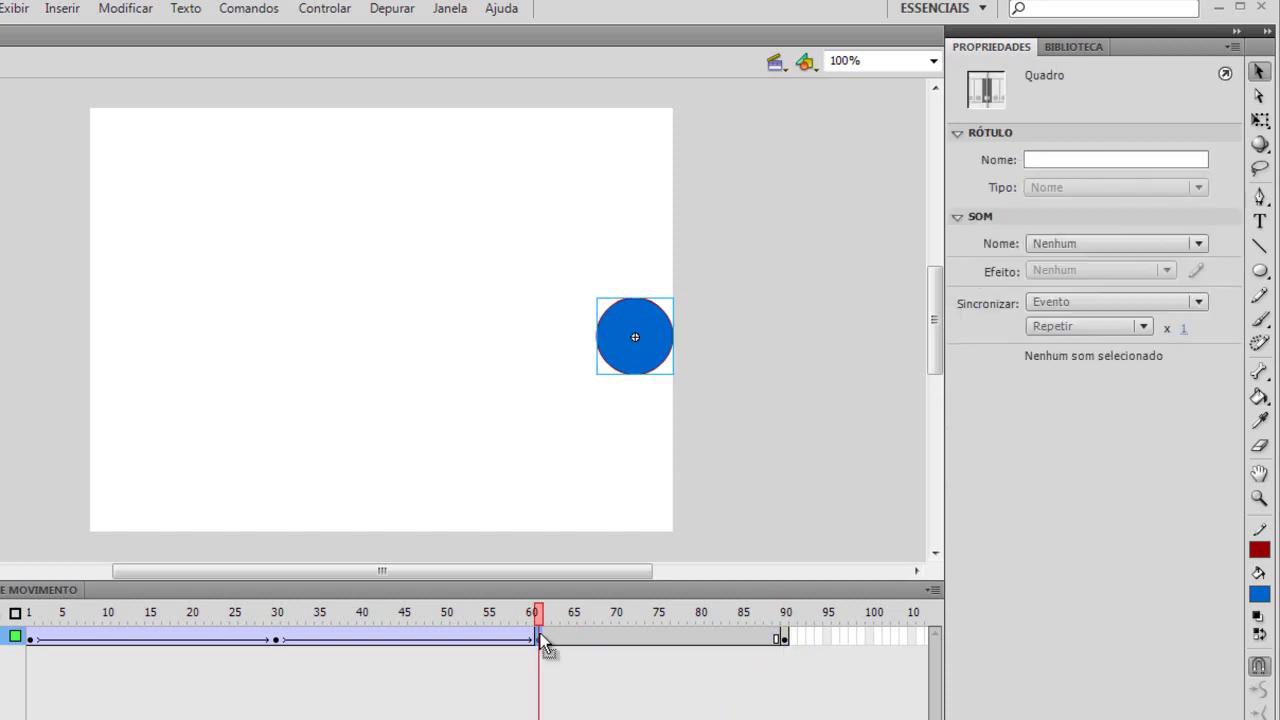
{"action": "left_click_drag", "start_coordinate": [540, 612], "coordinate": [768, 612]}
{"action": "left_click", "coordinate": [776, 638]}
{"action": "left_click", "coordinate": [785, 638]}
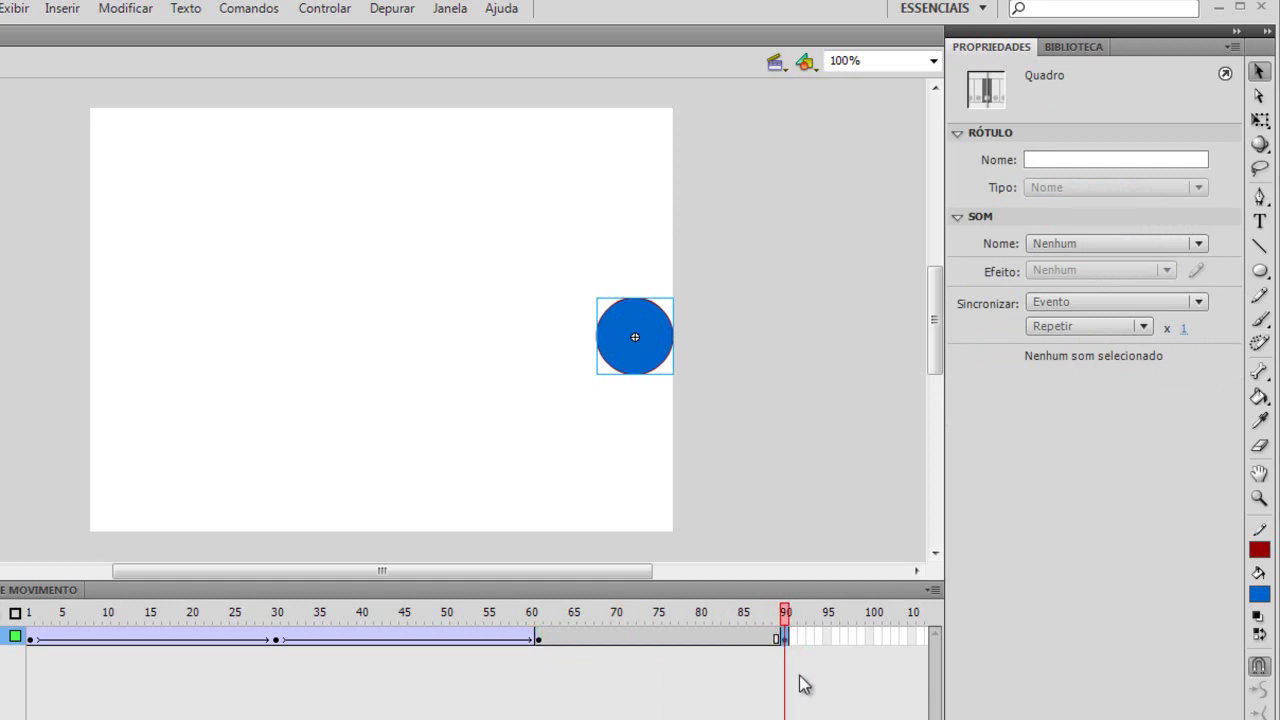
{"action": "left_click", "coordinate": [800, 676]}
{"action": "left_click_drag", "start_coordinate": [537, 638], "coordinate": [784, 637]}
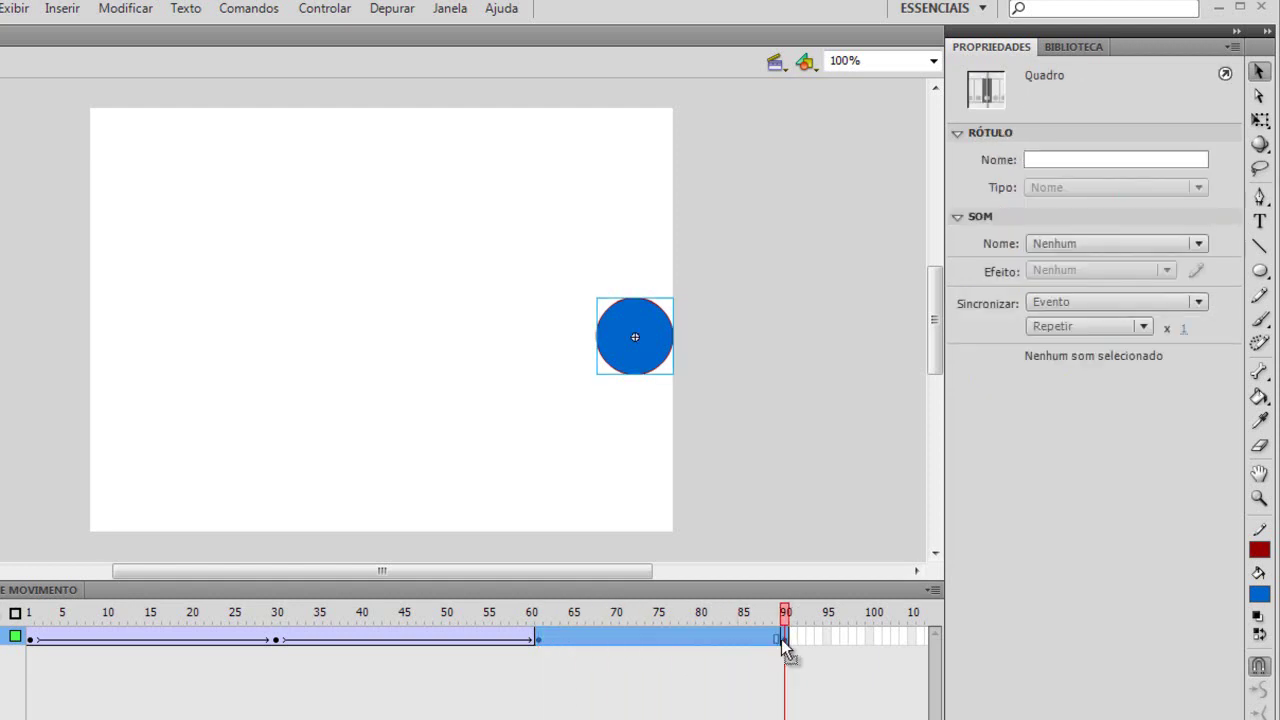
{"action": "right_click", "coordinate": [648, 340]}
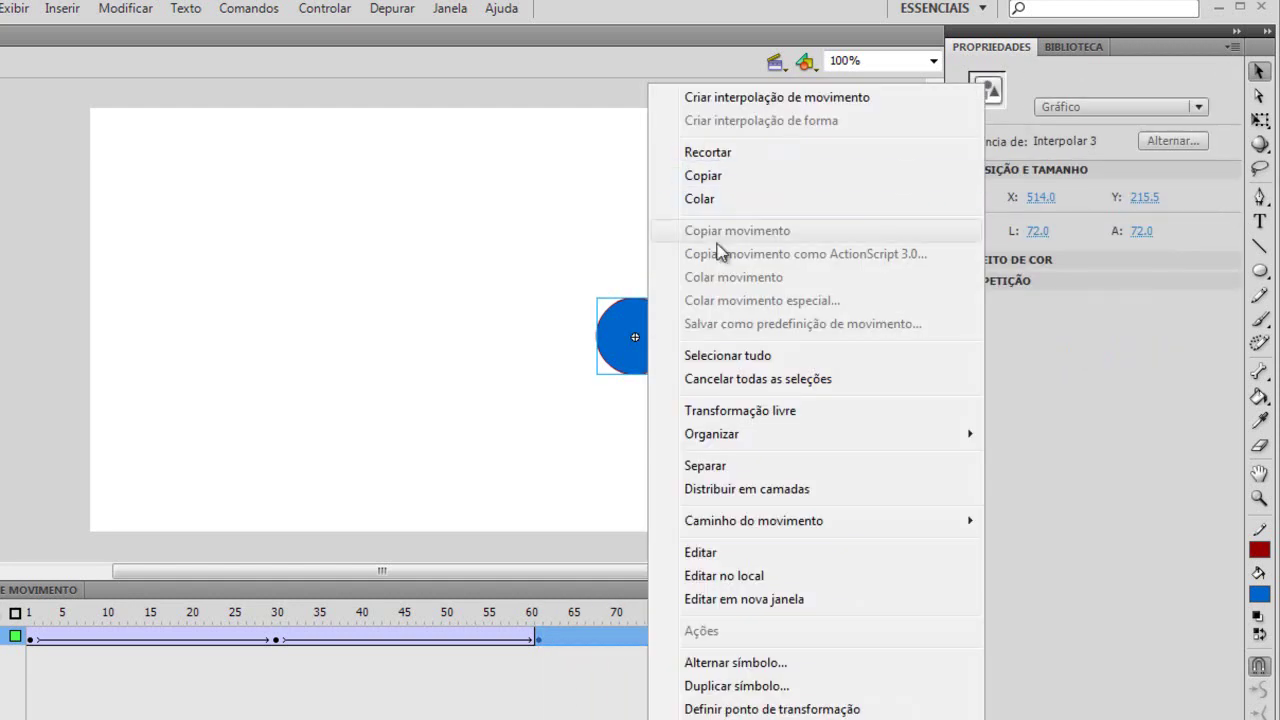
{"action": "left_click", "coordinate": [521, 381]}
- Apply a classic tween to the circle's frames from 61 to 90
{"action": "left_click_drag", "start_coordinate": [786, 638], "coordinate": [536, 636]}
{"action": "right_click", "coordinate": [570, 637]}
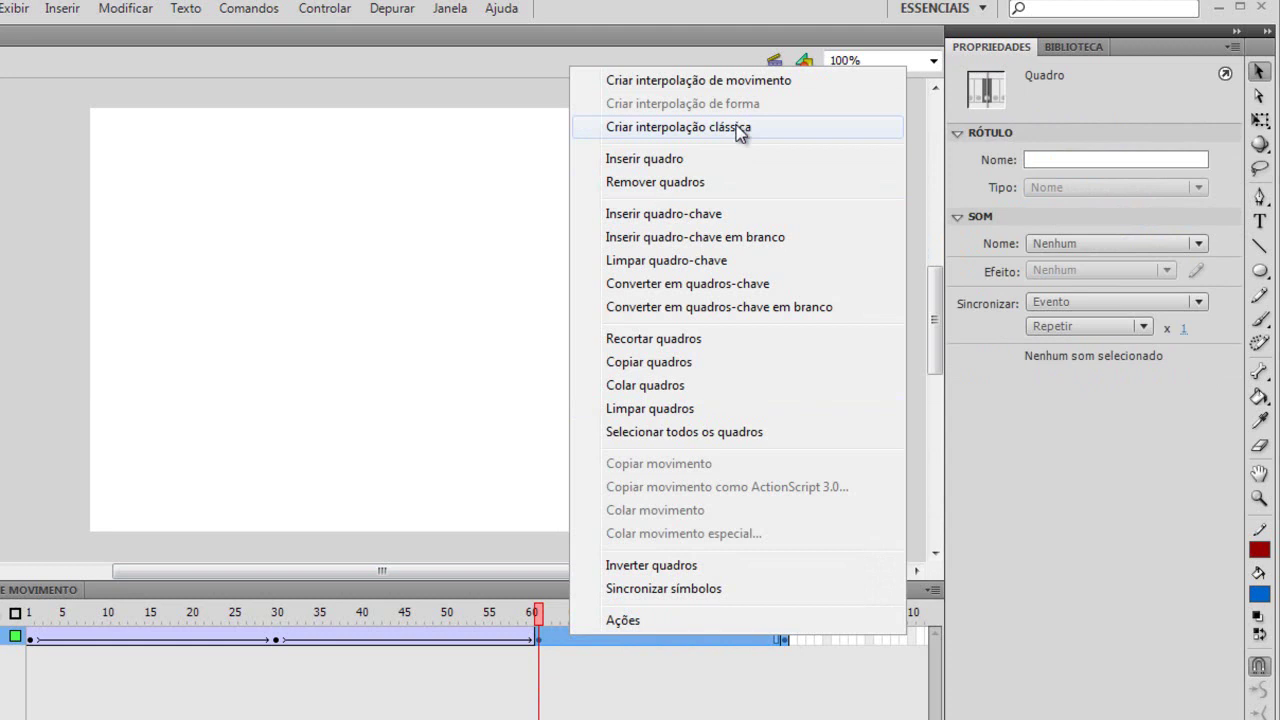
{"action": "left_click", "coordinate": [739, 127]}
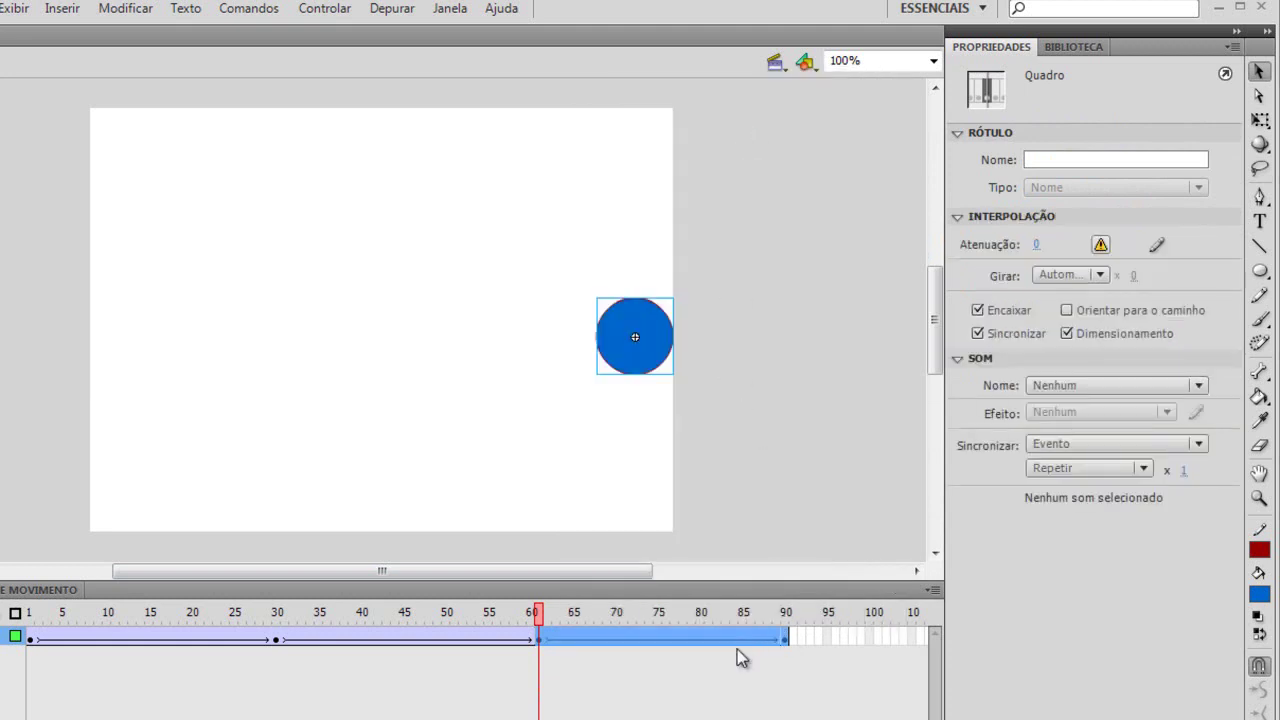
{"action": "left_click", "coordinate": [708, 694]}
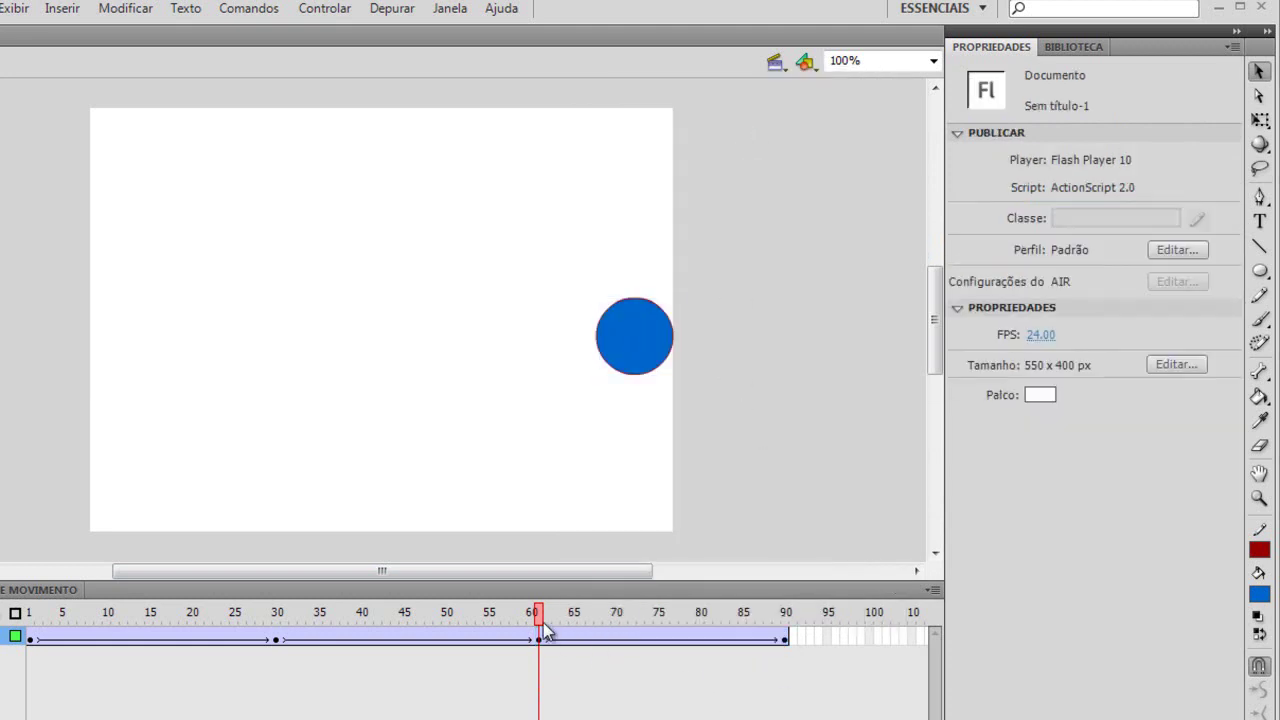
- Move the circle at frame 90 to the stage's upper edge, at about X 342, Y 36
{"action": "mouse_move", "coordinate": [542, 618]}
{"action": "left_mouse_down"}
{"action": "mouse_move", "coordinate": [28, 612]}
{"action": "mouse_move", "coordinate": [800, 612]}
{"action": "mouse_move", "coordinate": [28, 612]}
{"action": "mouse_move", "coordinate": [790, 620]}
{"action": "mouse_move", "coordinate": [536, 622]}
{"action": "left_mouse_up"}
{"action": "left_click", "coordinate": [542, 642]}
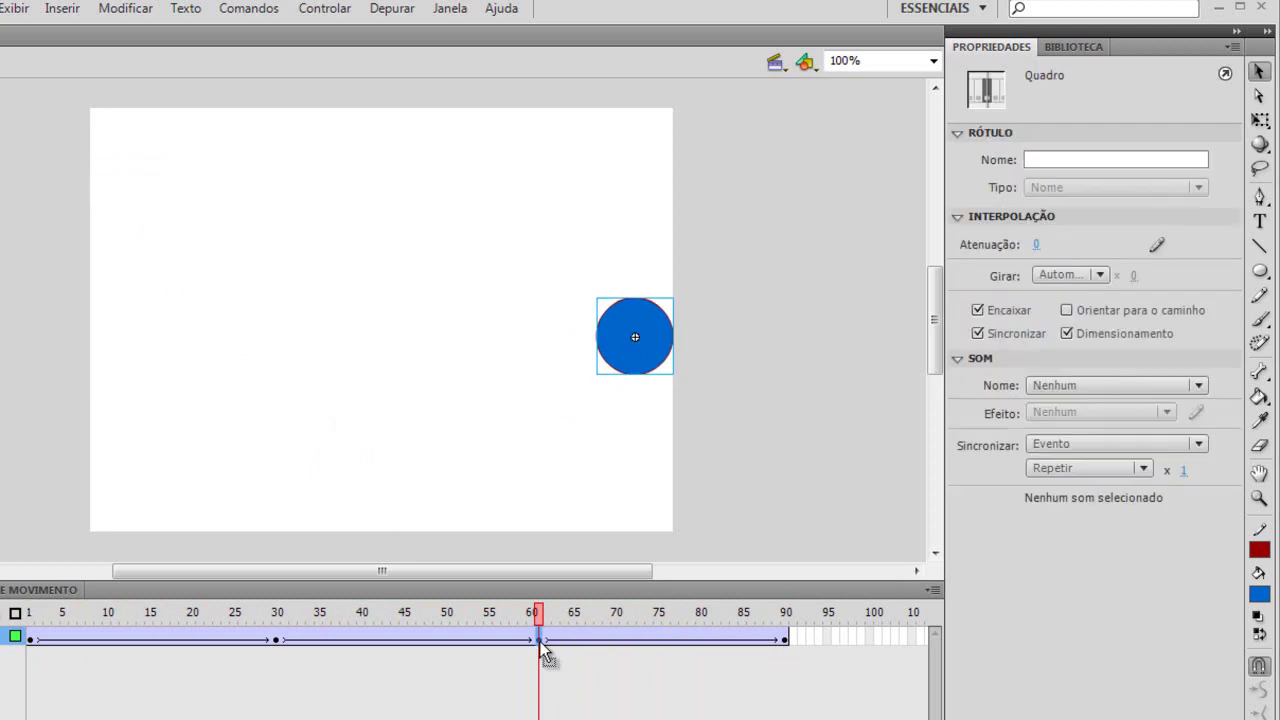
{"action": "left_click", "coordinate": [787, 640]}
{"action": "left_click", "coordinate": [743, 460]}
{"action": "left_click_drag", "start_coordinate": [648, 336], "coordinate": [463, 170]}
{"action": "left_click", "coordinate": [745, 408]}
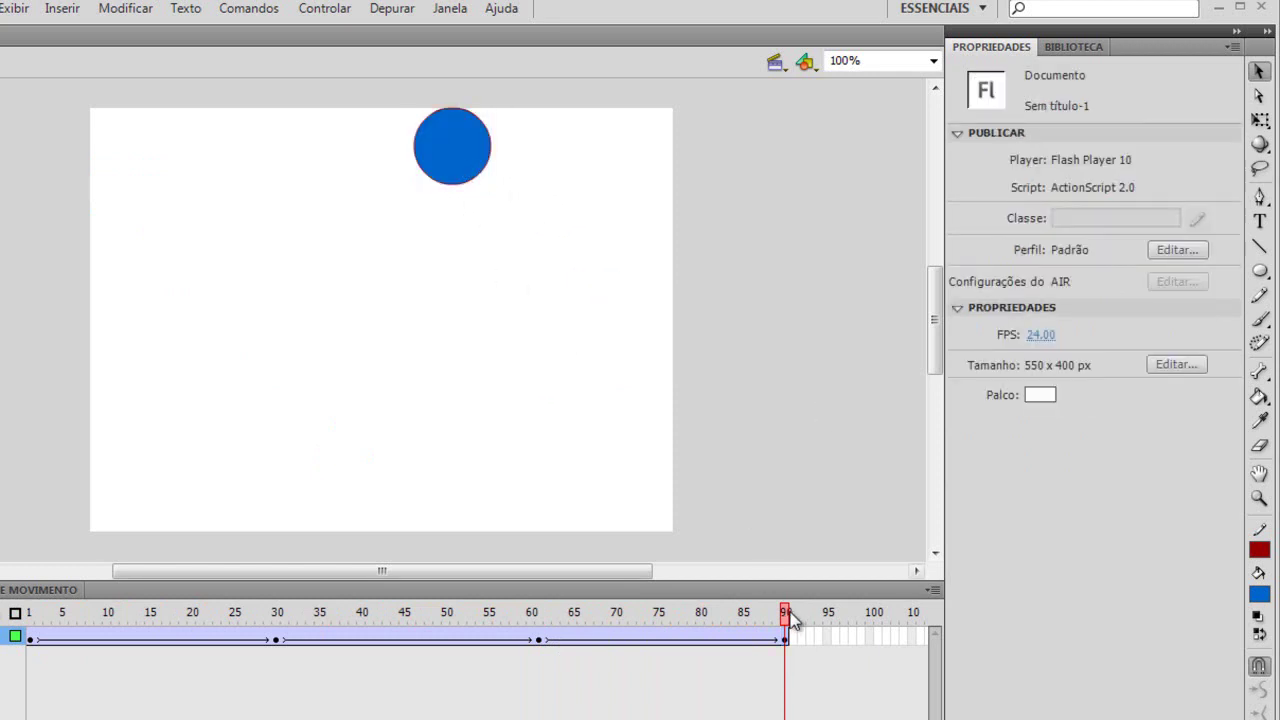
- Insert a keyframe at frame 120 and move the circle there to the stage's left edge, at about X 36, Y 146
{"action": "left_click_drag", "start_coordinate": [786, 612], "coordinate": [925, 590]}
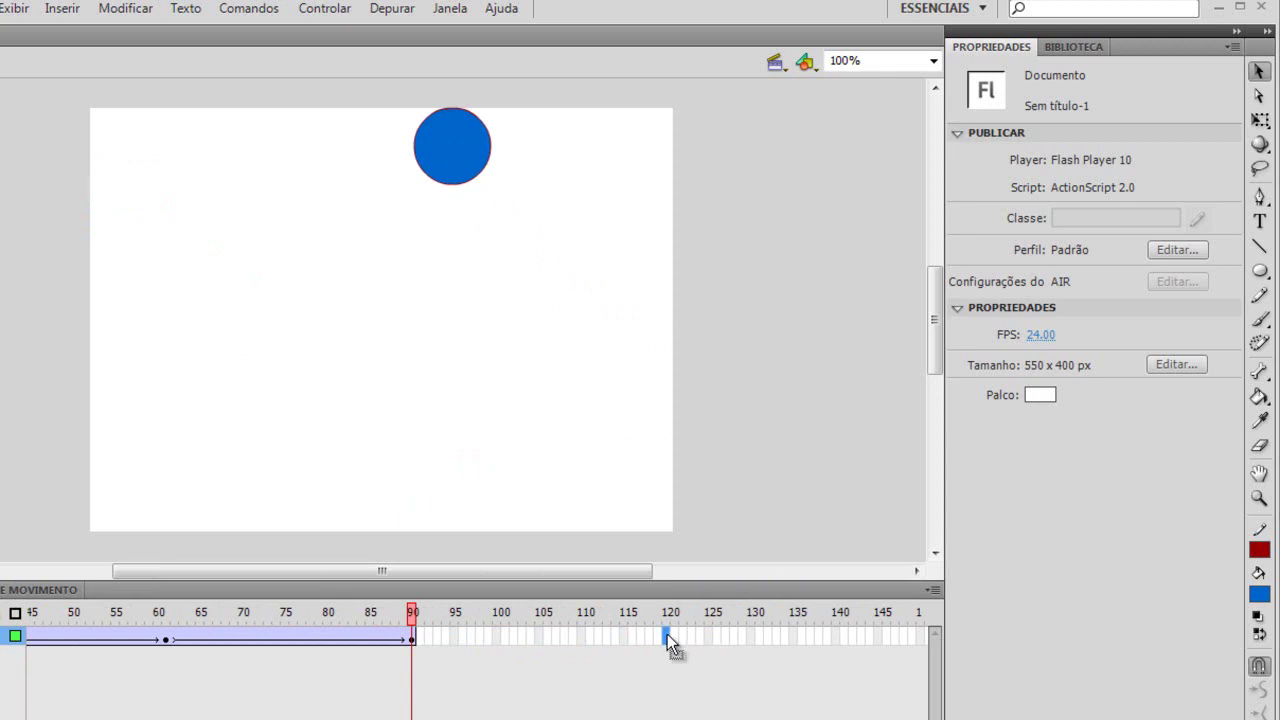
{"action": "key", "text": "F6"}
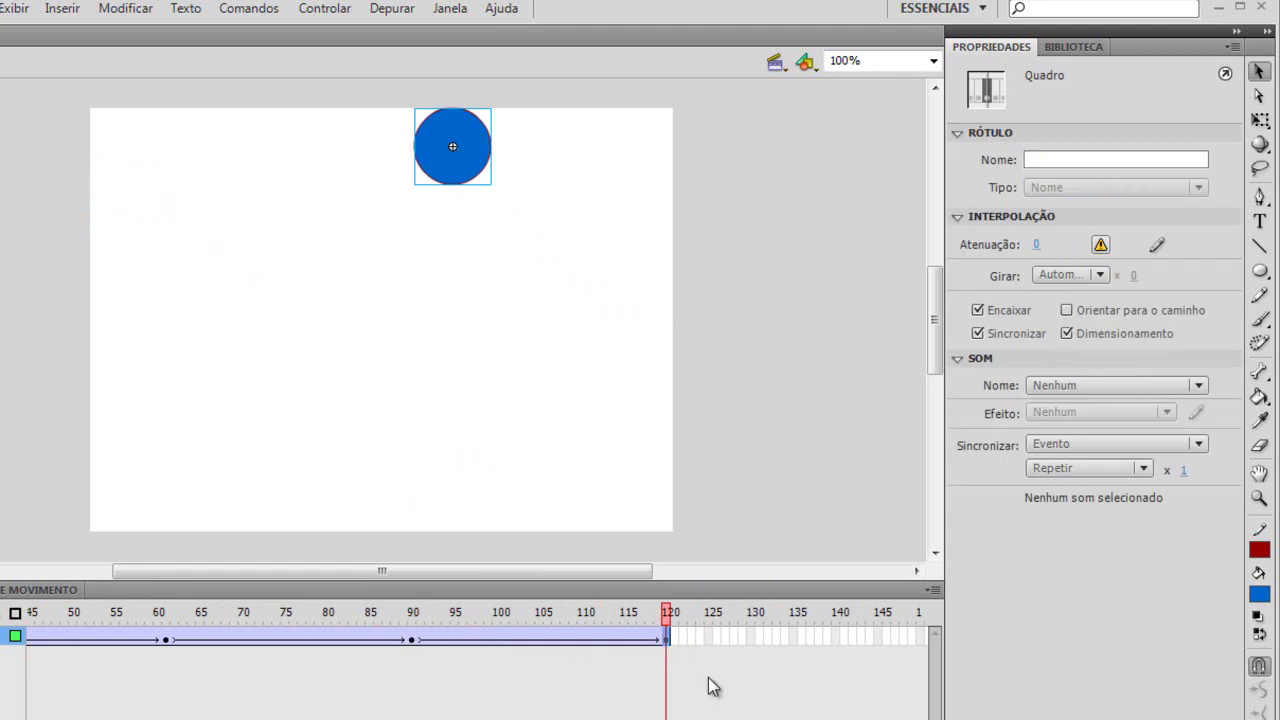
{"action": "left_click", "coordinate": [736, 694]}
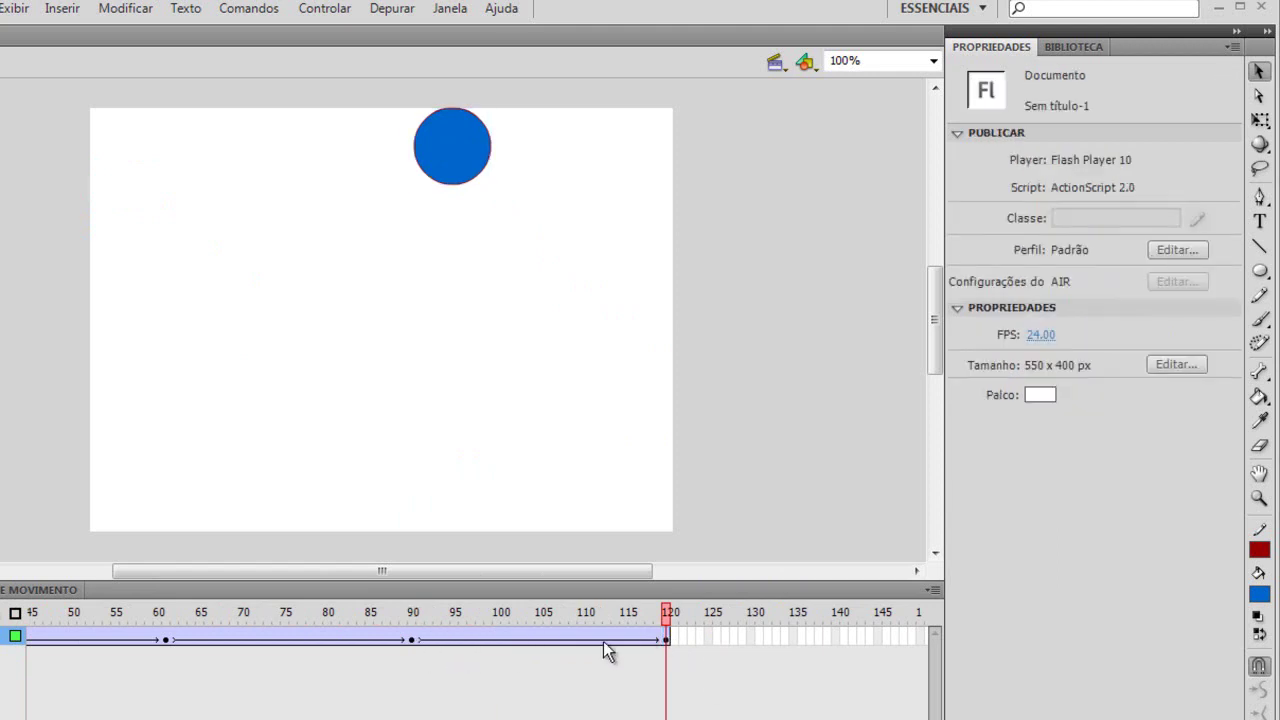
{"action": "left_click", "coordinate": [461, 138]}
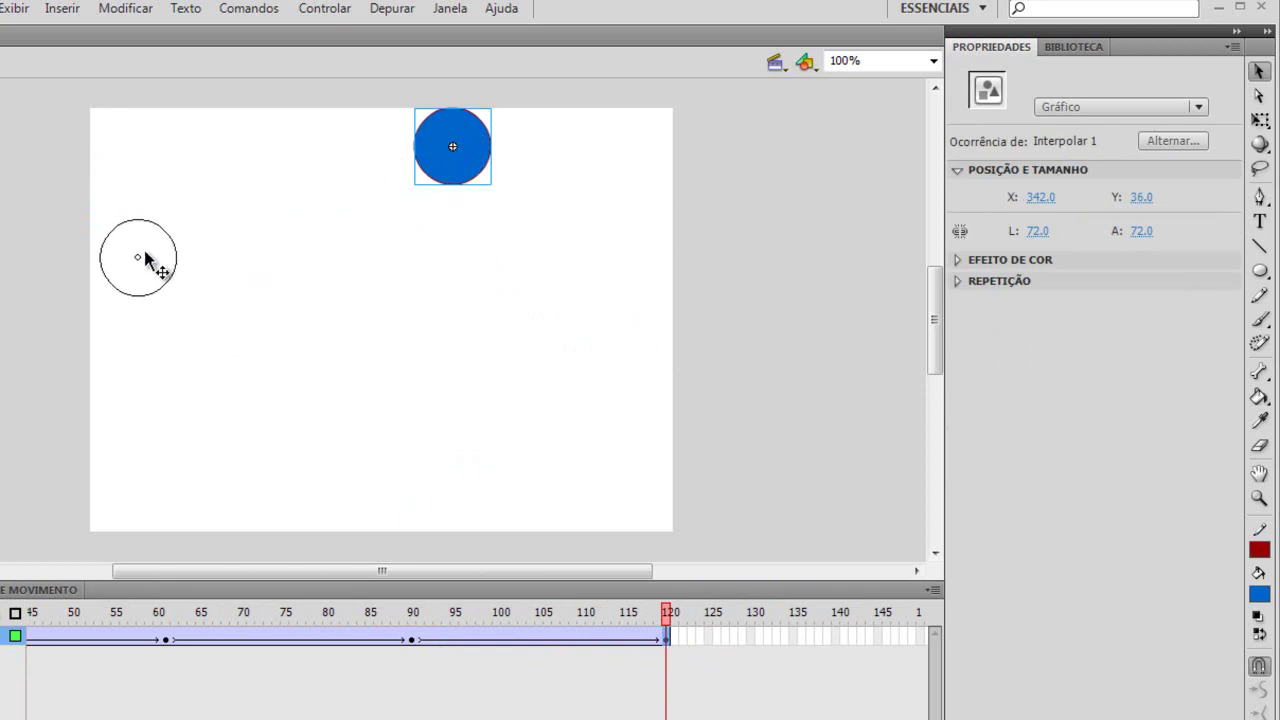
{"action": "left_click_drag", "start_coordinate": [140, 268], "coordinate": [138, 268]}
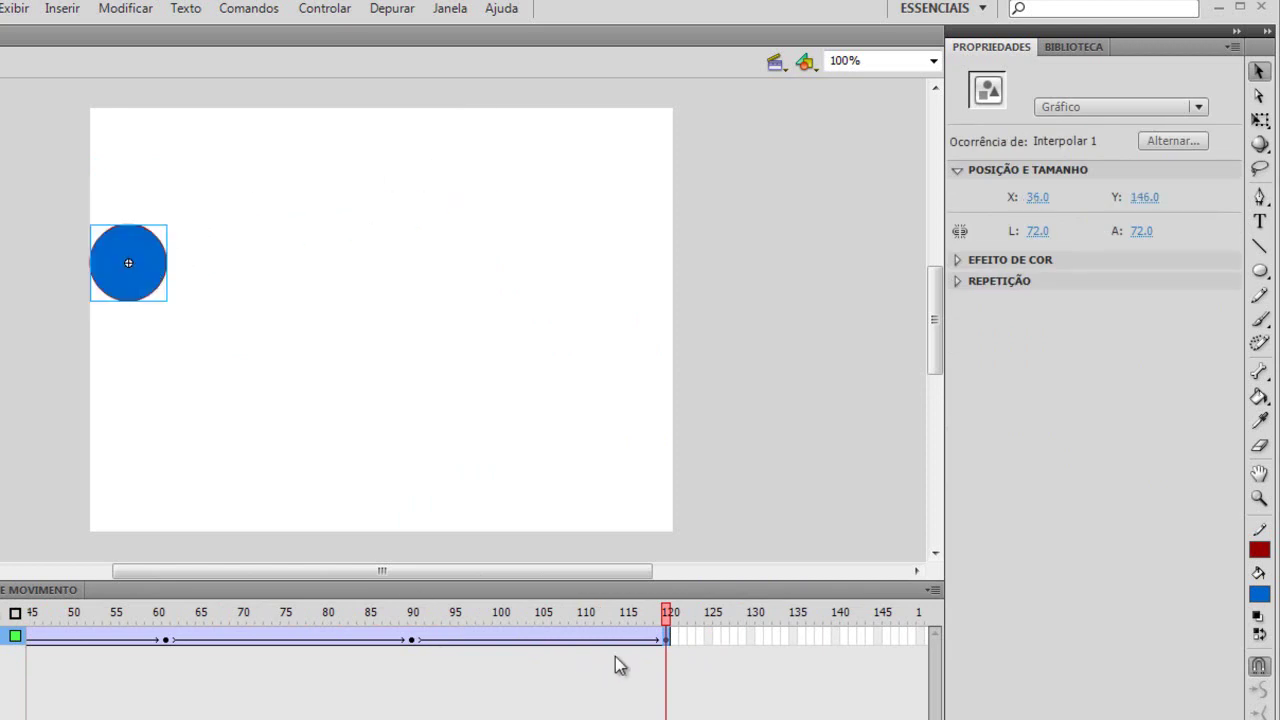
- Review the circle's positions at keyframes 90 and 61, and return the playhead to frame 1
{"action": "left_click", "coordinate": [413, 638]}
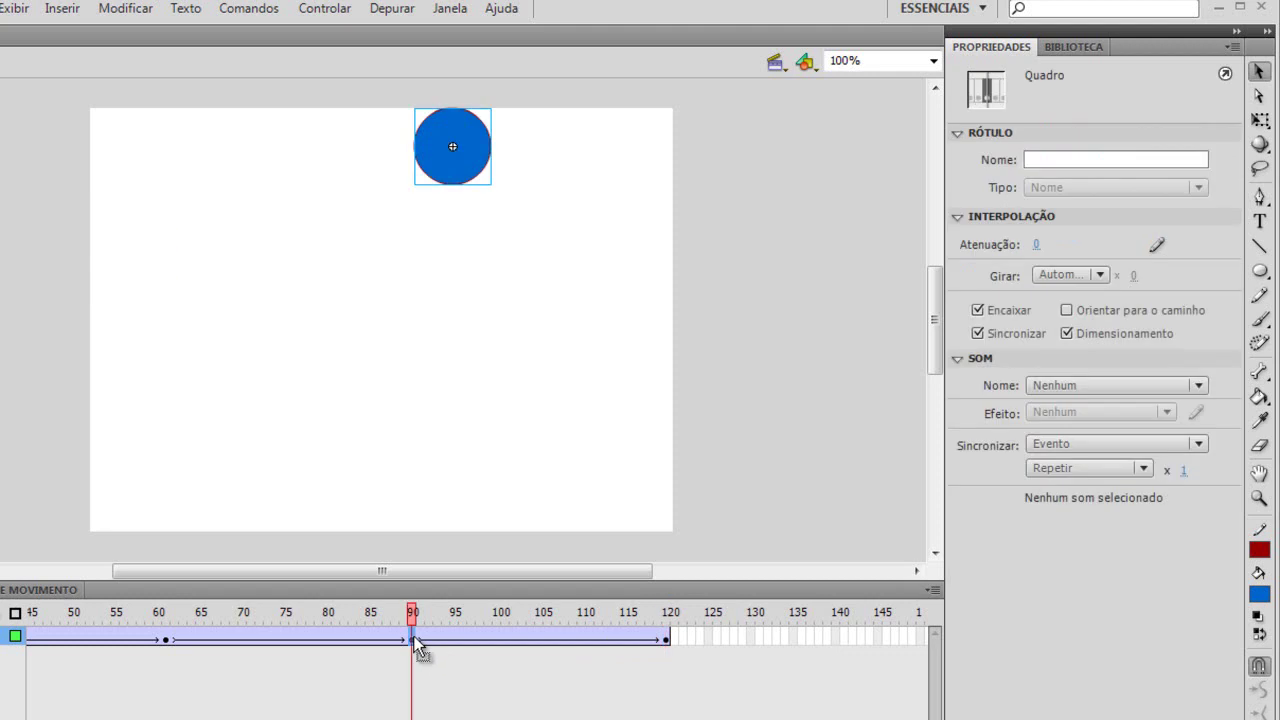
{"action": "left_click", "coordinate": [166, 639]}
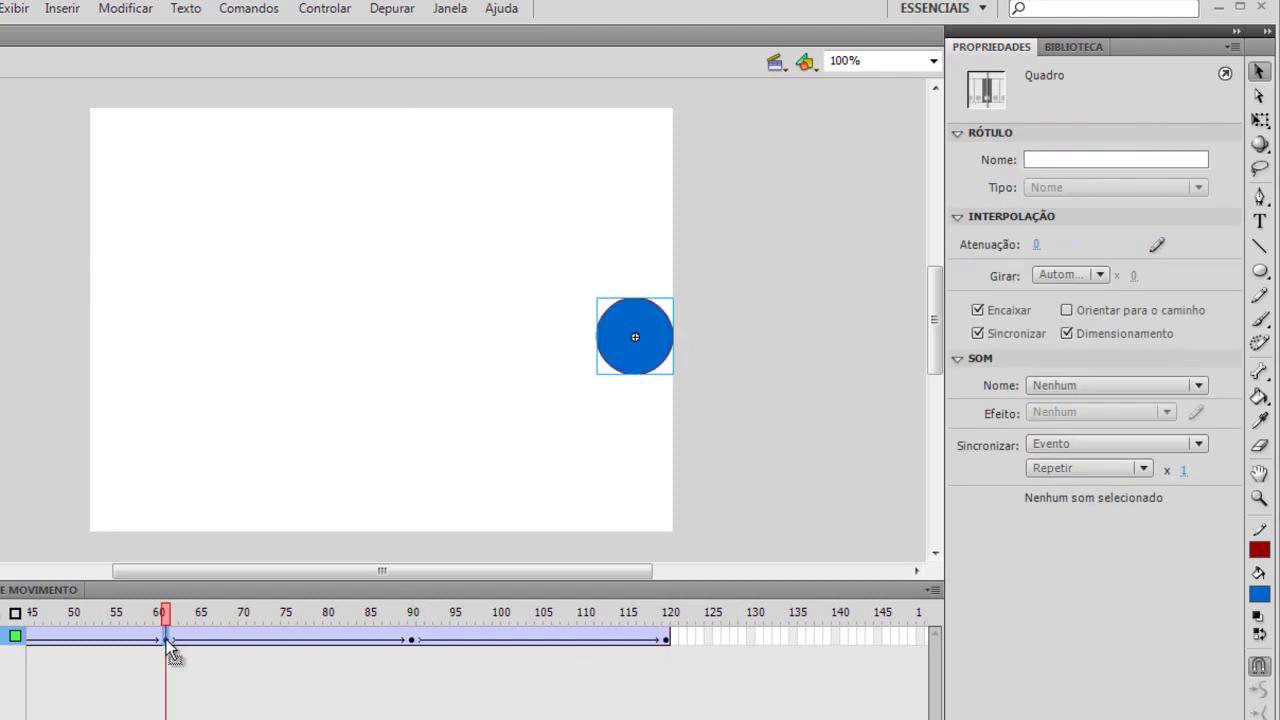
{"action": "left_click_drag", "start_coordinate": [170, 620], "coordinate": [30, 616]}
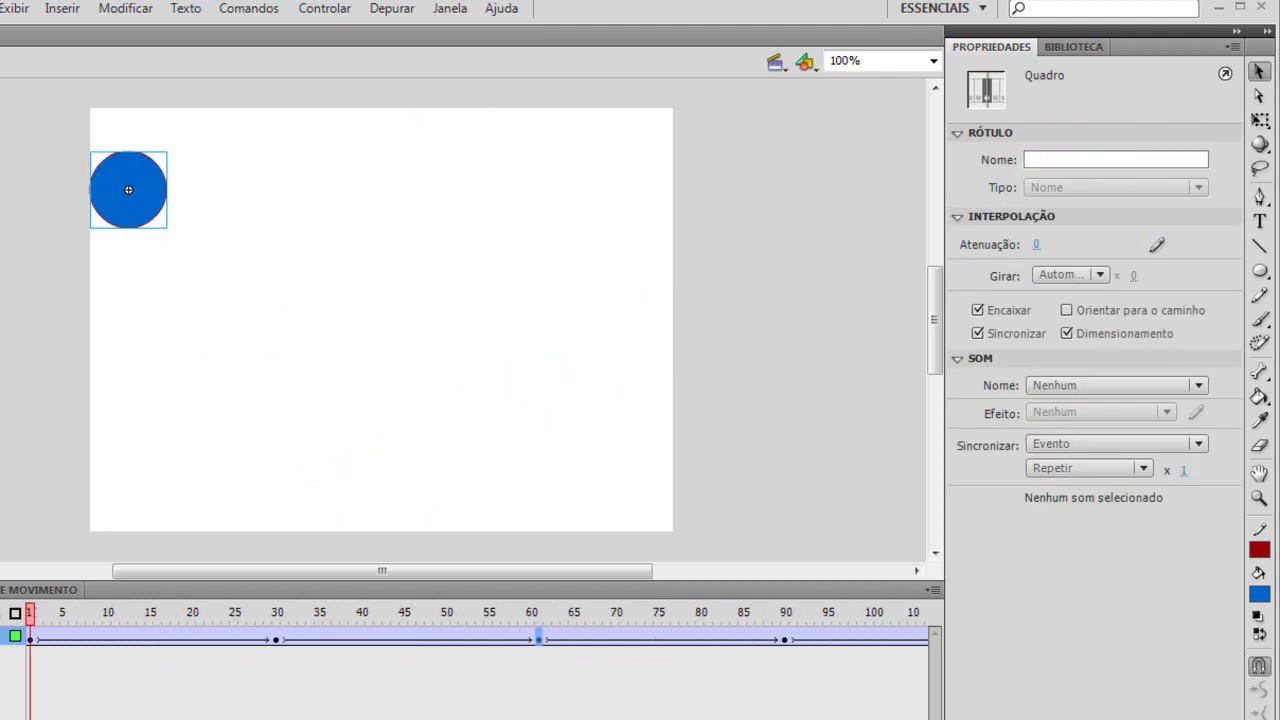
{"action": "left_click", "coordinate": [833, 296]}
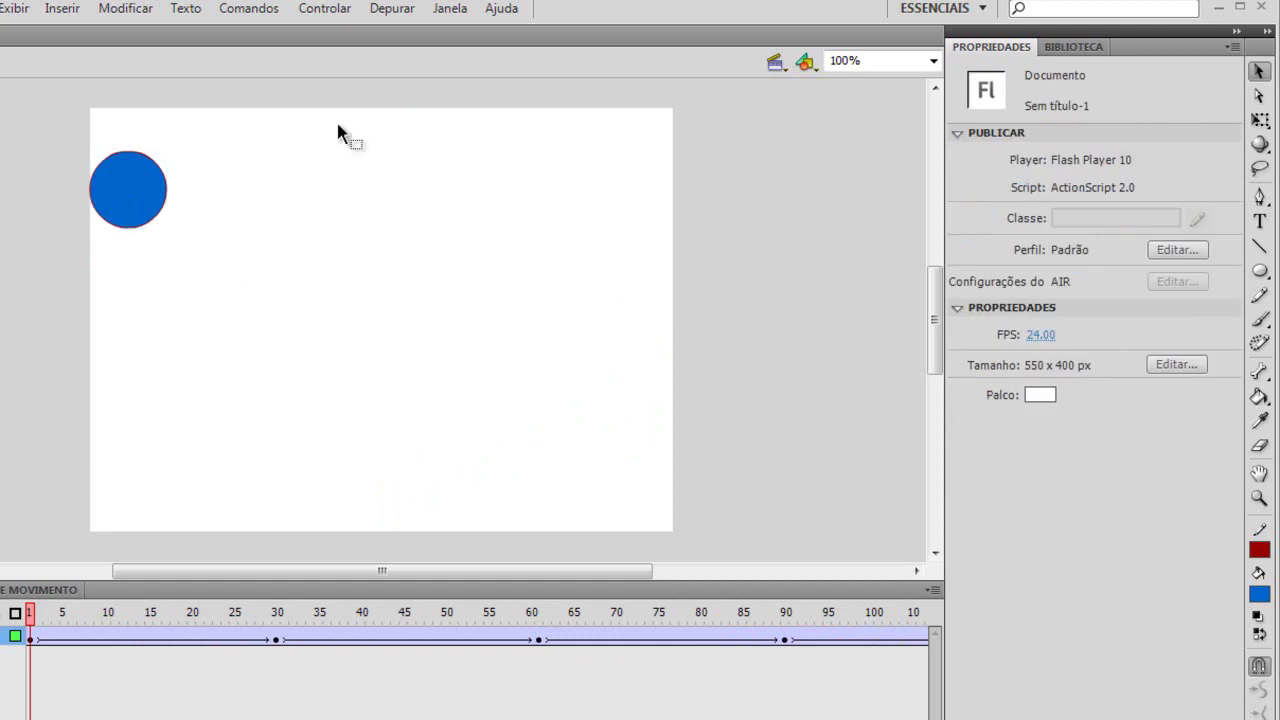
{"action": "left_click", "coordinate": [780, 63]}
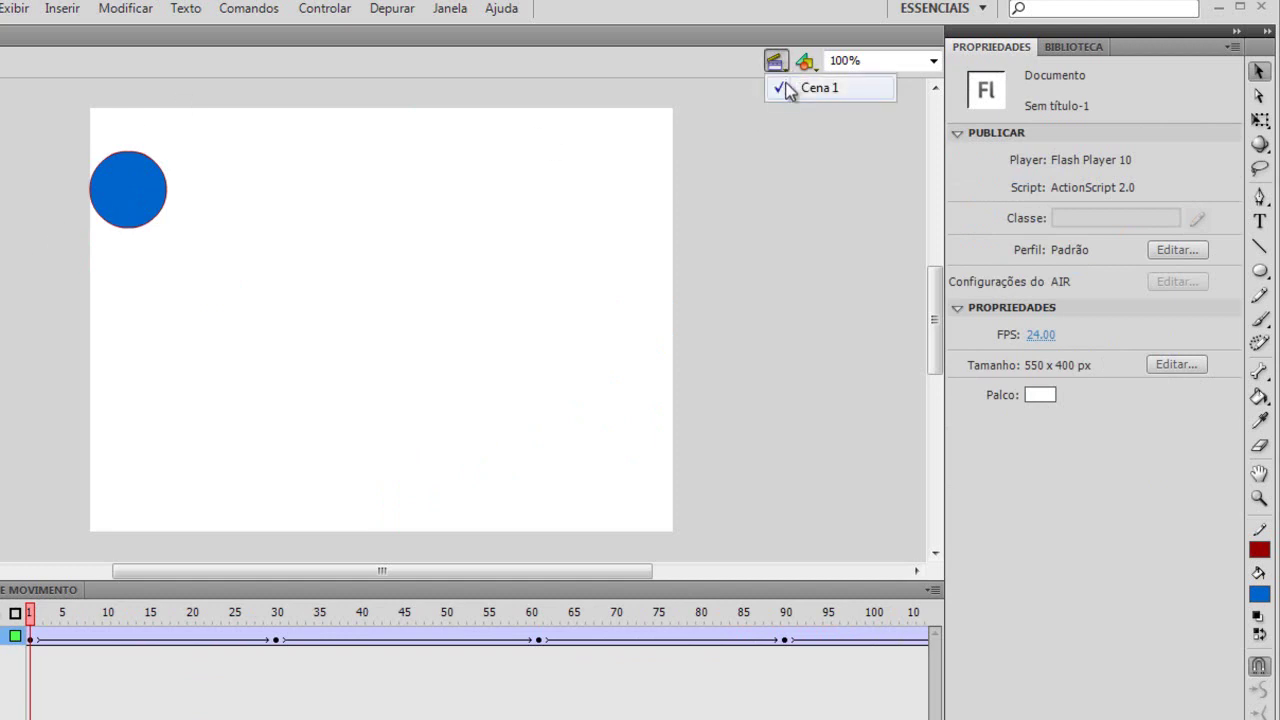
{"action": "left_click", "coordinate": [806, 64]}
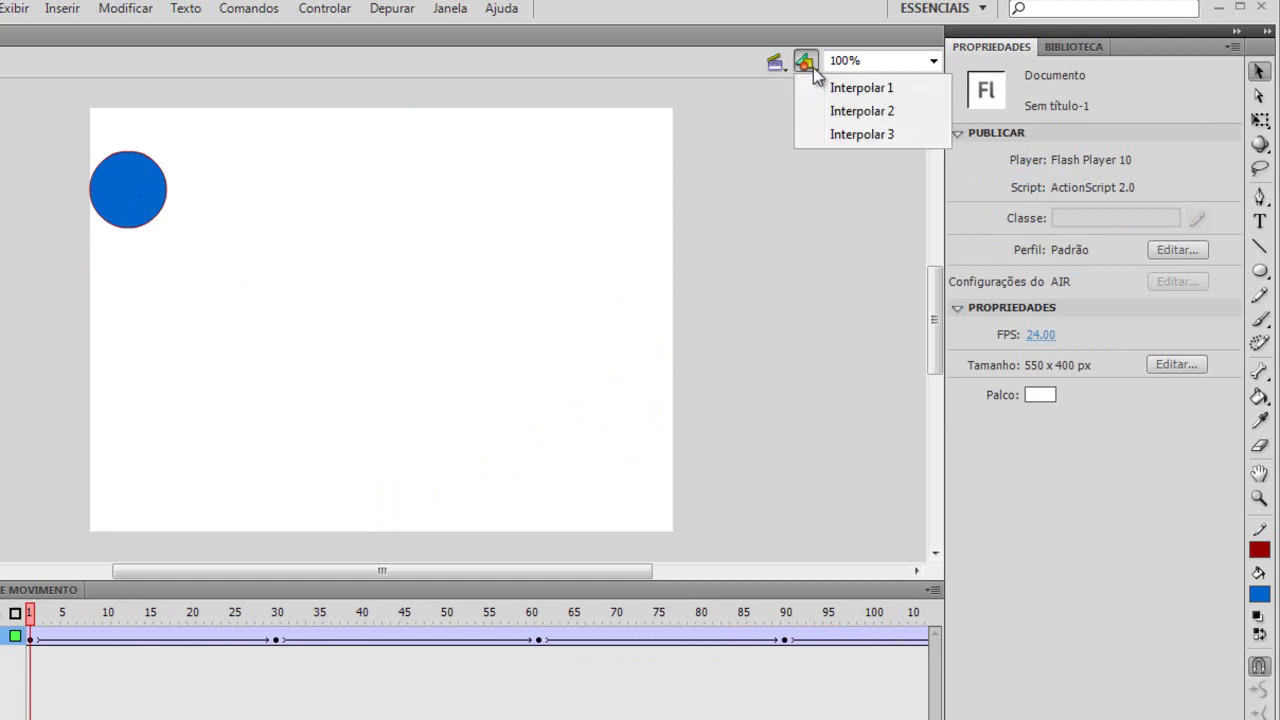
{"action": "left_click", "coordinate": [773, 99]}
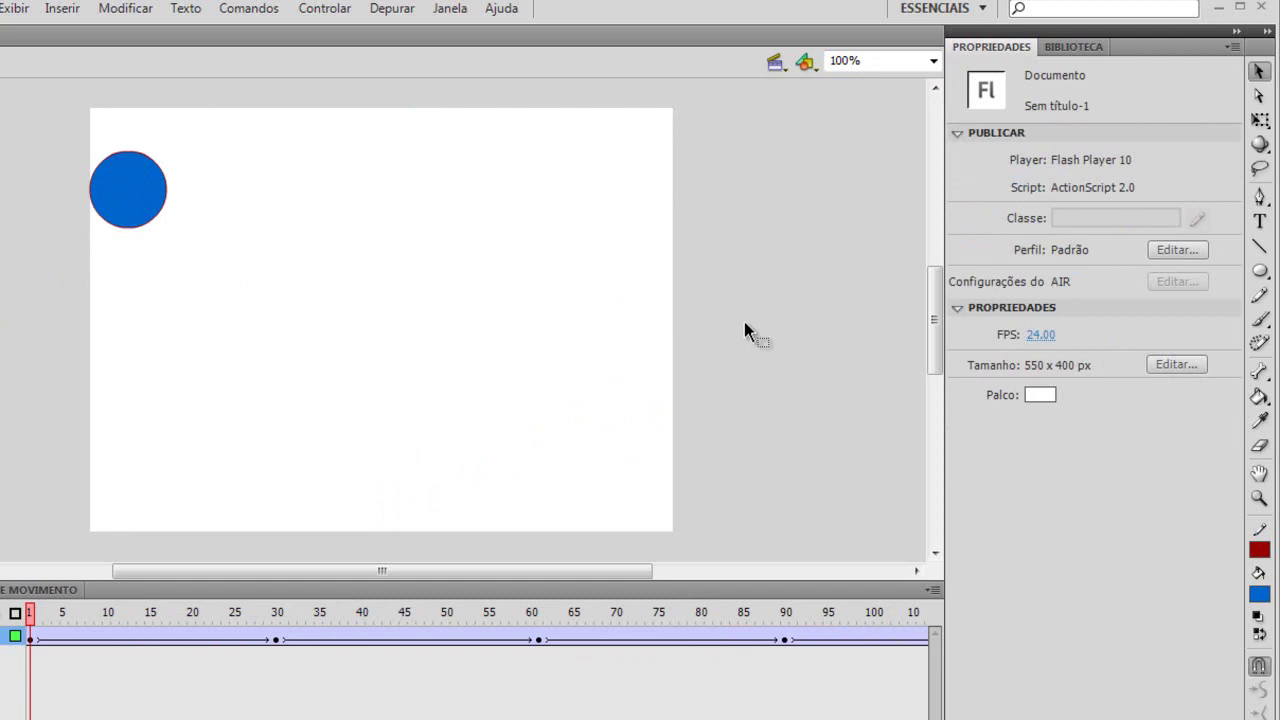
- Test the movie to watch the circle's full animation and close the preview
{"action": "key", "text": "ctrl+Return"}
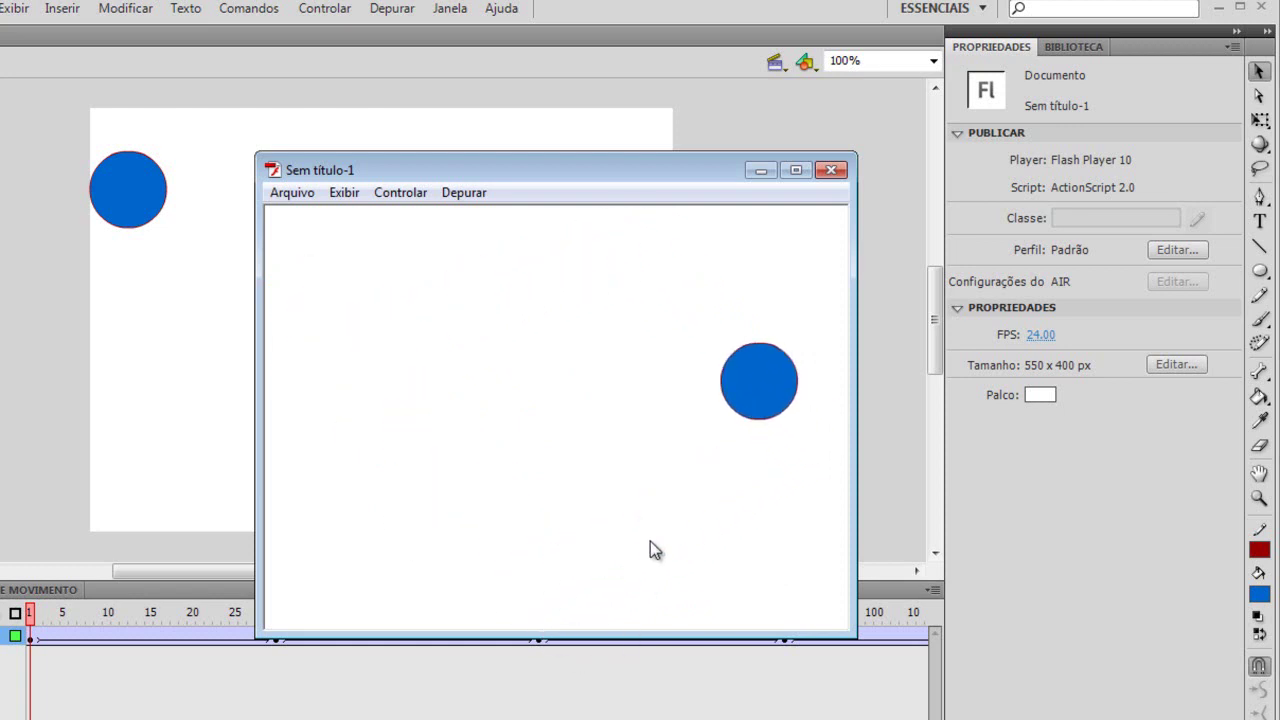
{"action": "left_click", "coordinate": [838, 173]}
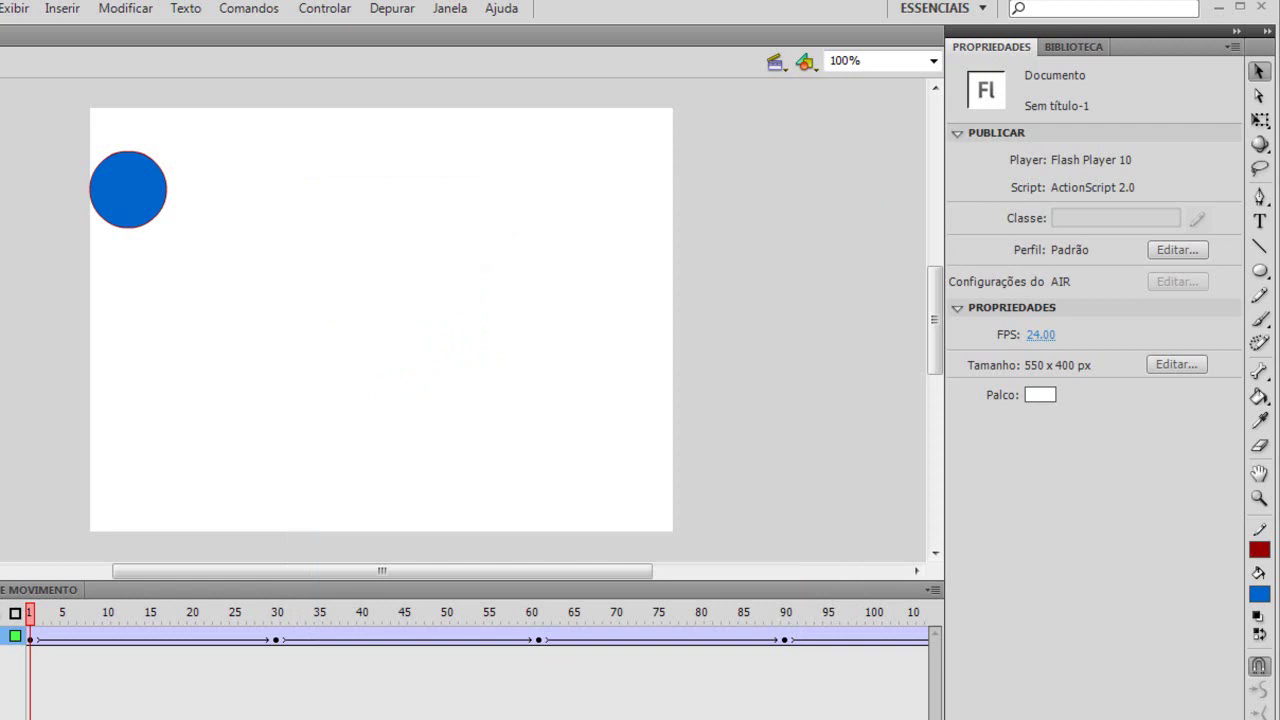
- Try a frame rate of 50 fps in a test movie and undo the change
{"action": "left_click_drag", "start_coordinate": [1040, 334], "coordinate": [1075, 334]}
{"action": "key", "text": "ctrl+Return"}
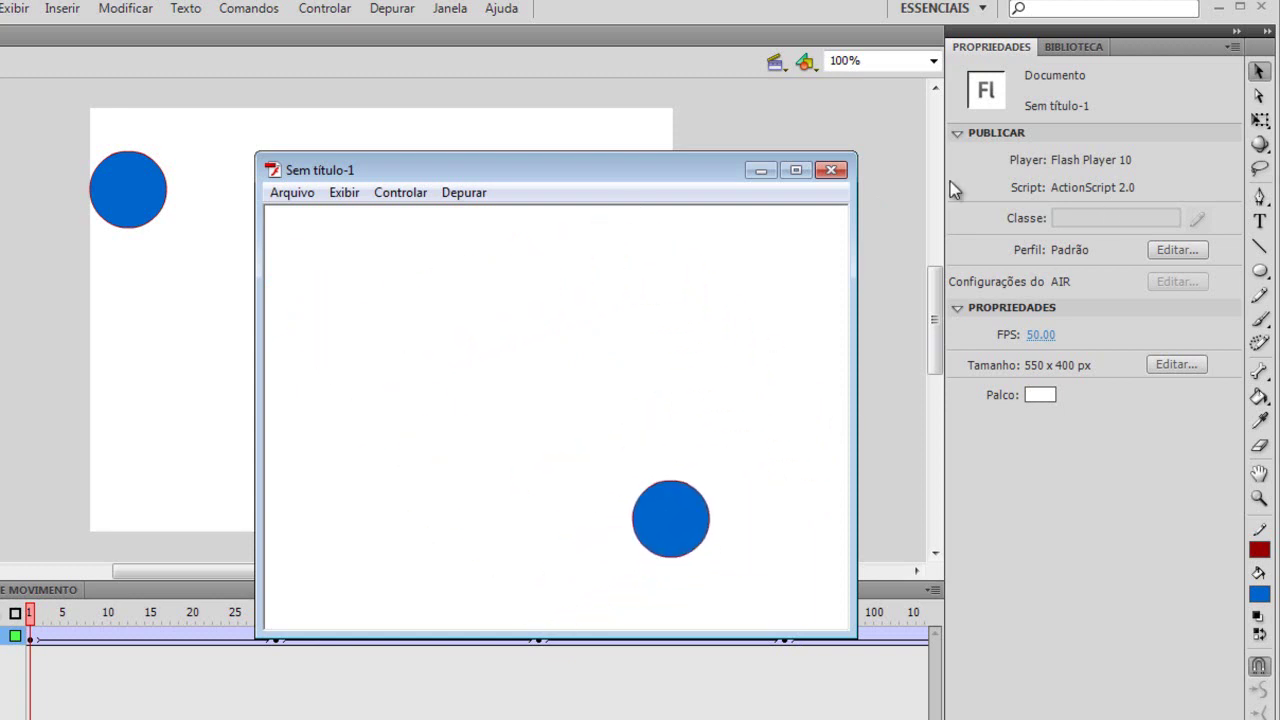
{"action": "left_click", "coordinate": [831, 170]}
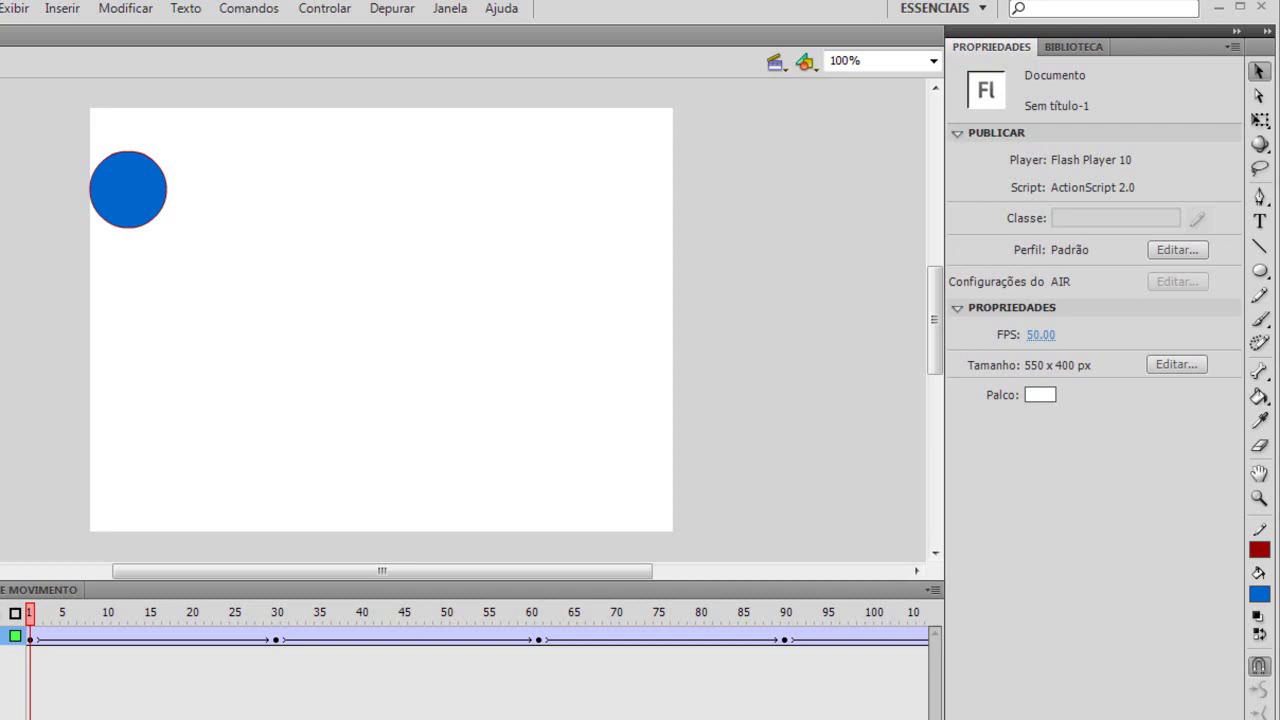
{"action": "key", "text": "ctrl+z"}
{"action": "left_click", "coordinate": [121, 636]}
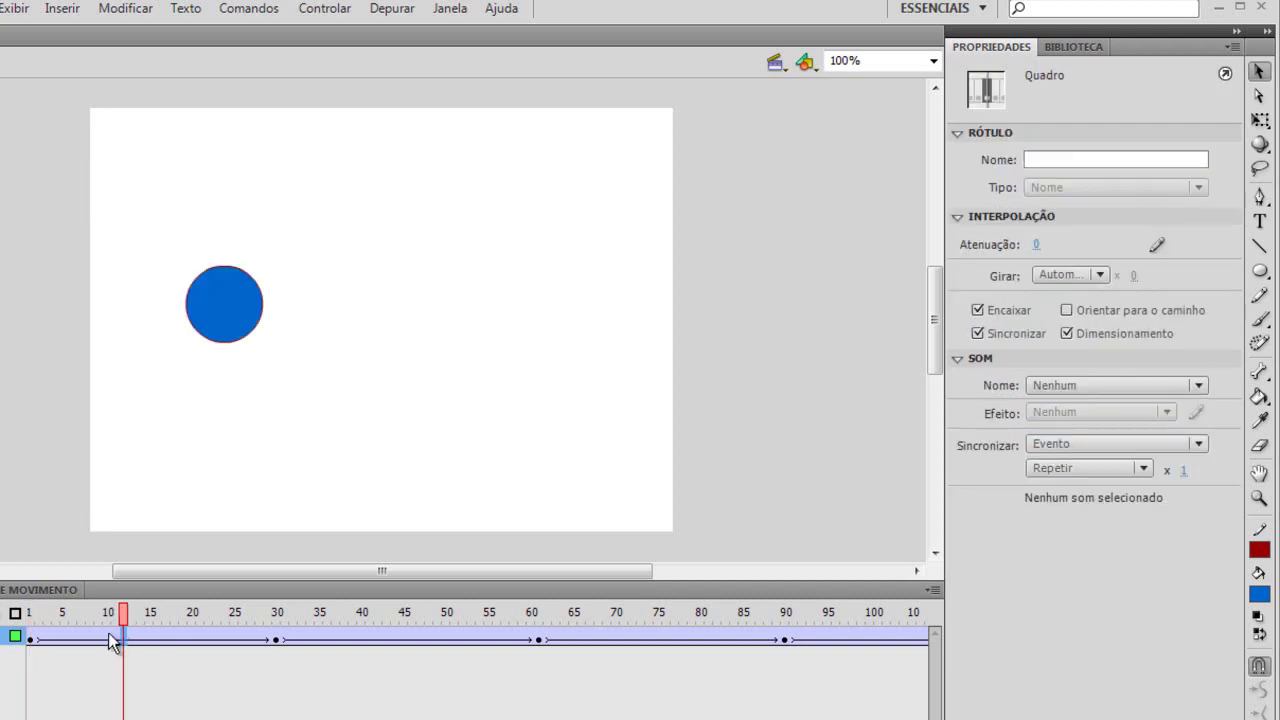
{"action": "left_click", "coordinate": [107, 636]}
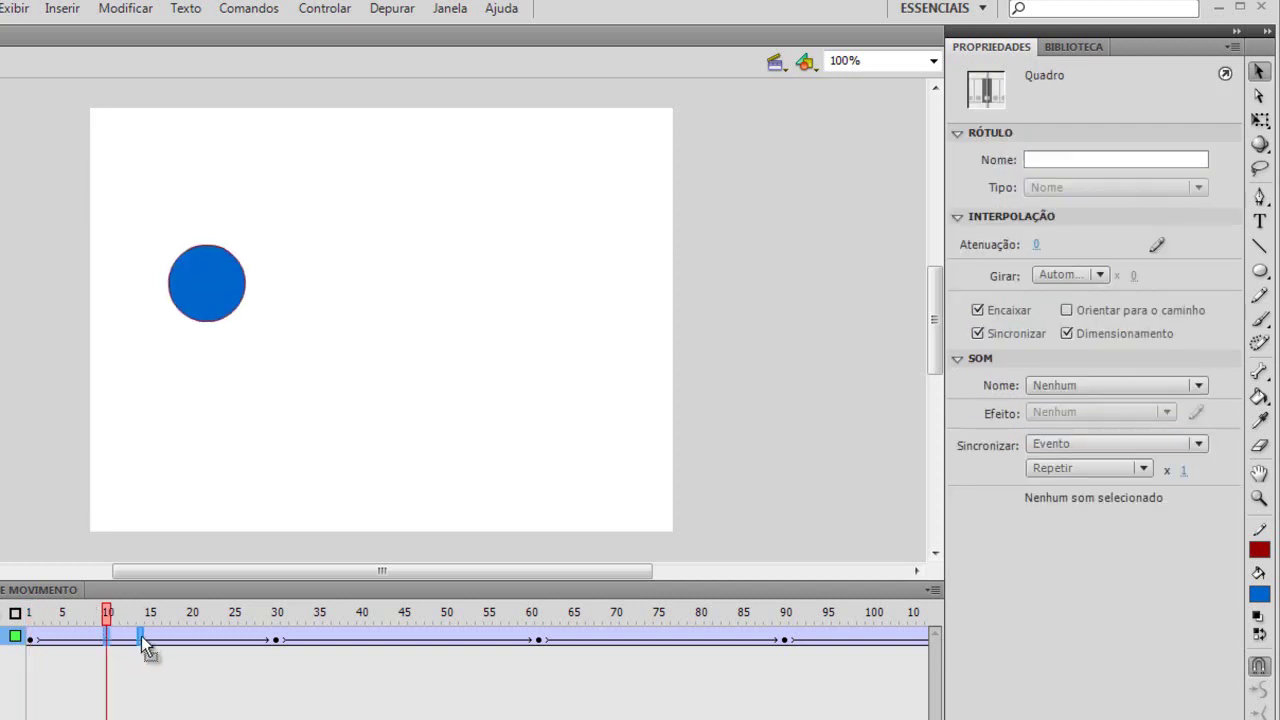
{"action": "left_click_drag", "start_coordinate": [109, 638], "coordinate": [214, 641]}
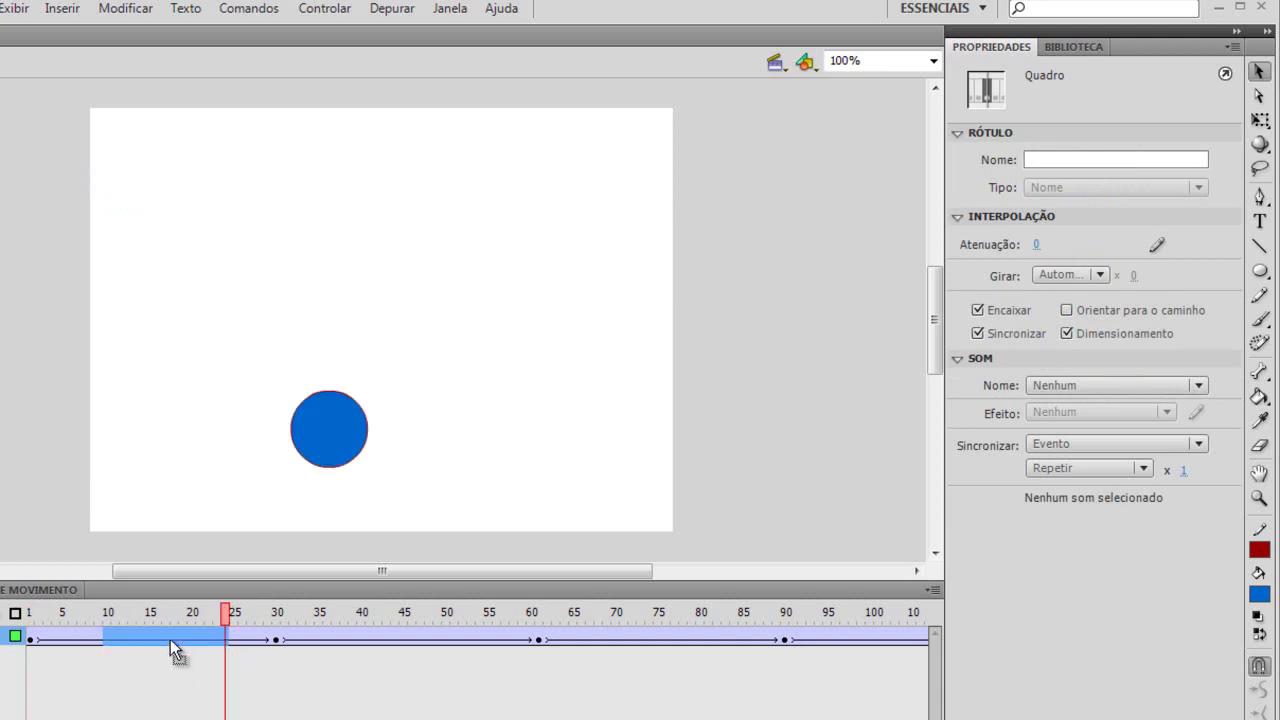
{"action": "right_click", "coordinate": [170, 639]}
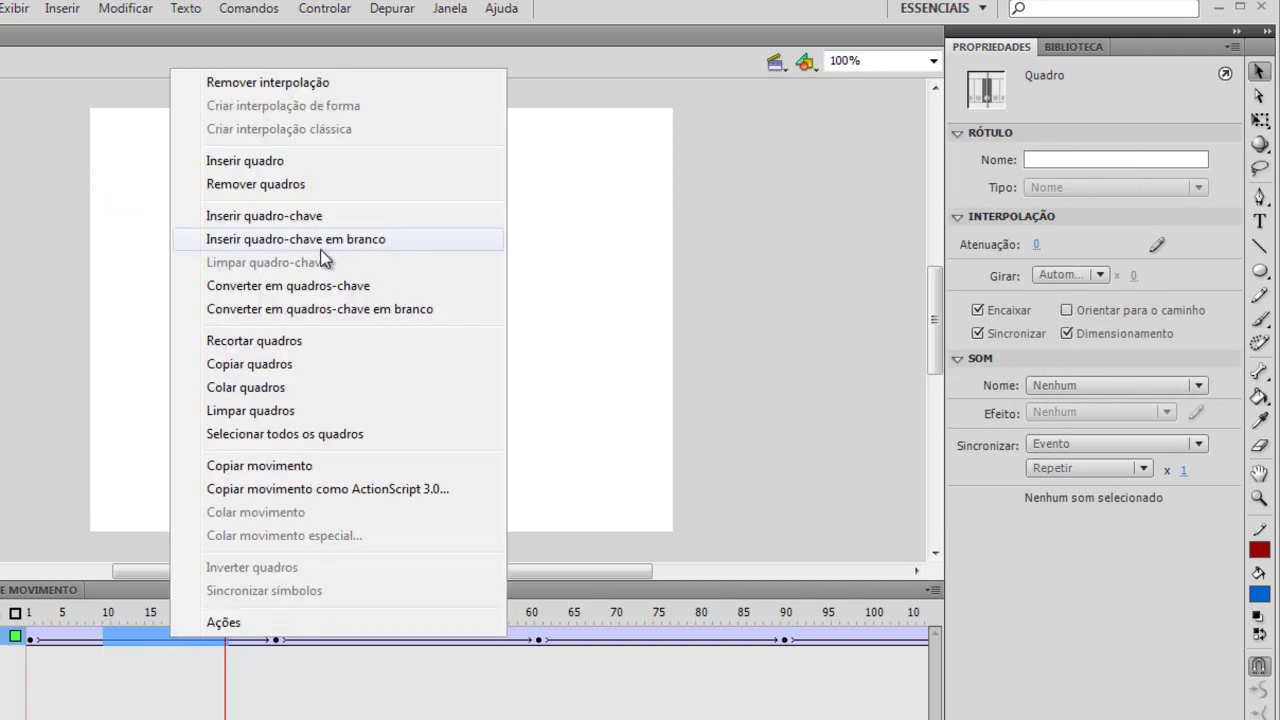
{"action": "left_click", "coordinate": [134, 657]}
- Remove frames 7 to 23 from the circle's layer to shorten the first tween
{"action": "left_click", "coordinate": [82, 639]}
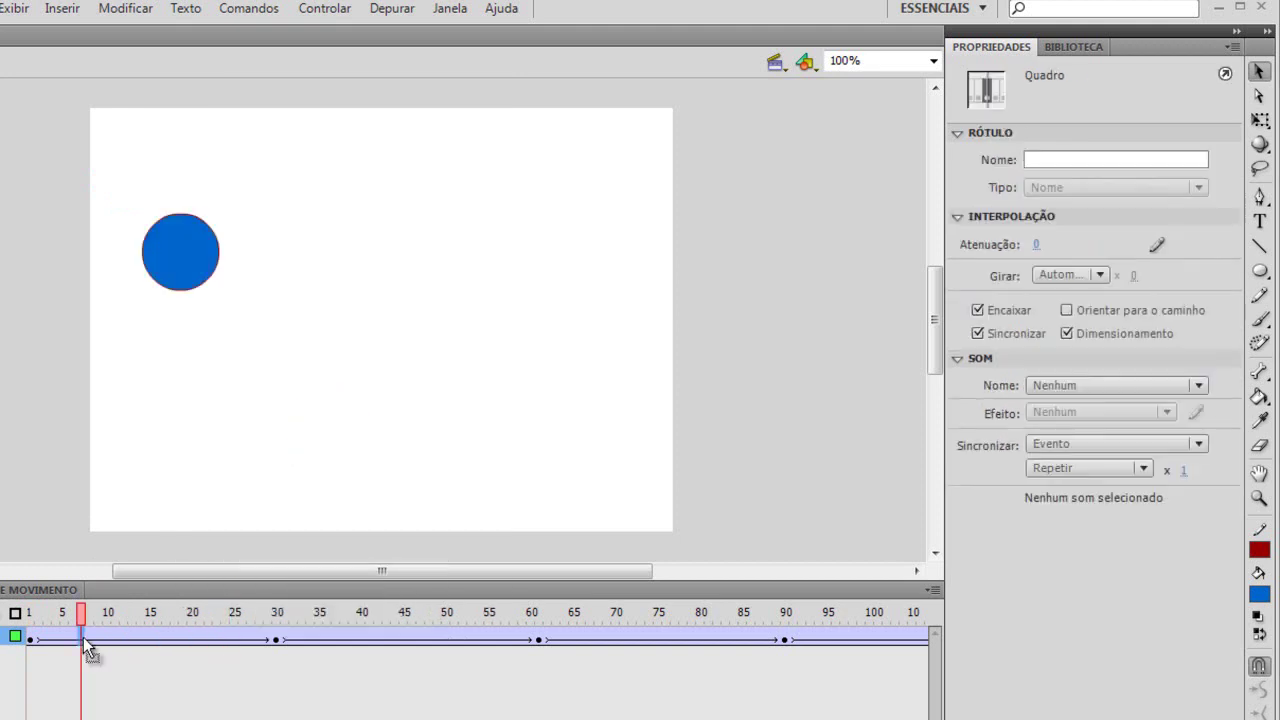
{"action": "left_click", "coordinate": [219, 636], "text": "shift"}
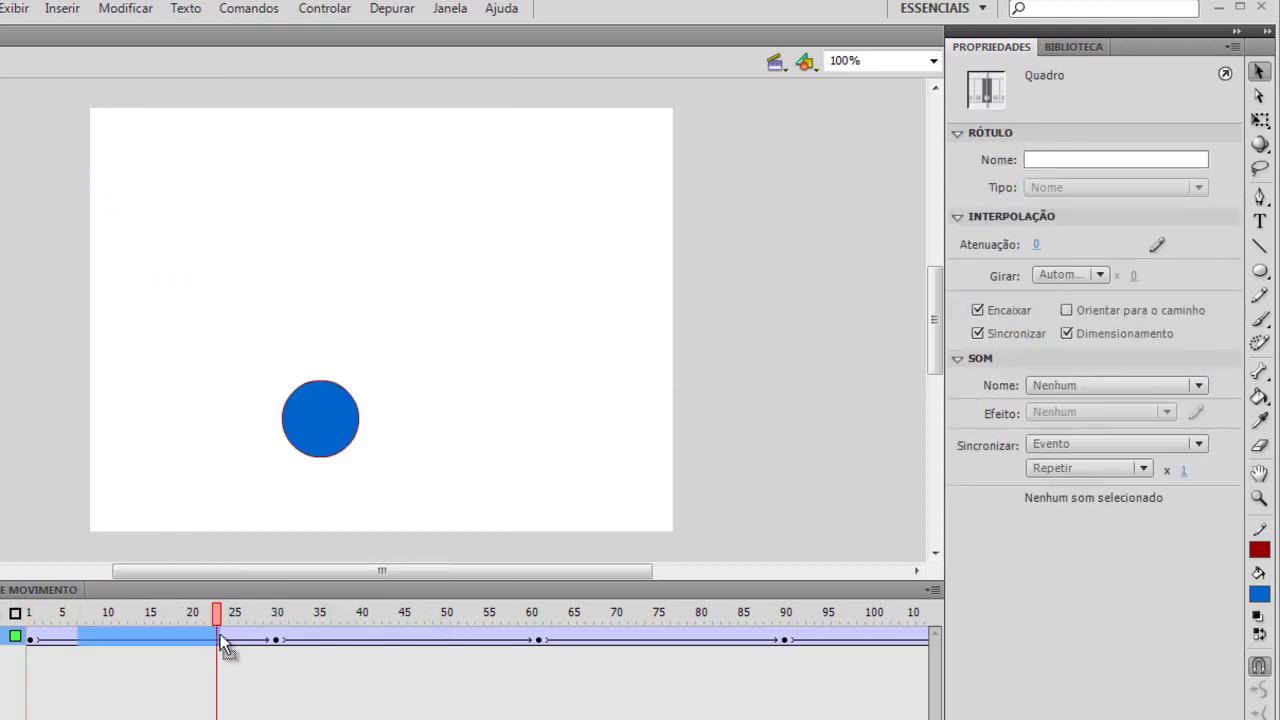
{"action": "right_click", "coordinate": [188, 638]}
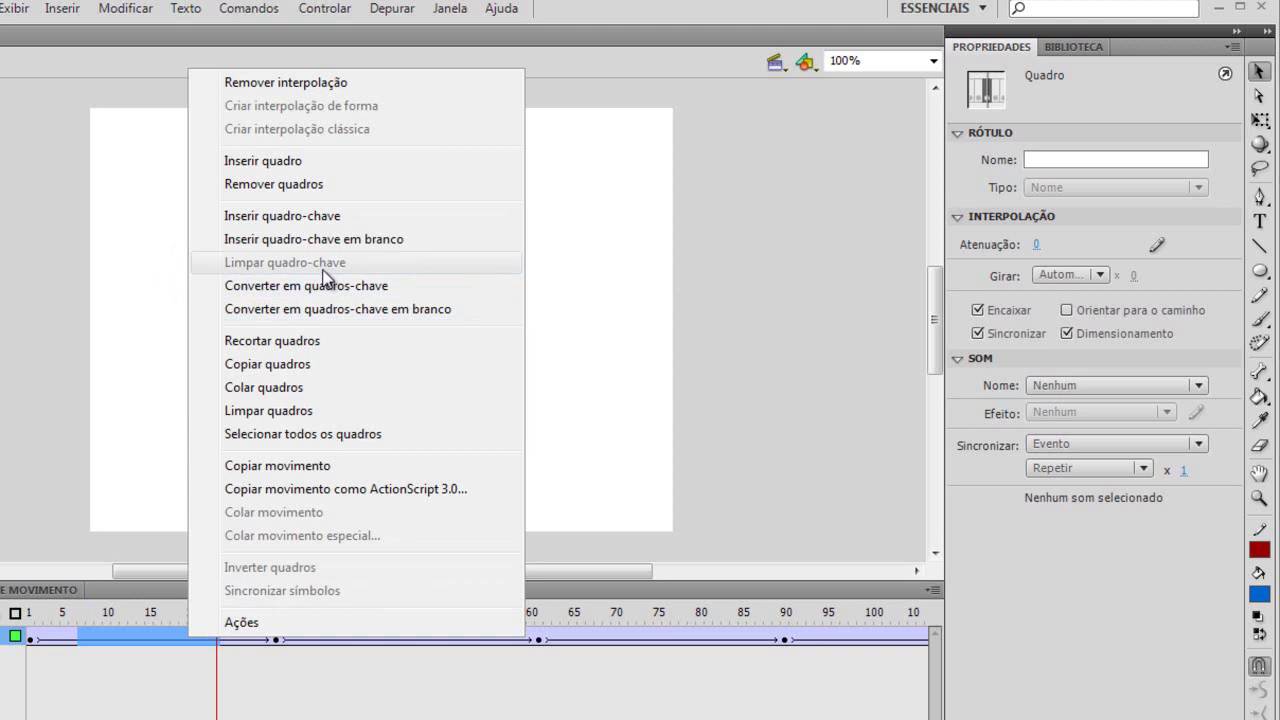
{"action": "left_click", "coordinate": [314, 184]}
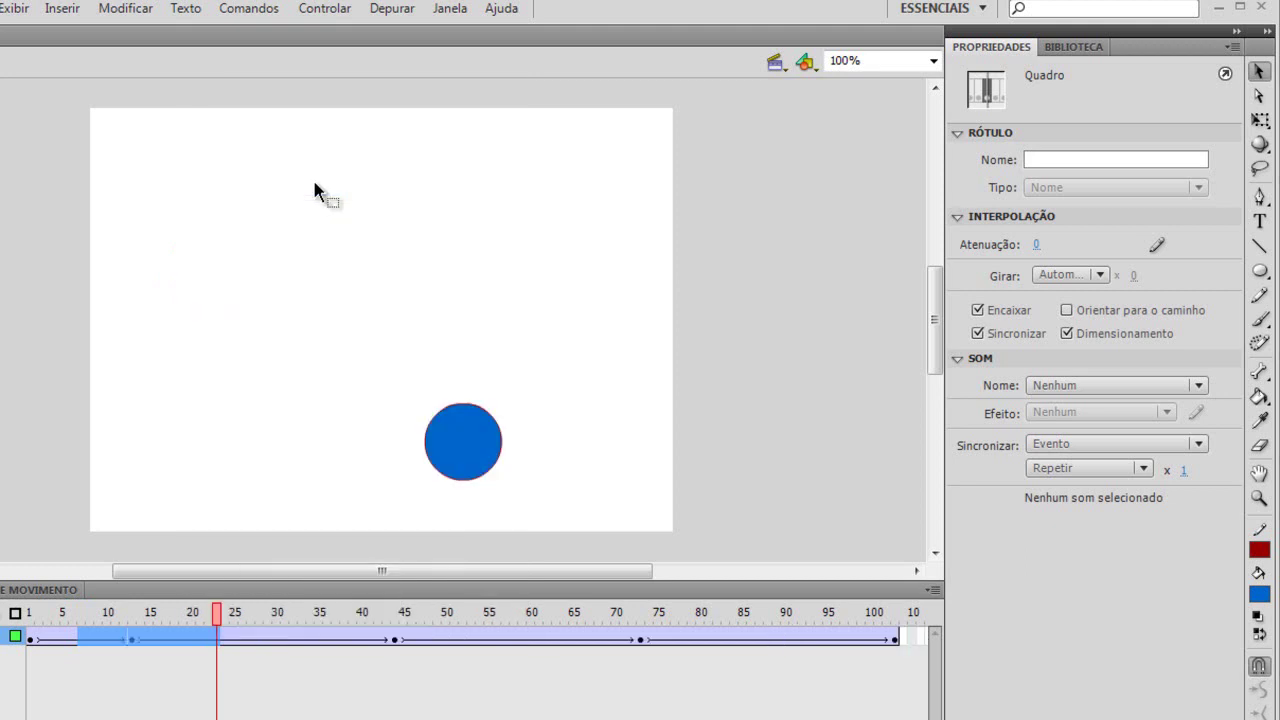
- Remove frames 19 to 33 from the circle's second tween
{"action": "left_click", "coordinate": [177, 638]}
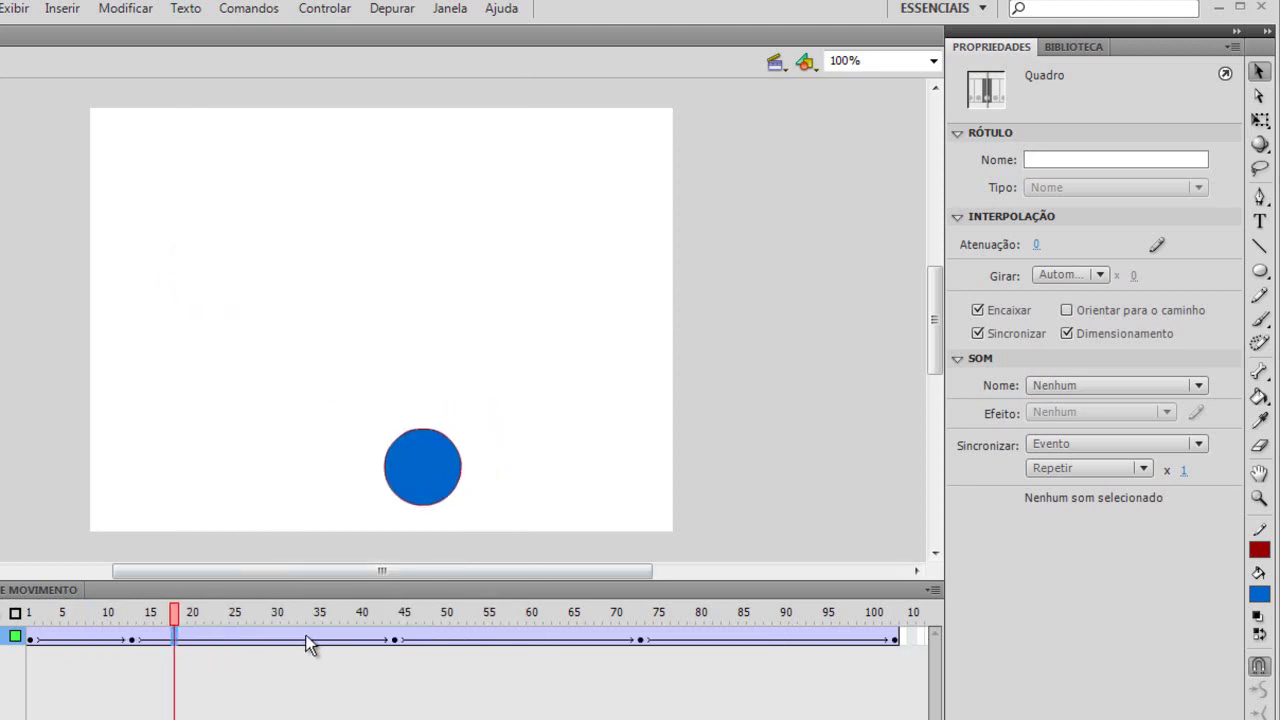
{"action": "left_click", "coordinate": [304, 637]}
{"action": "left_click", "coordinate": [183, 638], "text": "shift"}
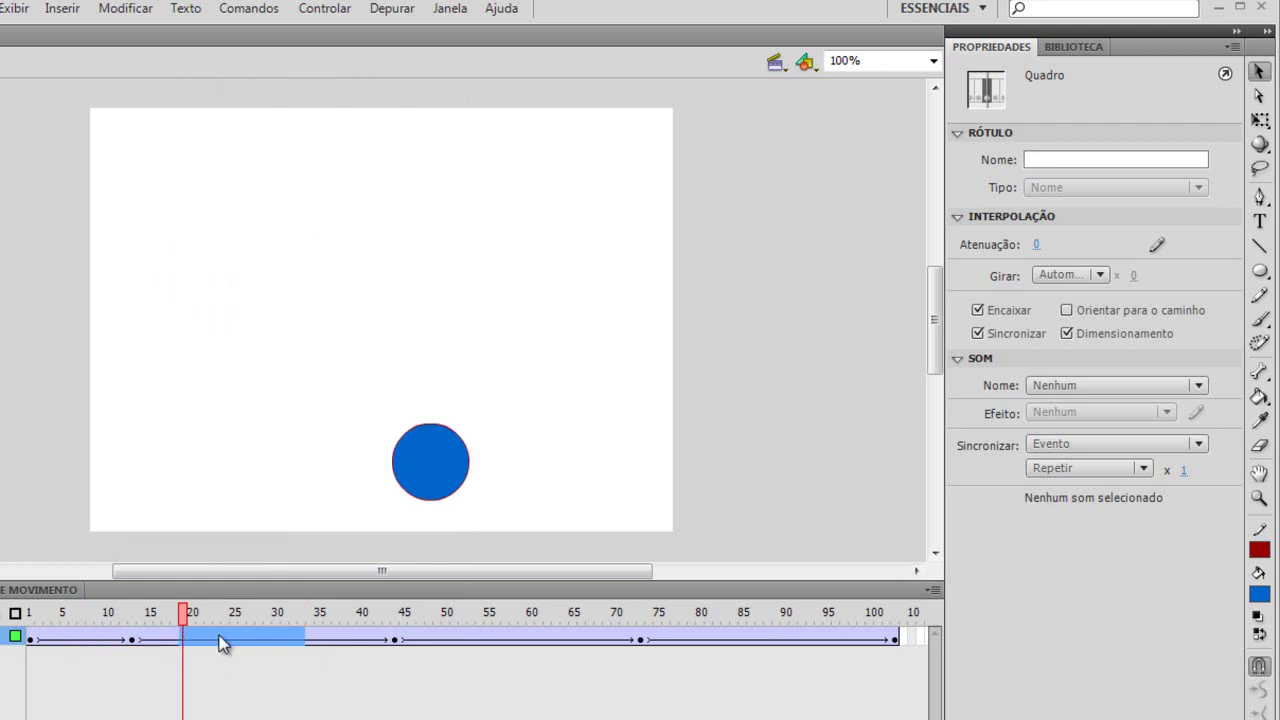
{"action": "right_click", "coordinate": [222, 643]}
{"action": "left_click", "coordinate": [311, 185]}
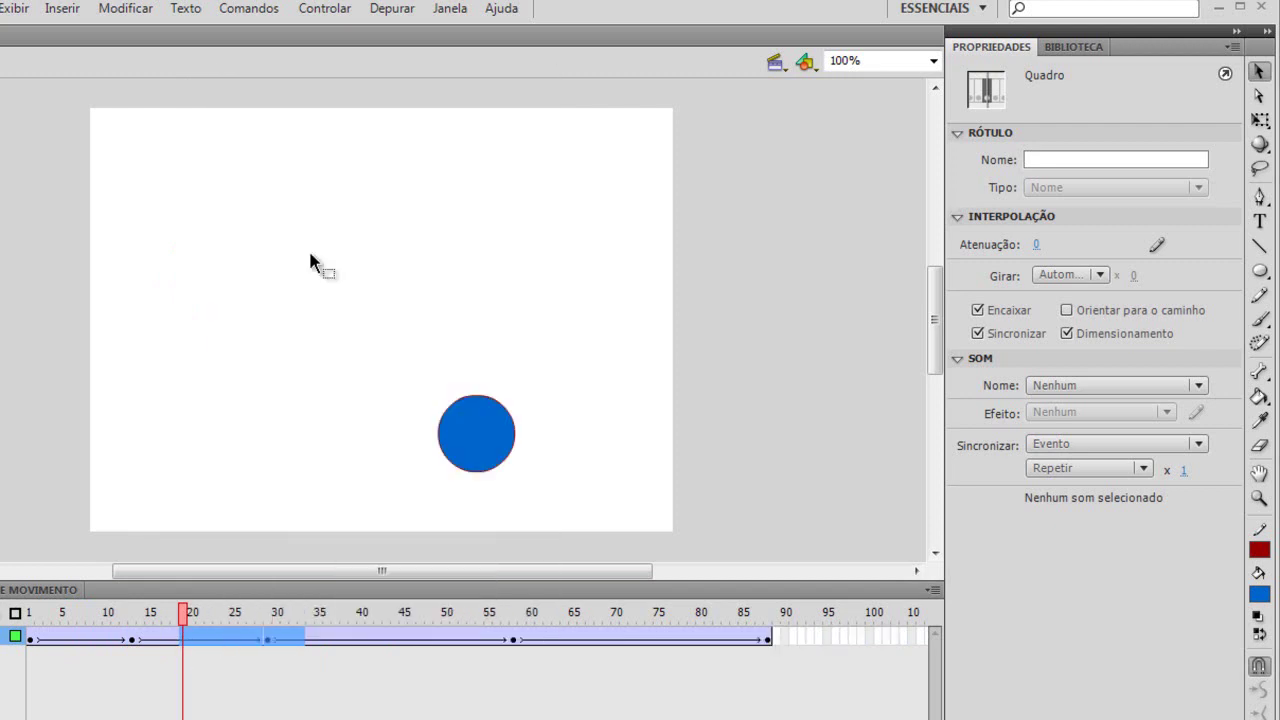
- Remove frames 33 to 50 from the circle's third tween and clear the selection
{"action": "left_click", "coordinate": [304, 638]}
{"action": "left_click", "coordinate": [445, 638], "text": "shift"}
{"action": "right_click", "coordinate": [408, 638]}
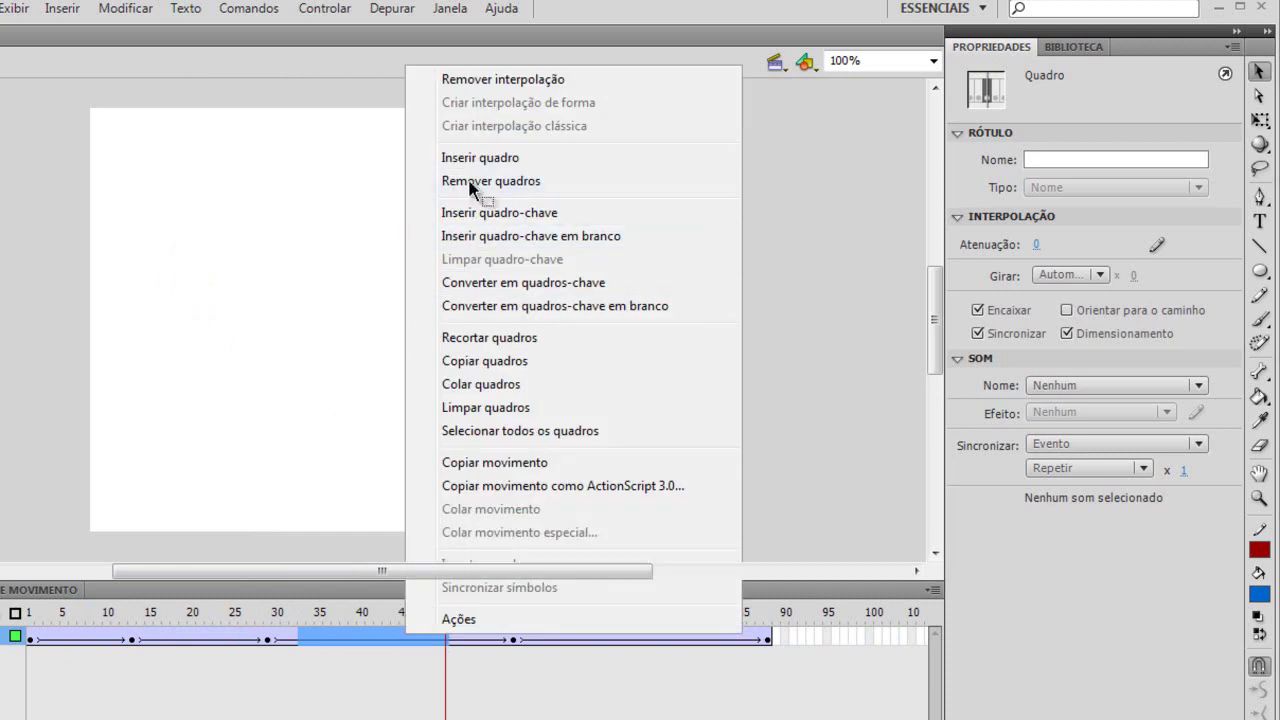
{"action": "left_click", "coordinate": [470, 183]}
{"action": "left_click", "coordinate": [418, 706]}
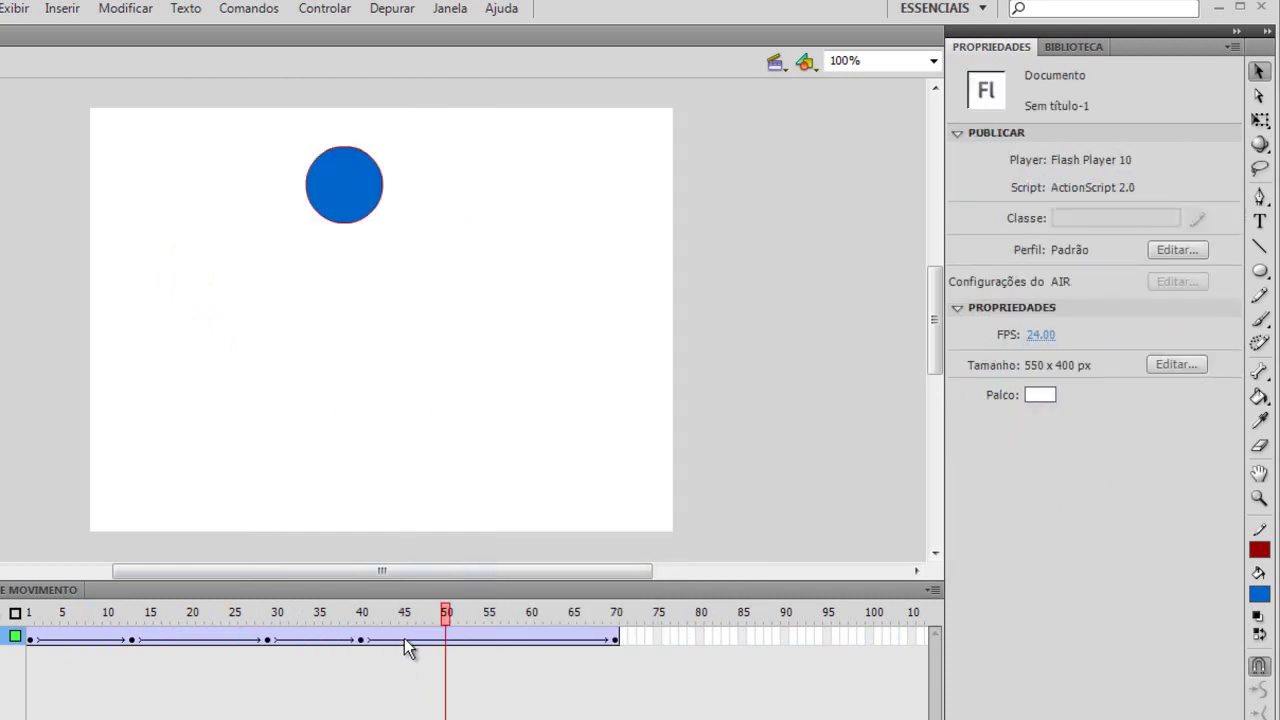
- Remove frames 45 to 62 from the circle's last tween
{"action": "left_click", "coordinate": [404, 638]}
{"action": "left_click", "coordinate": [549, 636], "text": "shift"}
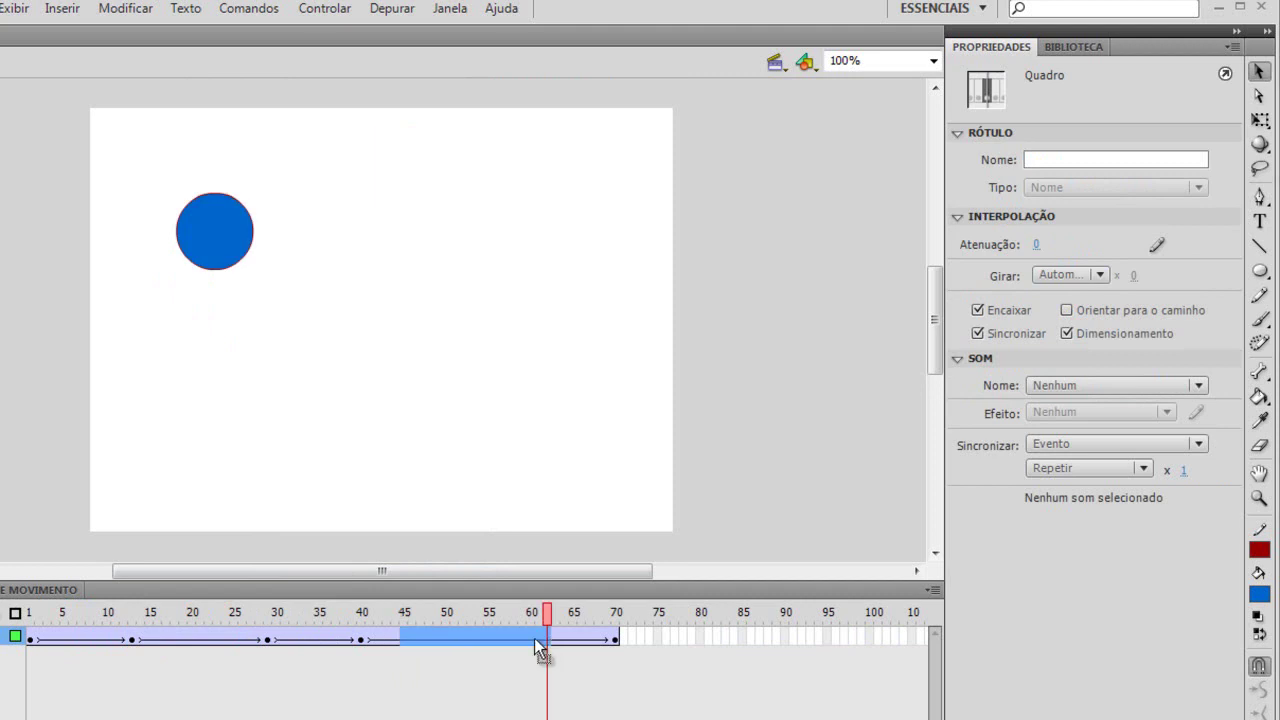
{"action": "right_click", "coordinate": [513, 636]}
{"action": "left_click", "coordinate": [577, 188]}
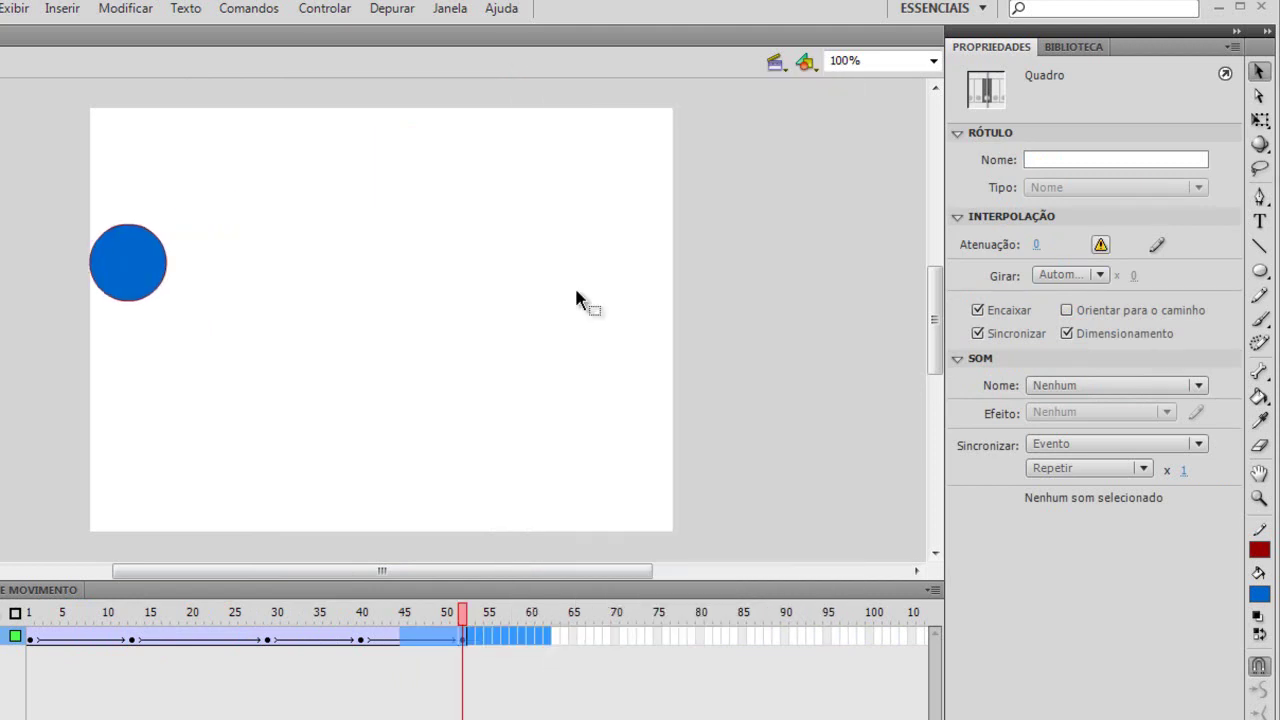
- Test the movie to watch the shortened circle animation and close the preview
{"action": "left_click", "coordinate": [806, 362]}
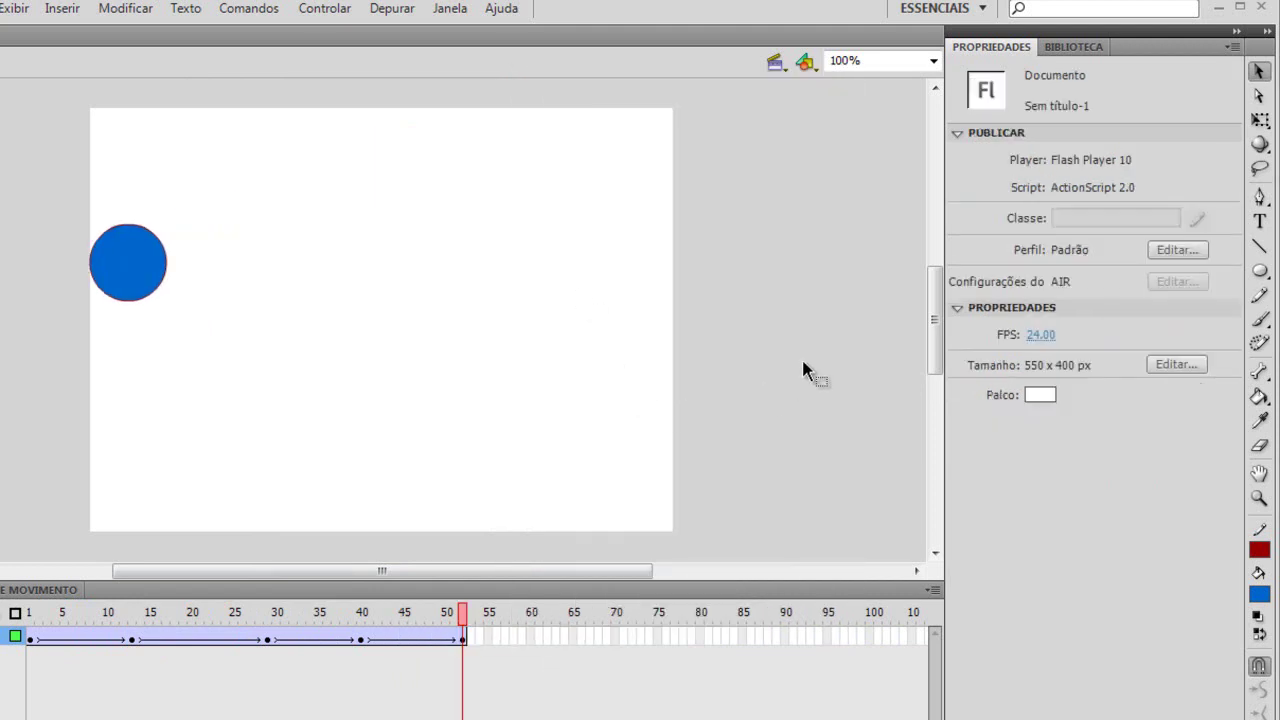
{"action": "key", "text": "ctrl+Return"}
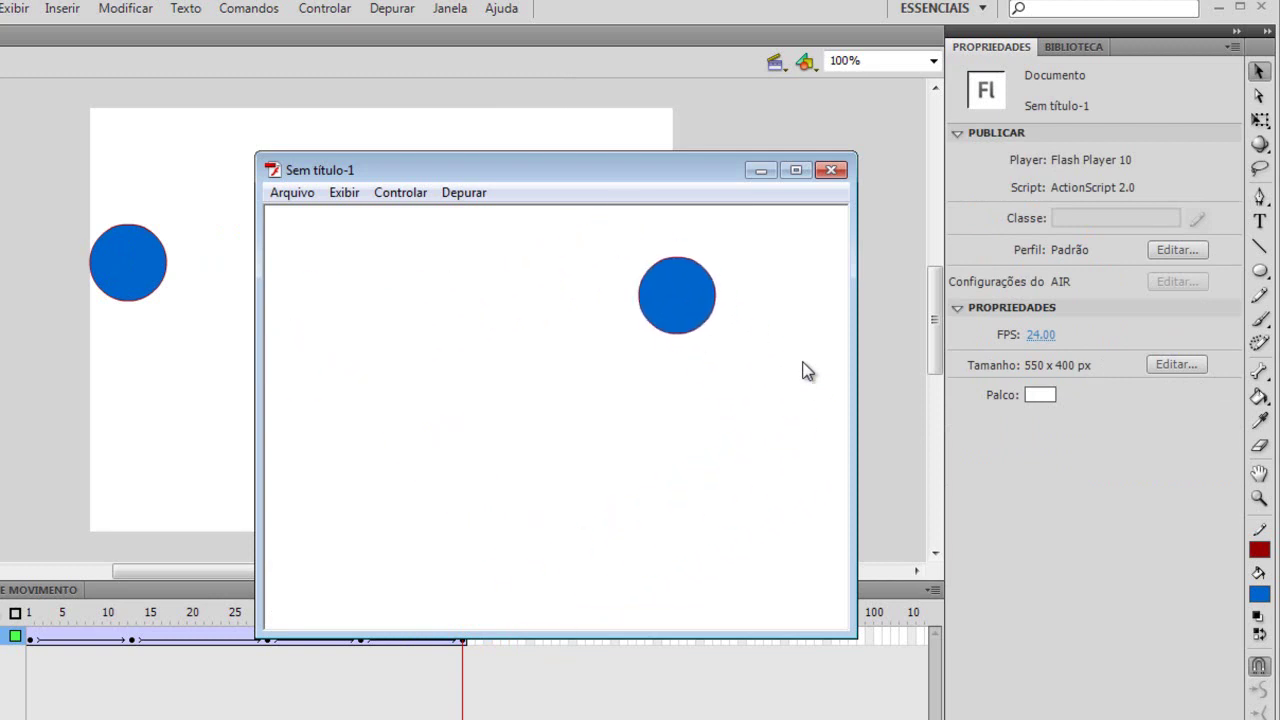
{"action": "left_click", "coordinate": [838, 170]}
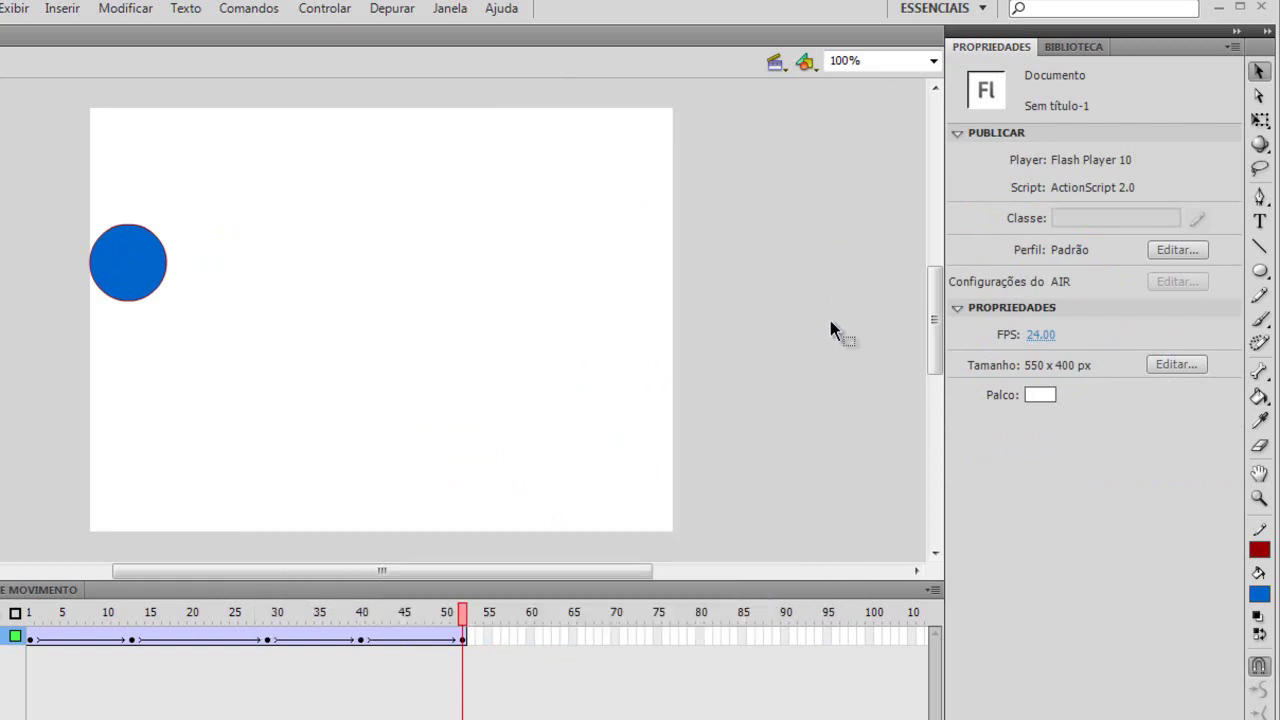